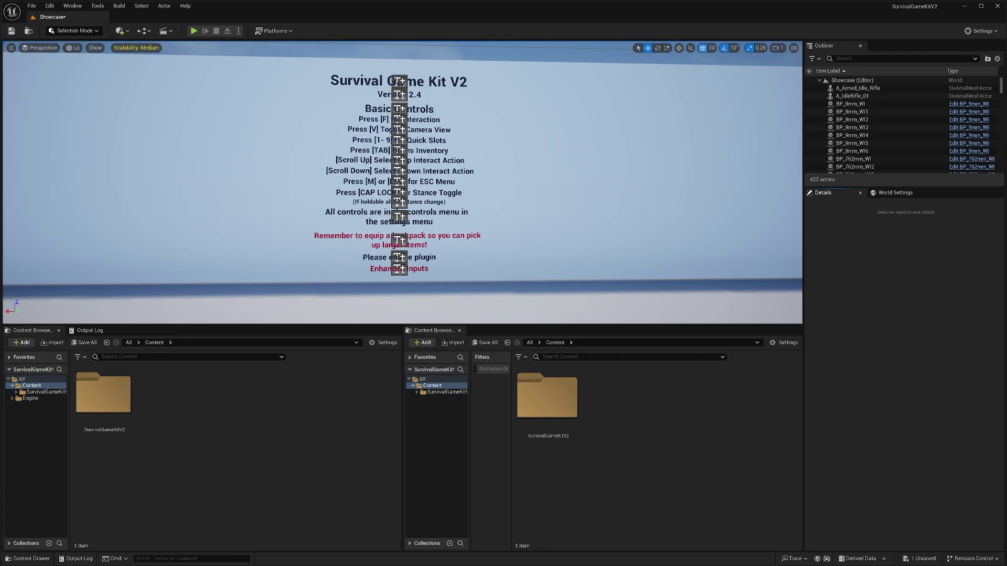
- Browse to SurvivalGameKitV2 > Blueprints > Items > AttachmentItems in the Content Browser
double_click(547, 397)
left_click(631, 394)
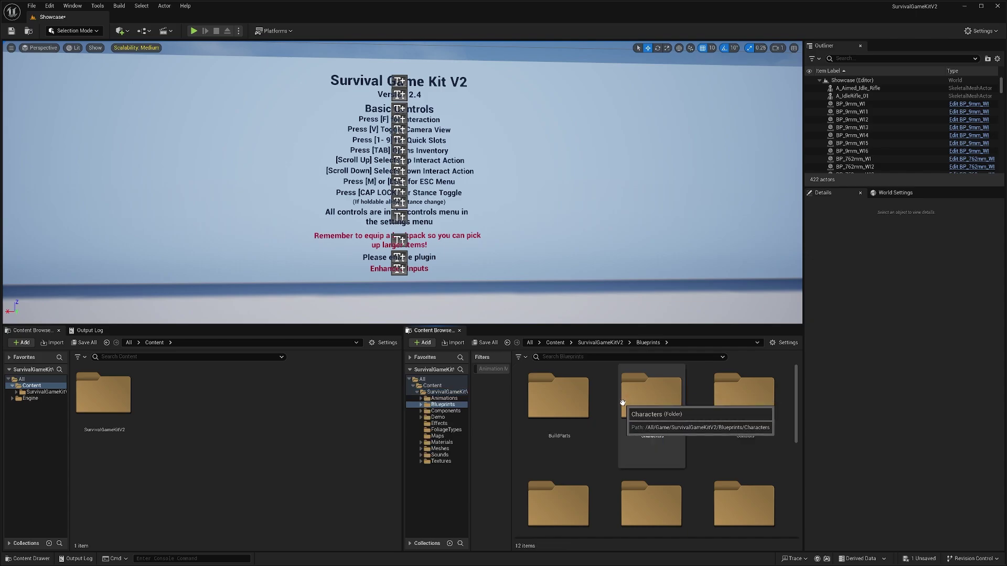
double_click(632, 393)
scroll(611, 410, "down", 2)
scroll(611, 410, "up", 1)
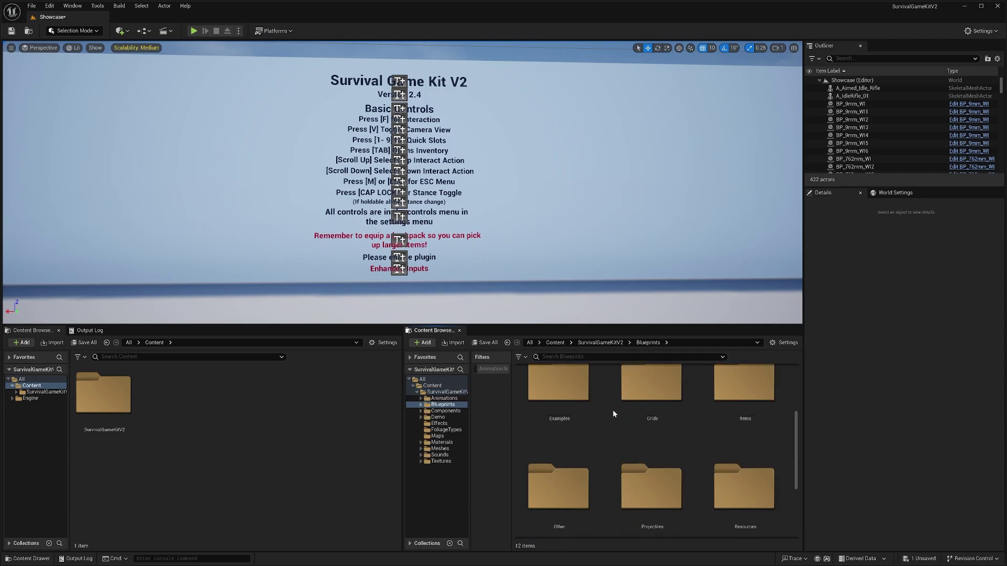
double_click(744, 403)
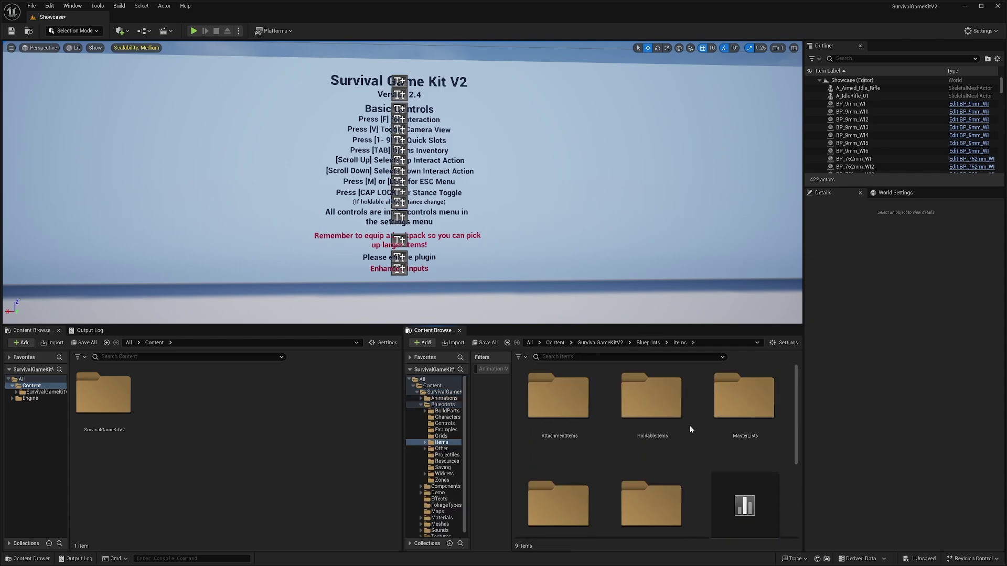
double_click(558, 401)
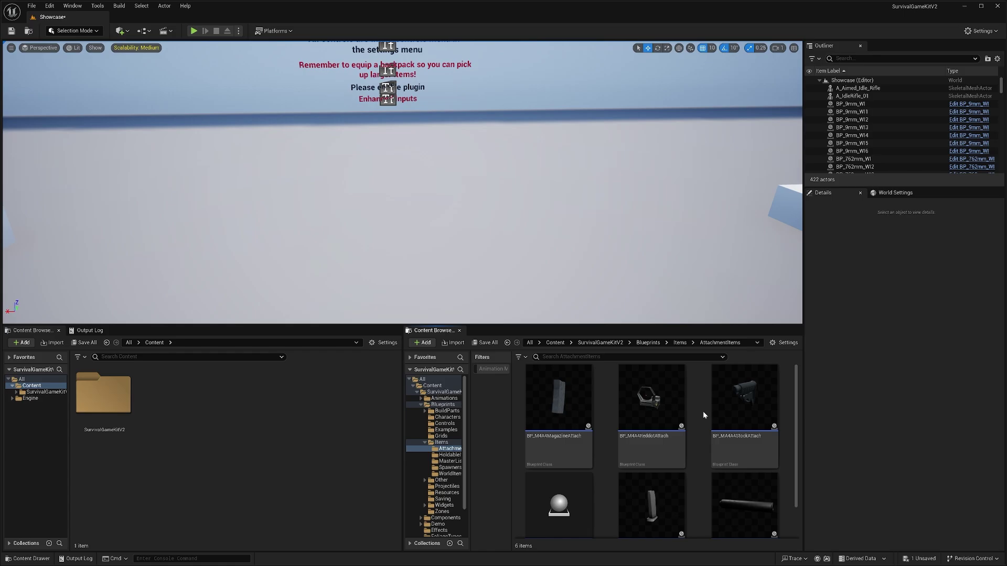
- Create a child Blueprint of BP_MasterAttachment named BP_Sight
scroll(702, 411, "down", 2)
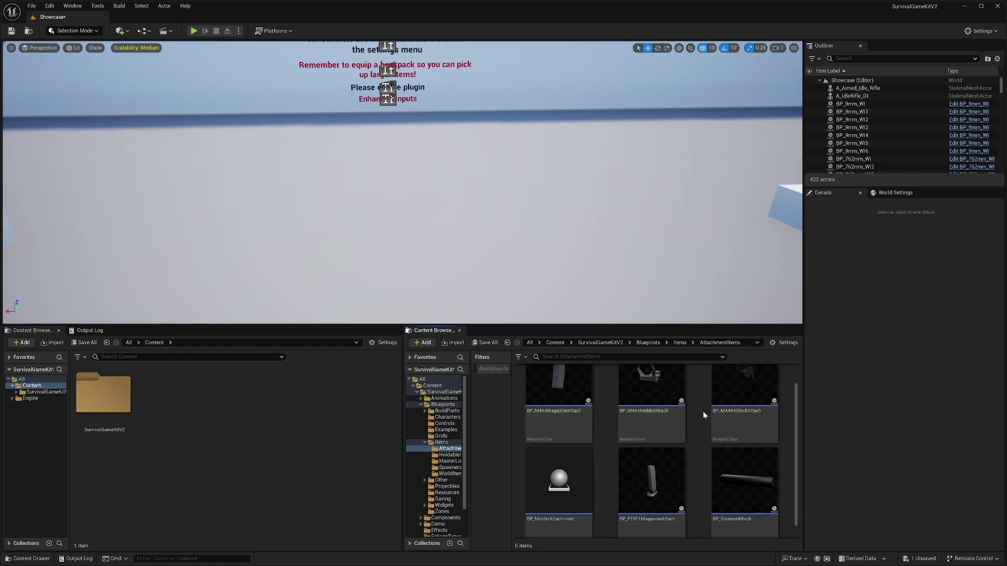
right_click(582, 451)
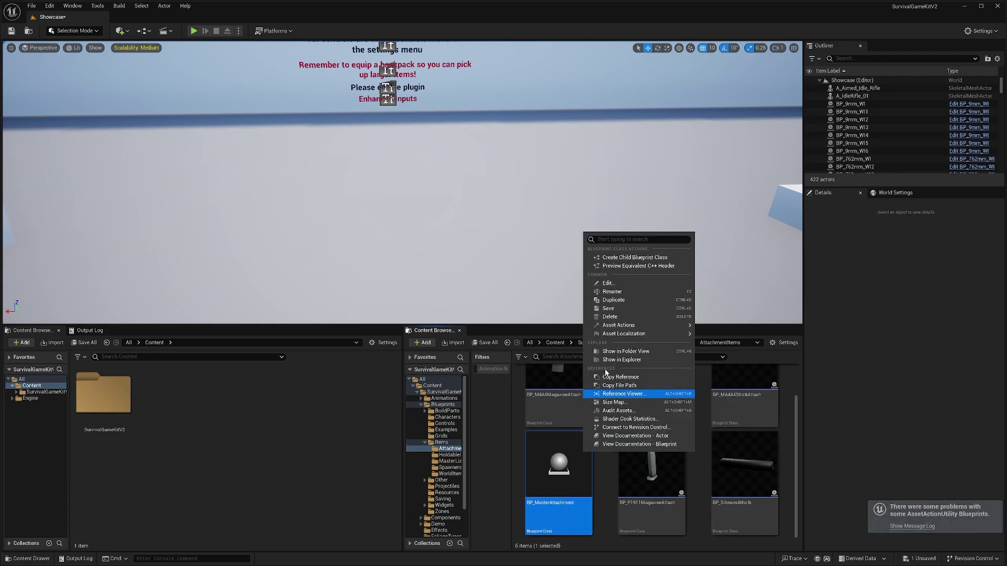
left_click(635, 257)
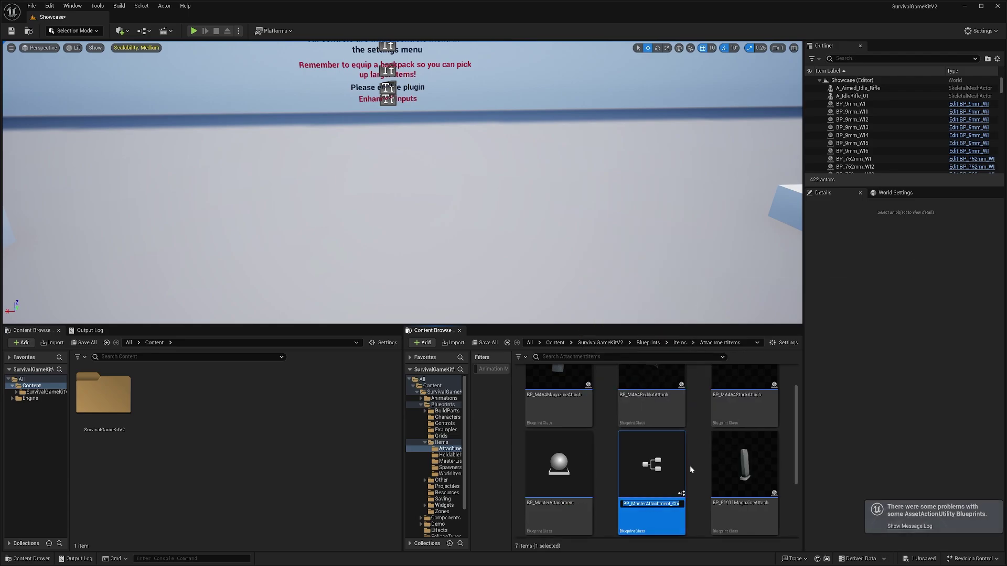
type("BP_Sight")
key("Return")
- Open BP_Sight and add a Static Mesh component with the default StaticMesh name
double_click(735, 450)
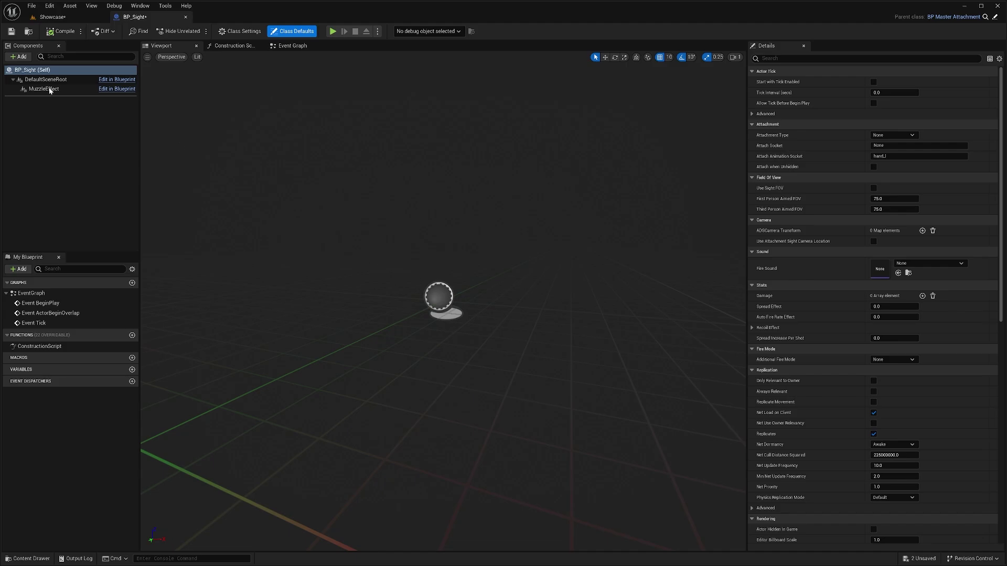
left_click(55, 71)
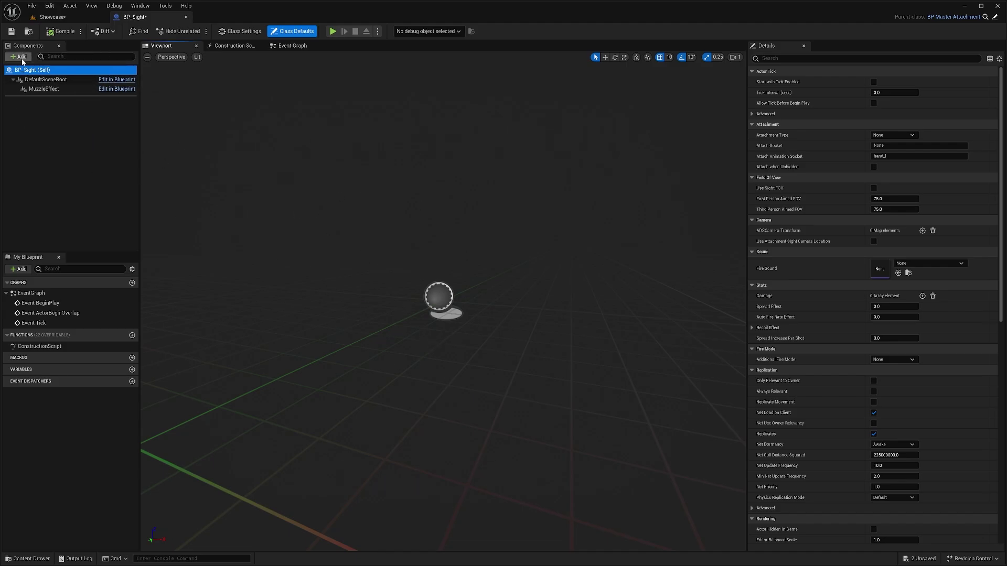
left_click(19, 57)
type("static")
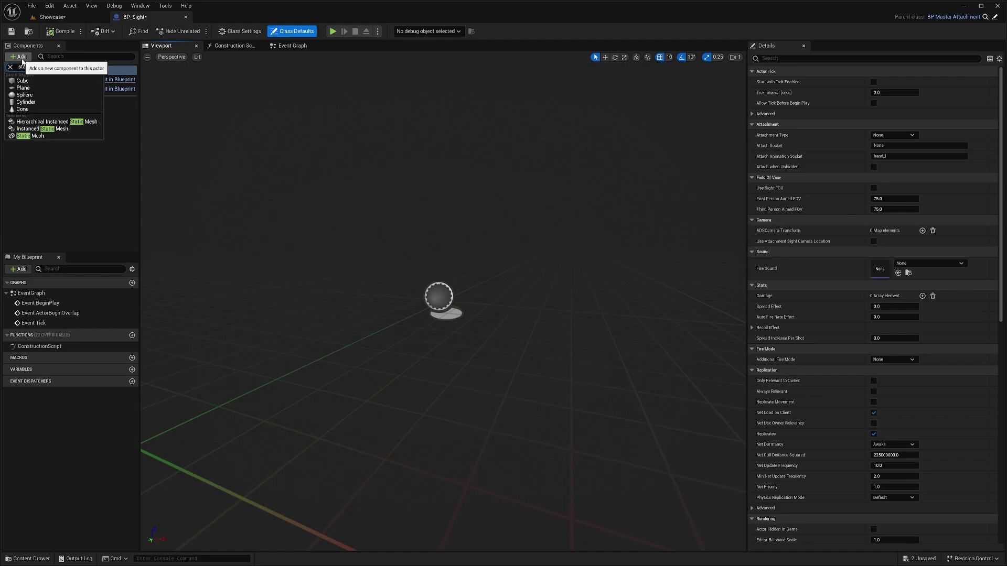
left_click(52, 138)
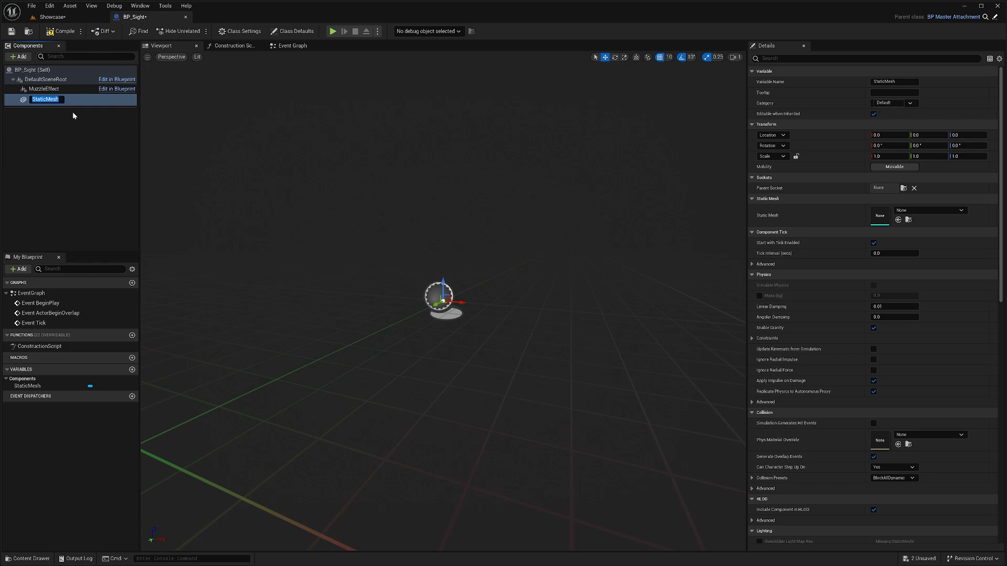
key("Return")
- Assign the SM_Reddot mesh to the StaticMesh component
left_click(917, 210)
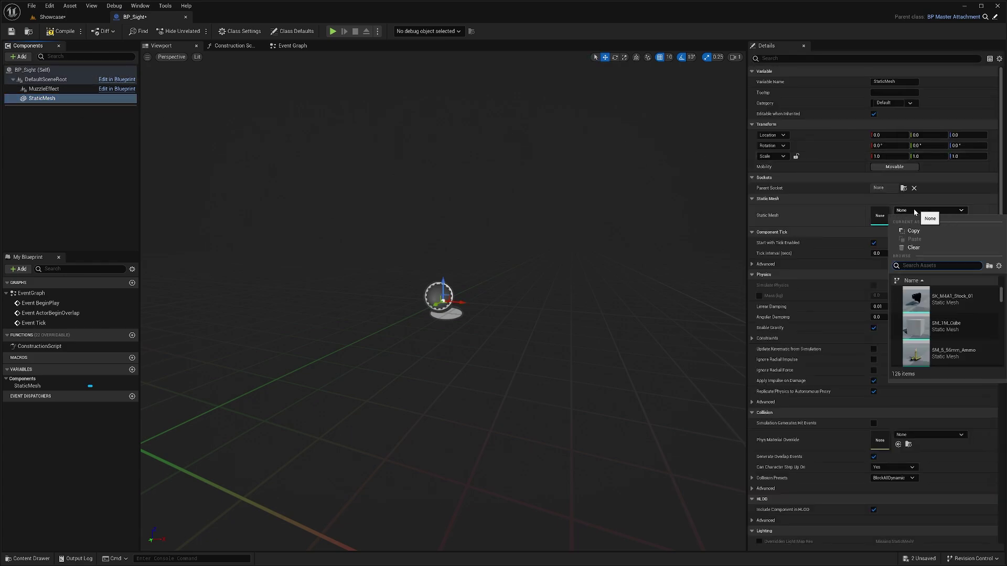
type("red")
left_click(950, 296)
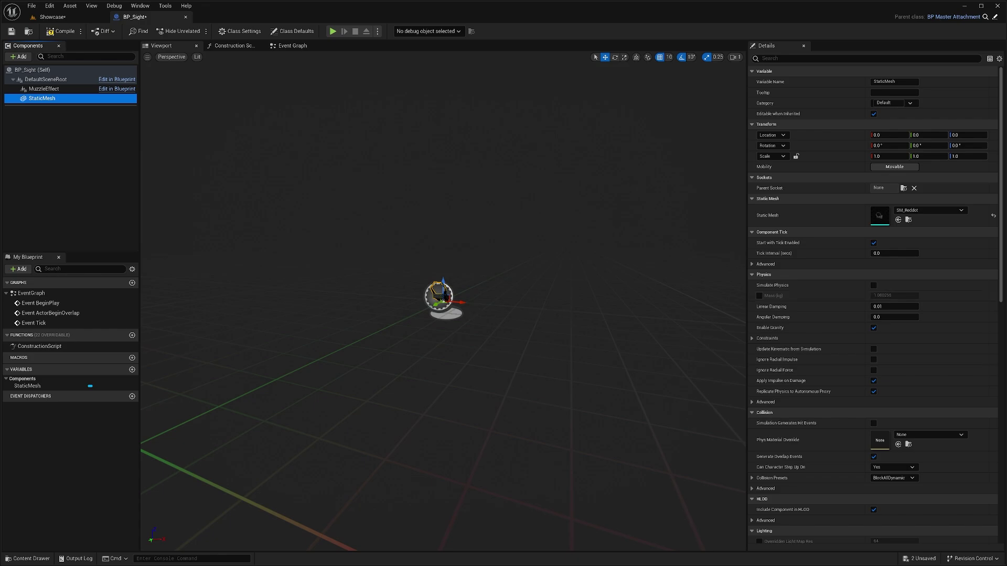
left_click_drag(524, 273, 391, 244)
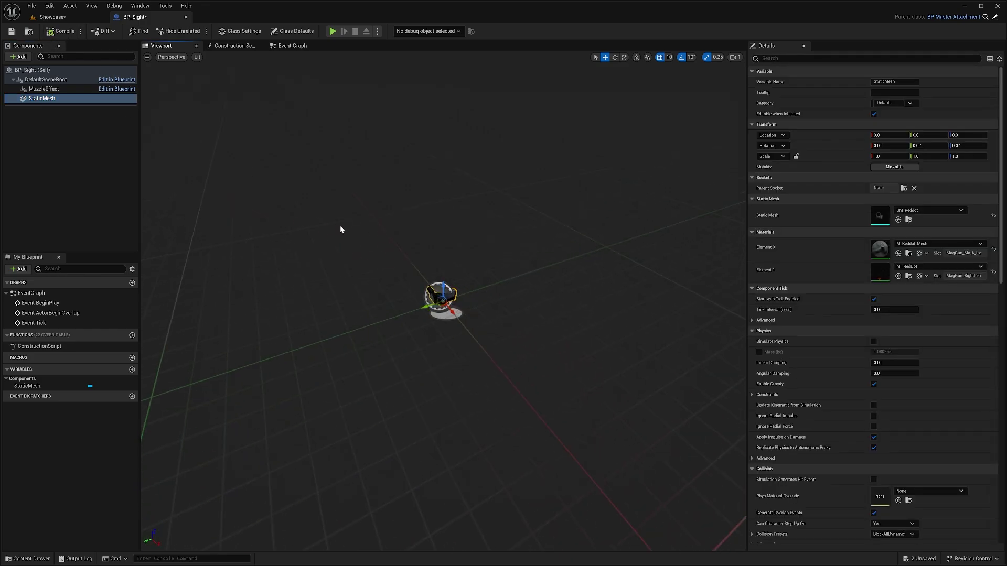
left_click(292, 31)
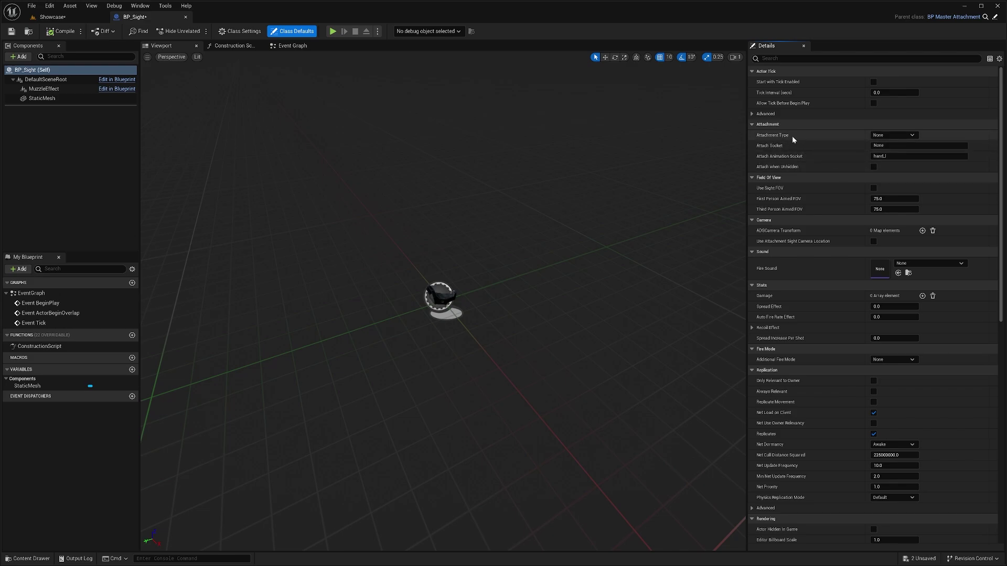
- Choose Sight as BP_Sight's Attachment Type in Class Defaults, then return to the Showcase level
left_click(893, 136)
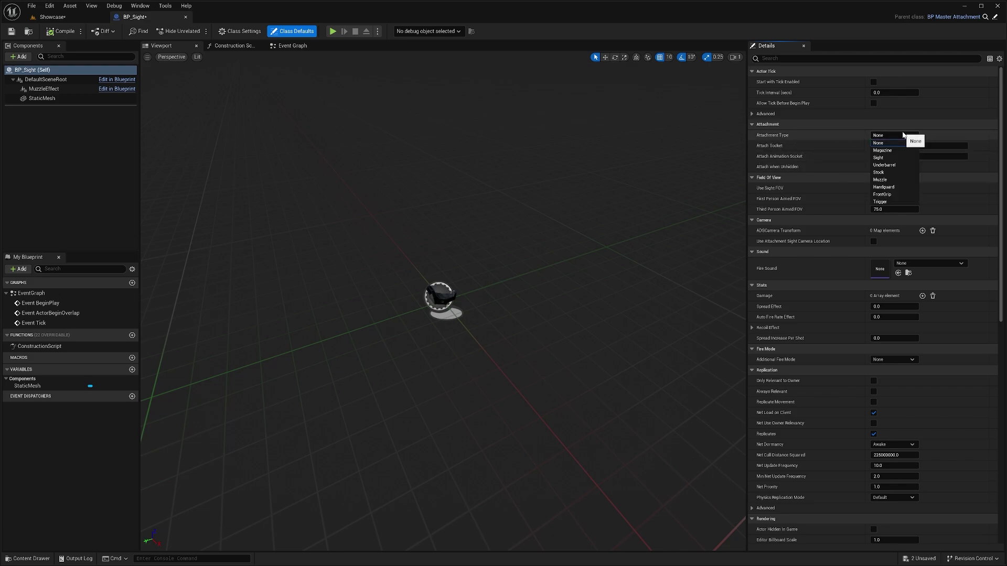
left_click(883, 157)
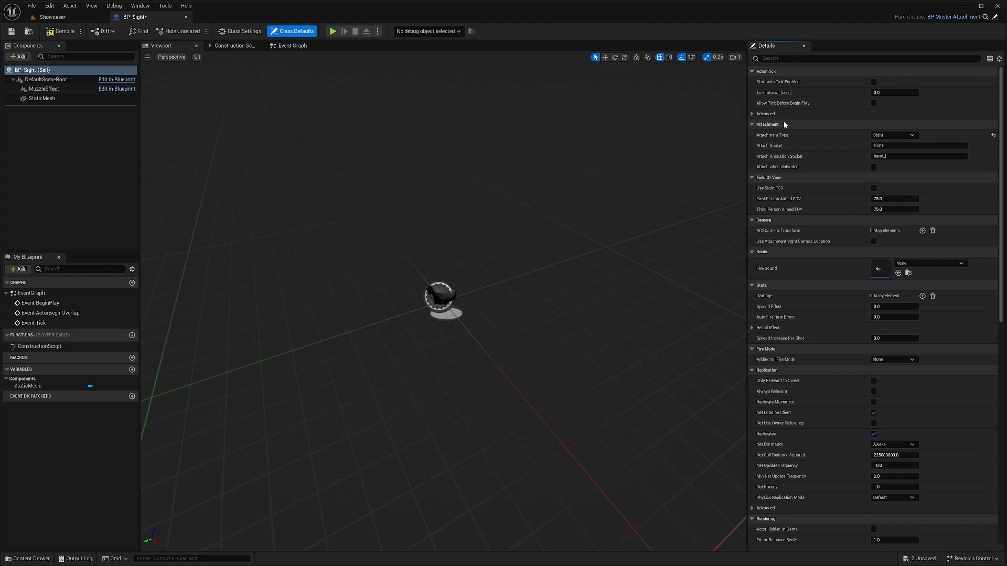
left_click(62, 18)
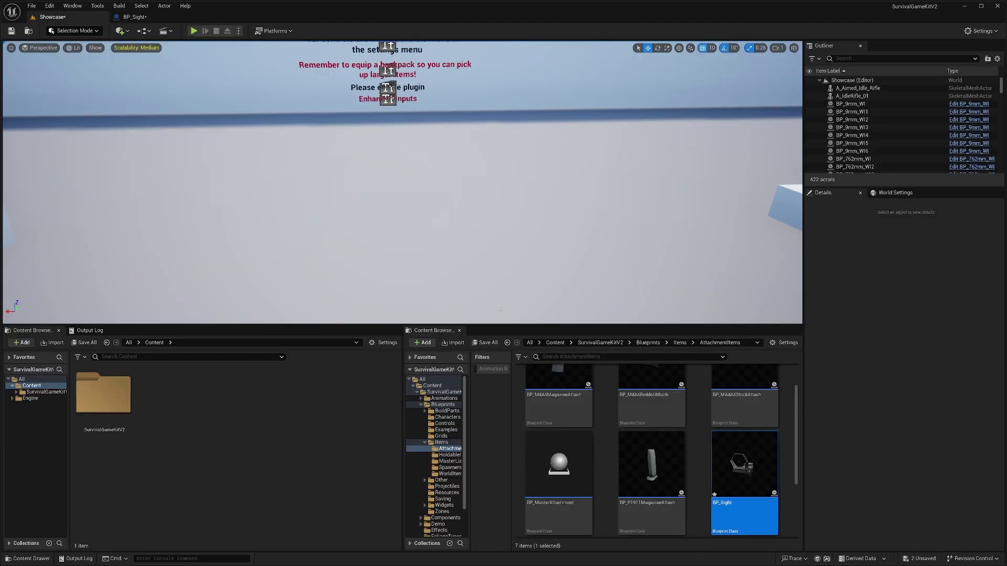
- Search the Content Browser for 'm4a4' and open the SK_M4A4 skeletal mesh
left_click(603, 343)
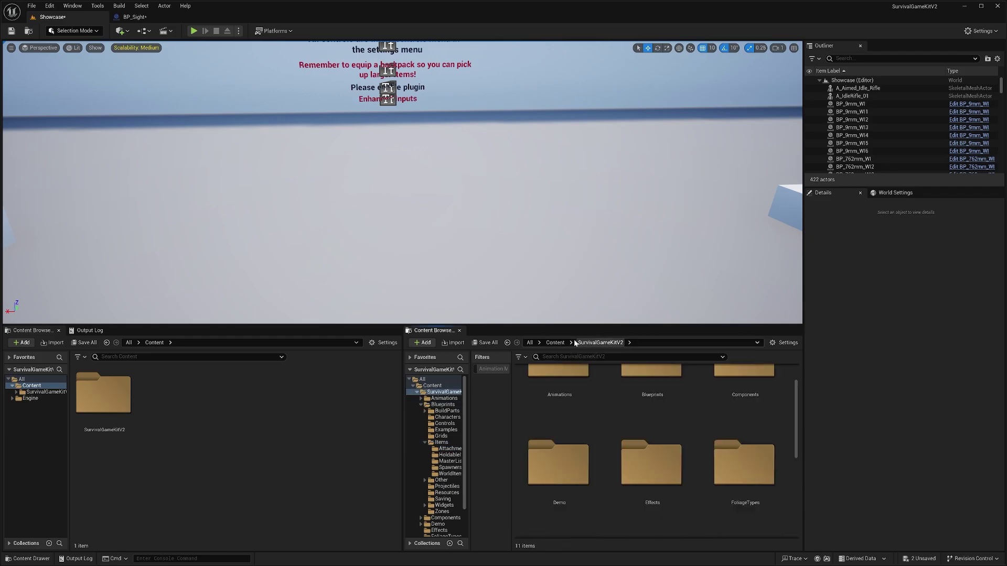
type("m4a4")
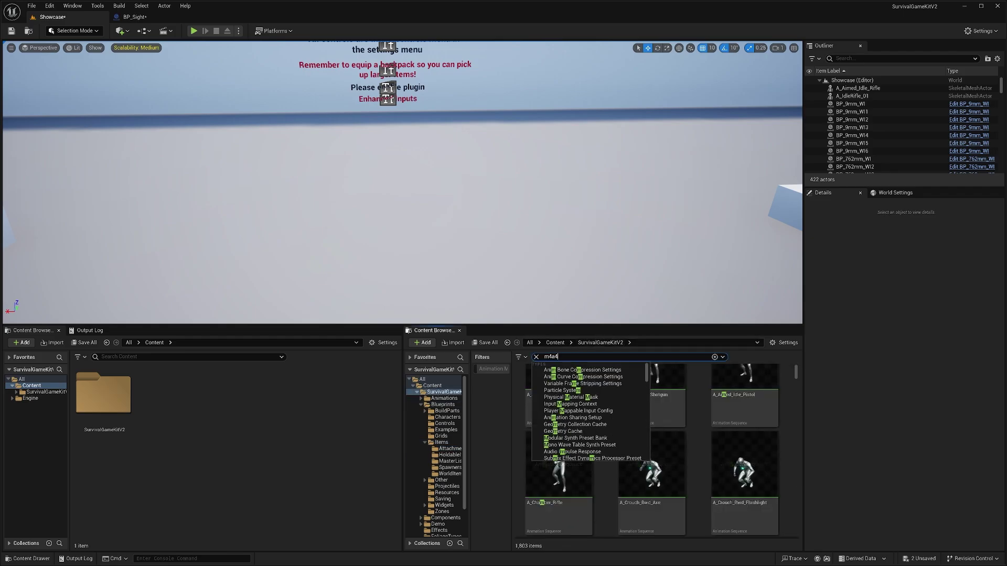
scroll(643, 407, "down", 5)
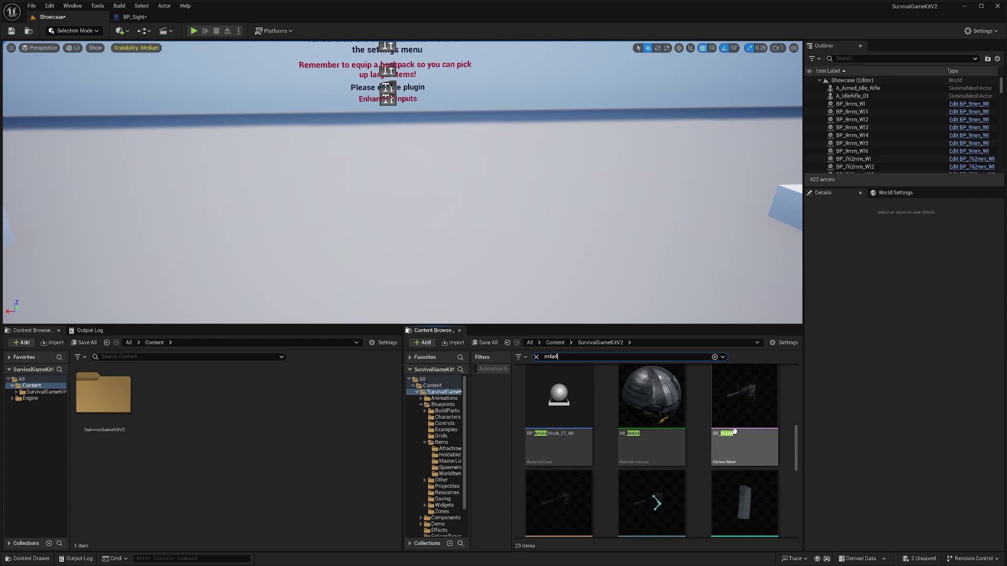
left_click(741, 398)
double_click(742, 398)
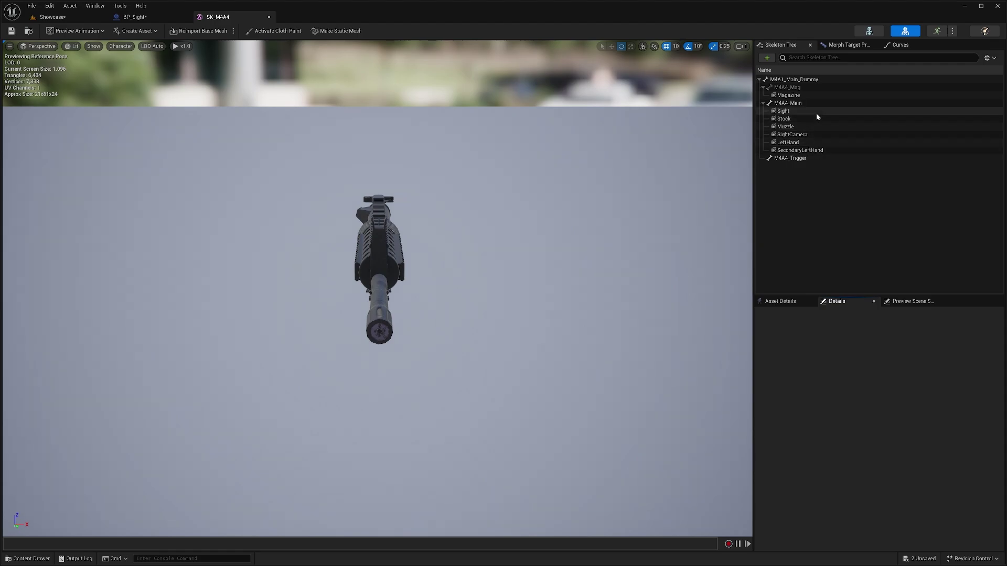
- Select the Sight socket on SK_M4A4, copy its Socket Name, and return to BP_Sight
left_click(783, 111)
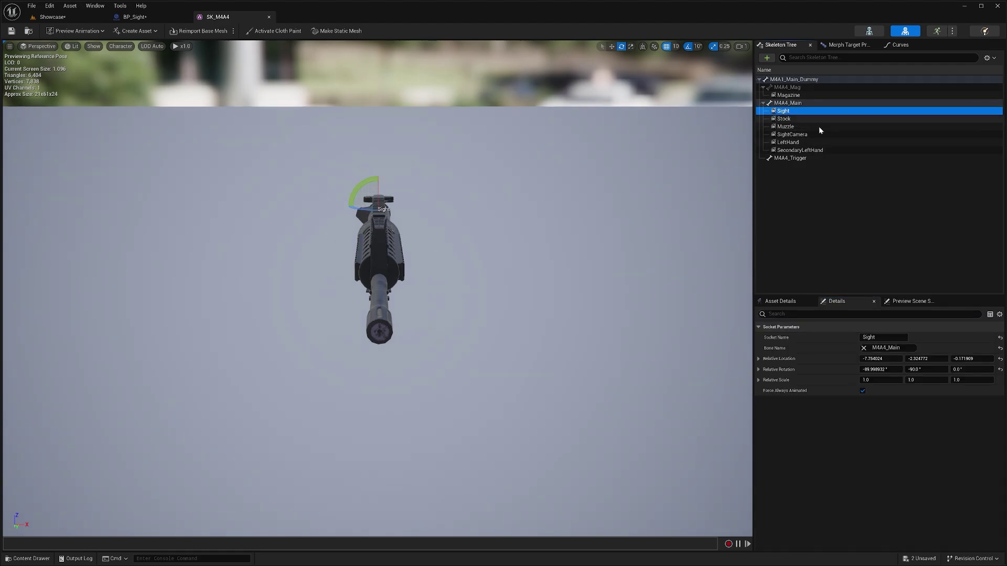
right_click(794, 104)
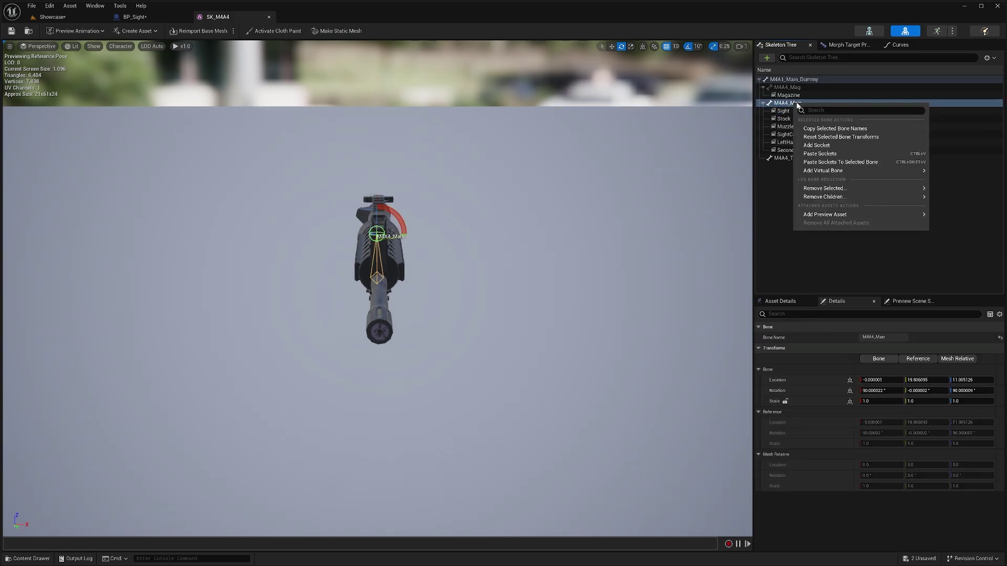
left_click(779, 173)
left_click(783, 111)
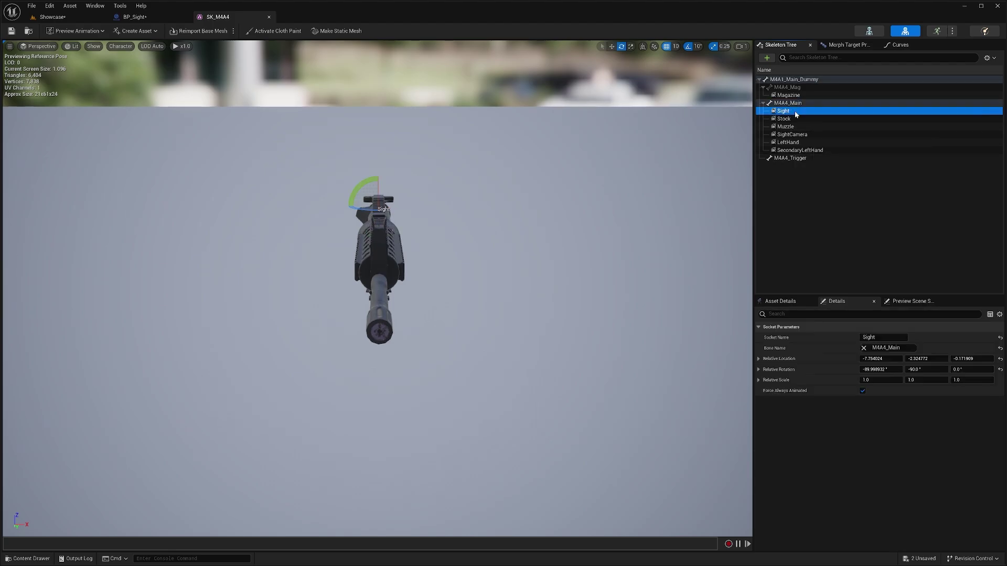
left_click(883, 337)
key("ctrl+c")
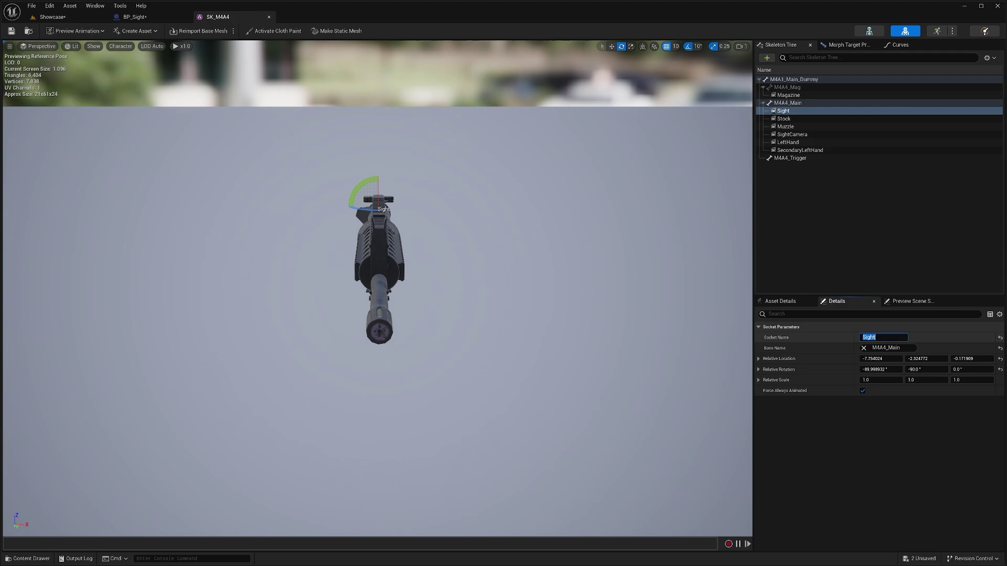
left_click(163, 18)
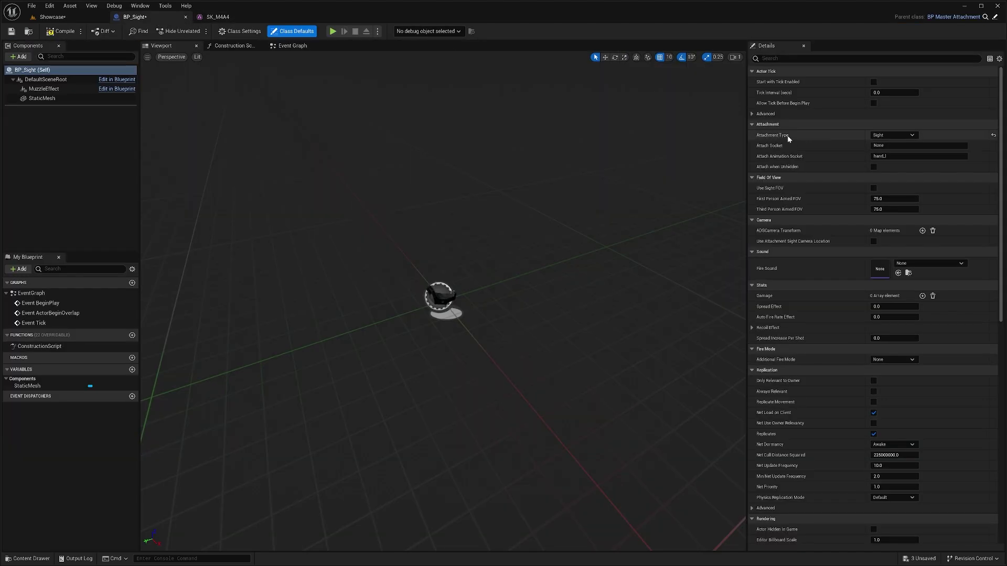
left_click(896, 145)
key("ctrl+v")
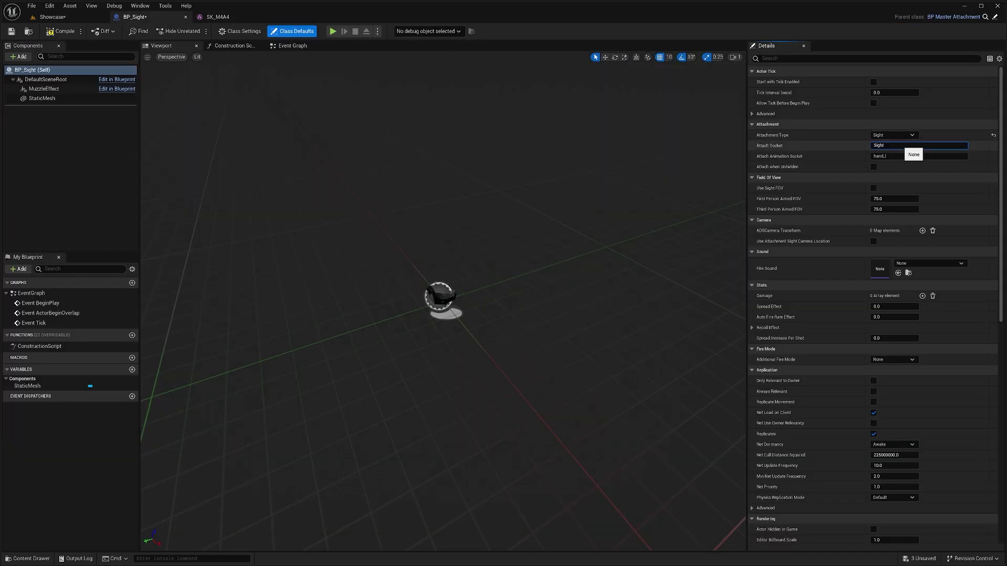
key("Return")
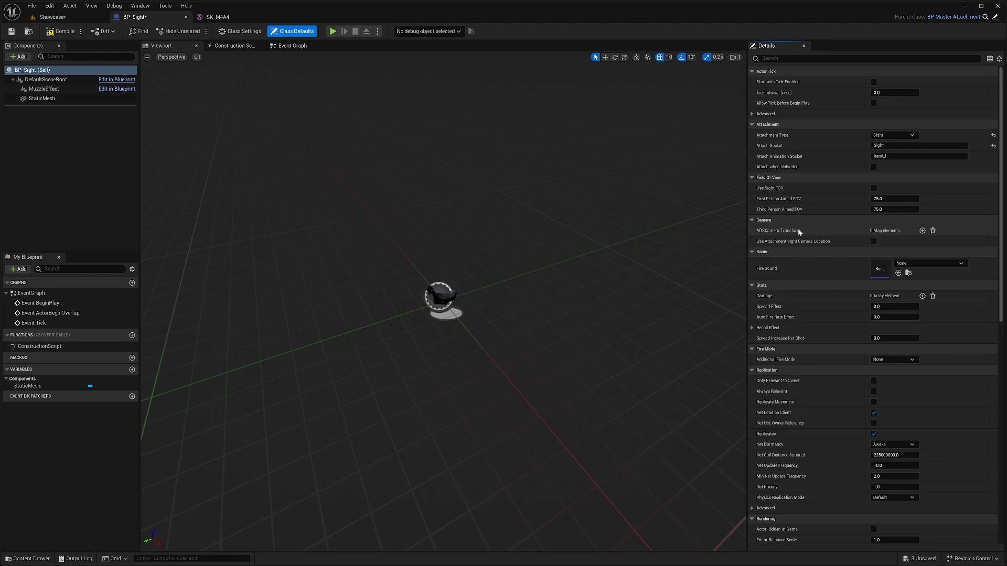
mouse_move(765, 272)
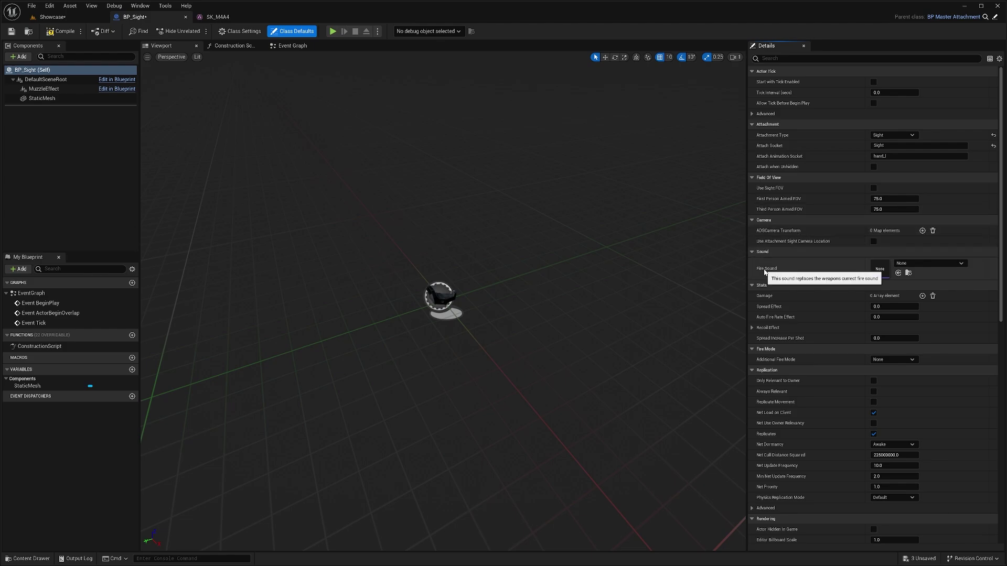
- Add a Damage entry with Hitbox Head, Min Damage 1 and Max Damage 5
left_click(922, 297)
left_click(787, 306)
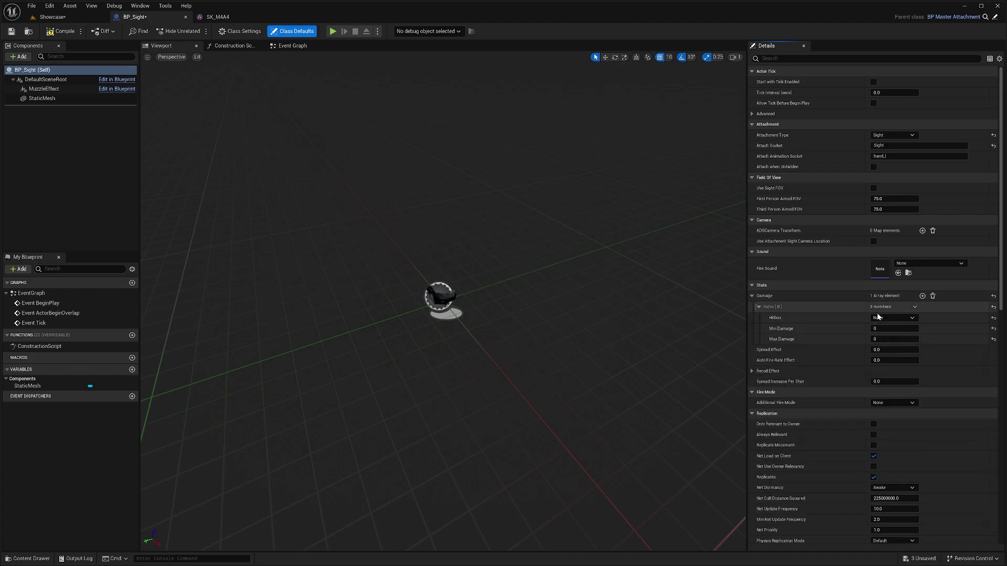
left_click(899, 318)
left_click(889, 333)
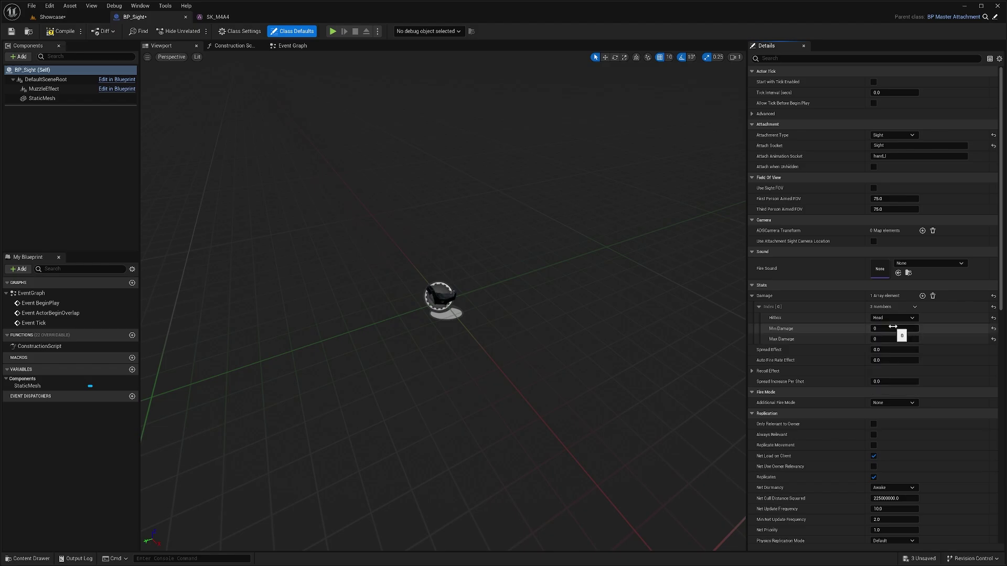
left_click(893, 331)
type("1")
key("Tab")
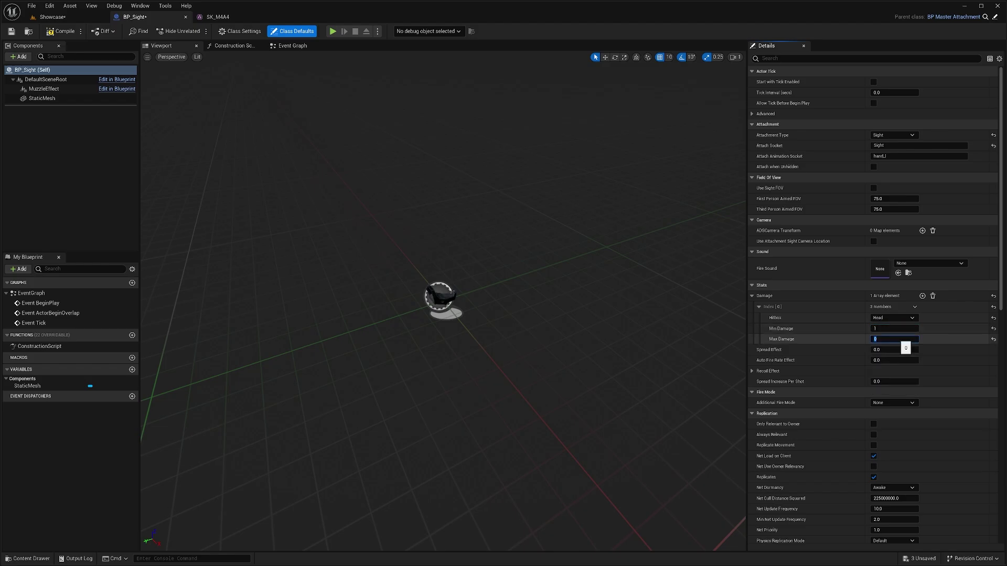
key("Return")
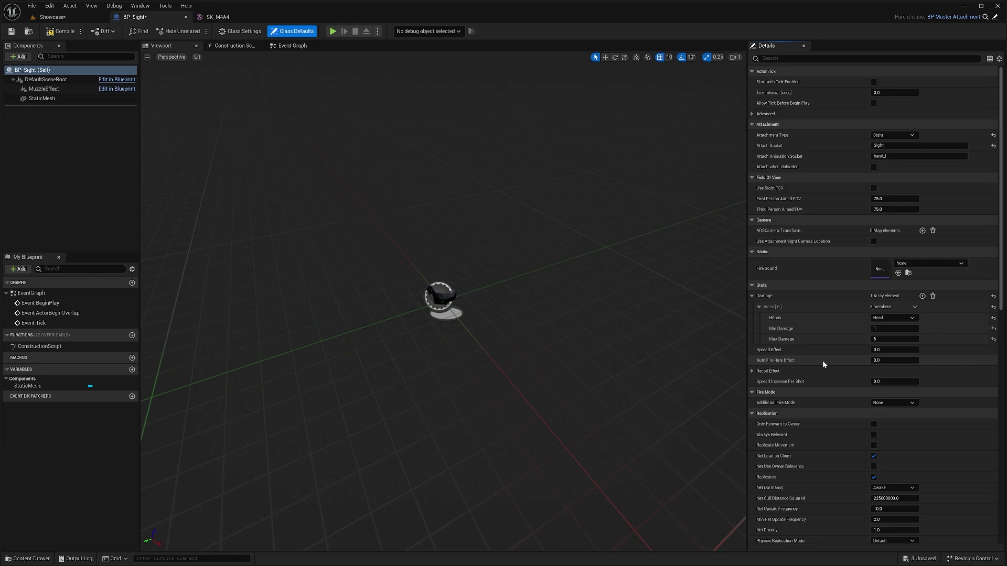
- Expand Recoil Effect and leave Additional Fire Mode set to None
left_click(752, 370)
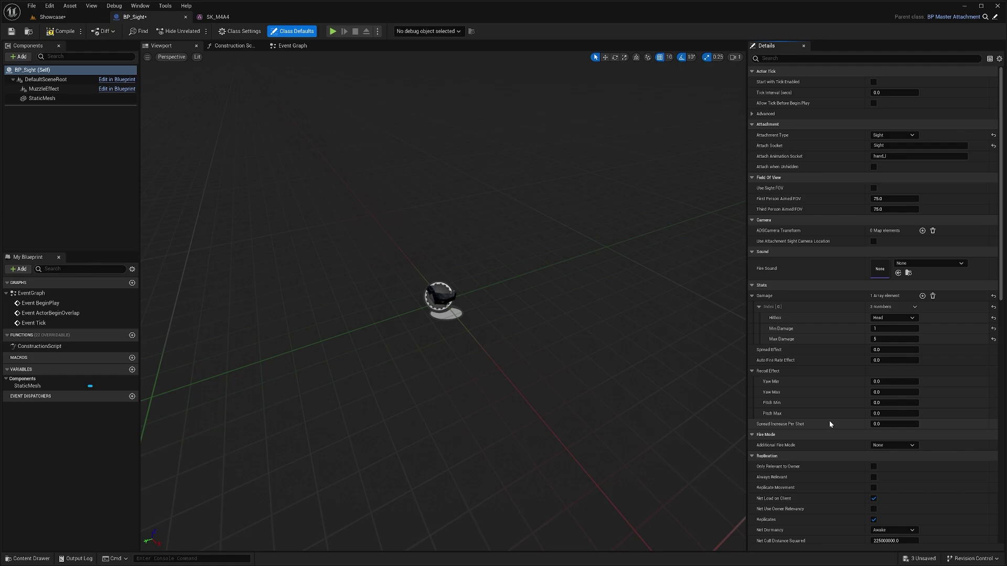
left_click(904, 445)
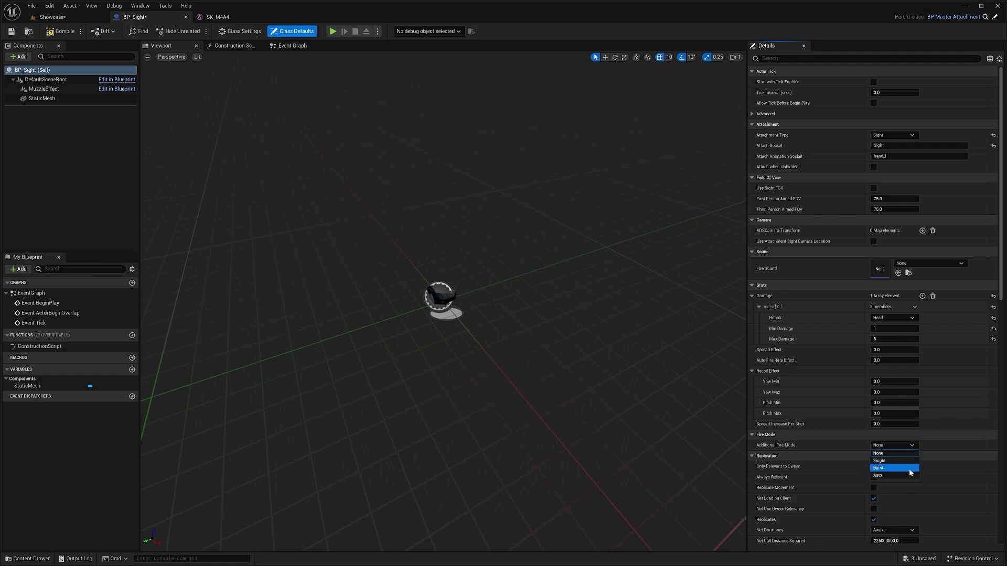
left_click(914, 446)
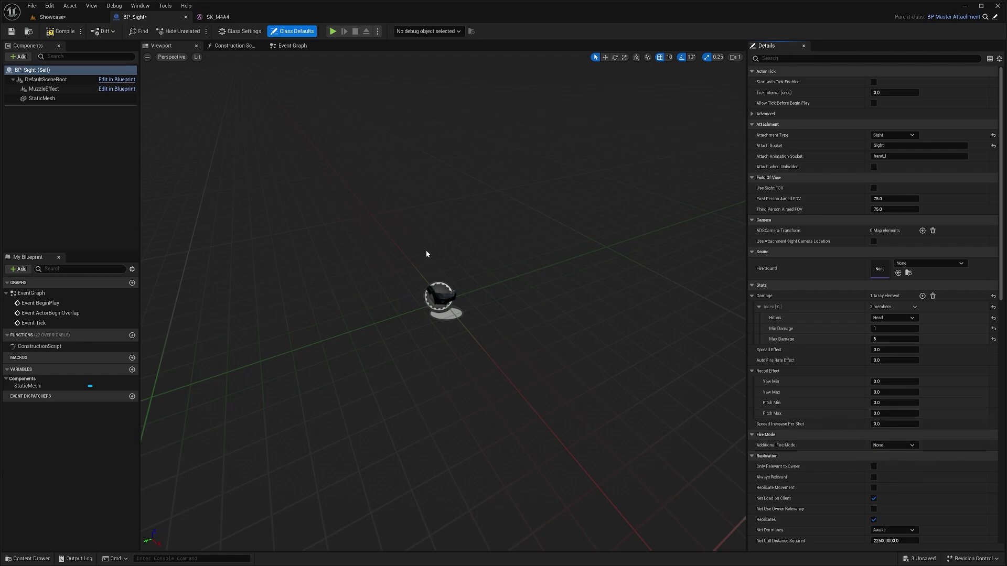
- Replace the 'm4a4' search with 'itemlist' and open the ItemList data table
left_click(52, 17)
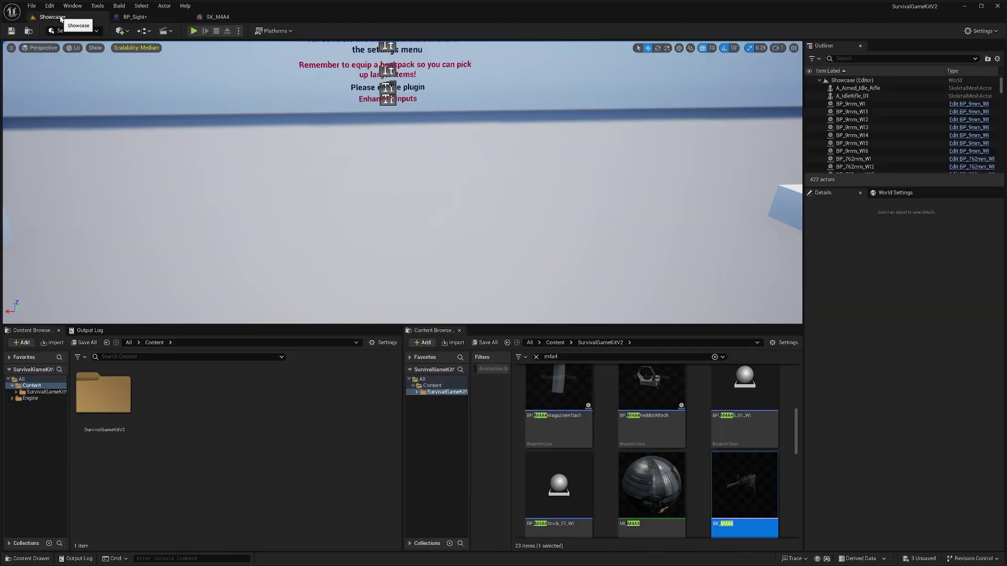
left_click(537, 357)
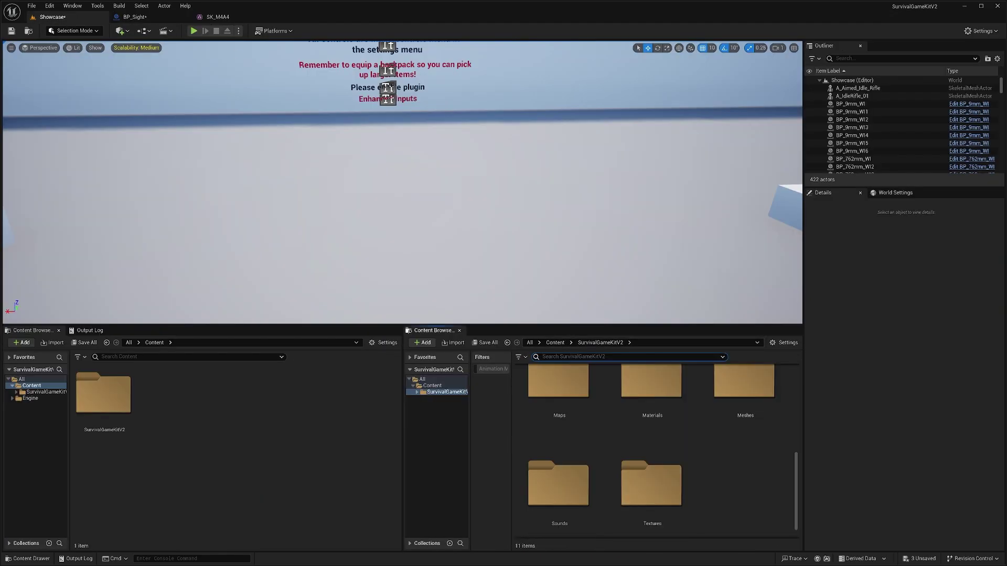
type("itemlist")
left_click(554, 388)
double_click(547, 397)
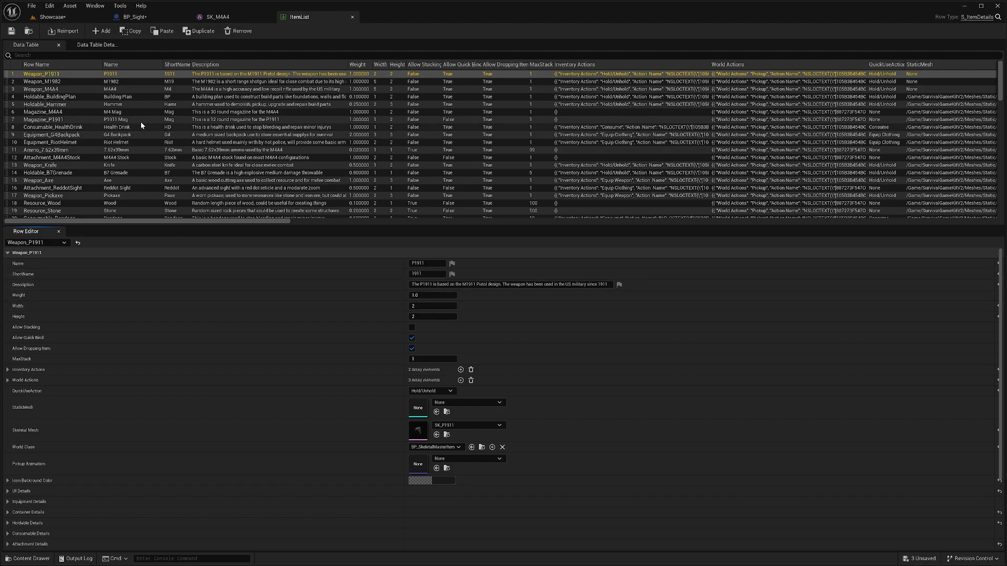
- Duplicate the Attachment_ReddotSight row and rename the copy Attachment_ReddotSightNew
left_click(47, 56)
type("red")
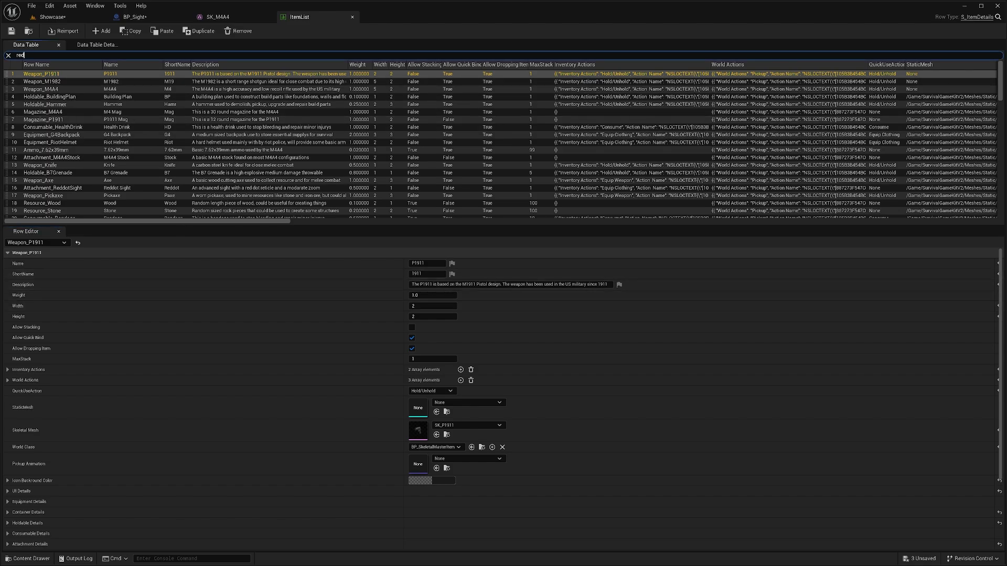
left_click(83, 188)
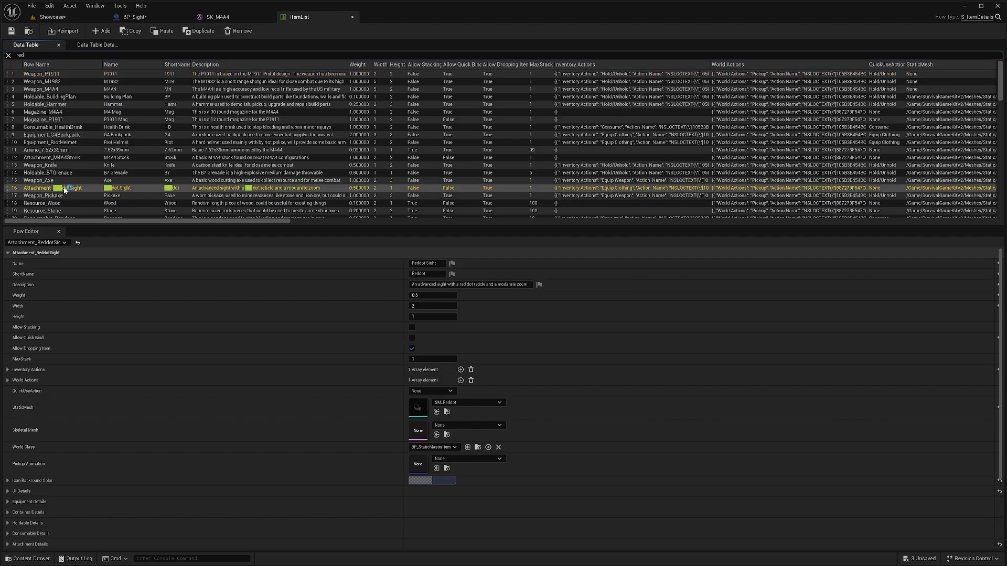
left_click(200, 31)
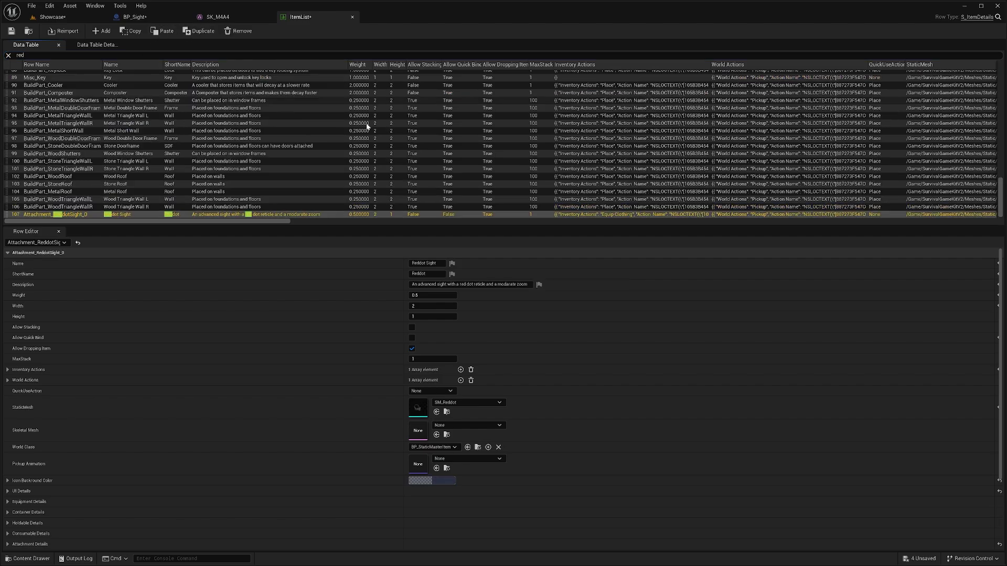
double_click(79, 216)
key("End")
key("shift+Left")
key("shift+Left")
type("New")
key("Return")
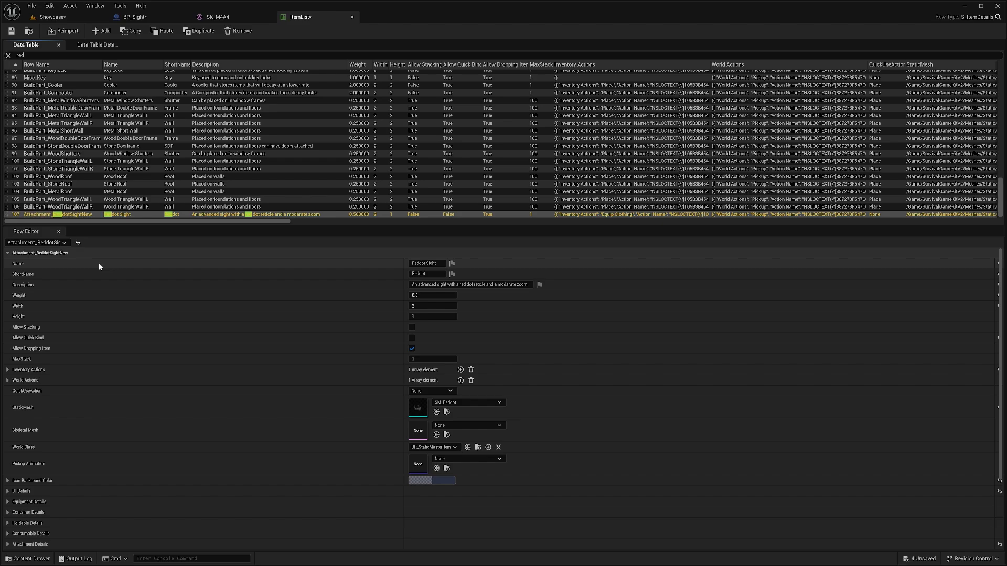
- Set the new row's Attachment Details attachment to BP_Sight
scroll(231, 273, "down", 3)
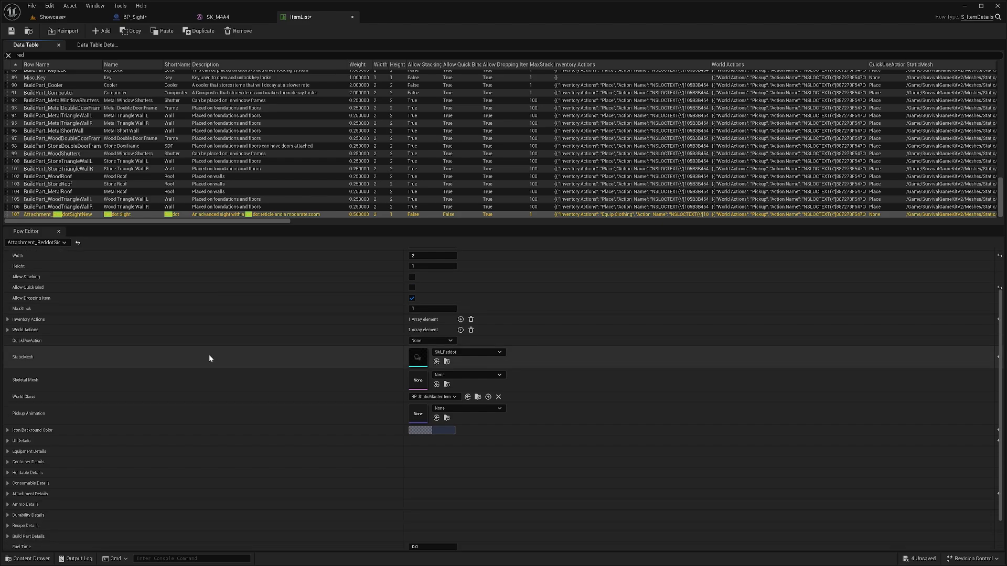
left_click(116, 482)
scroll(209, 455, "down", 6)
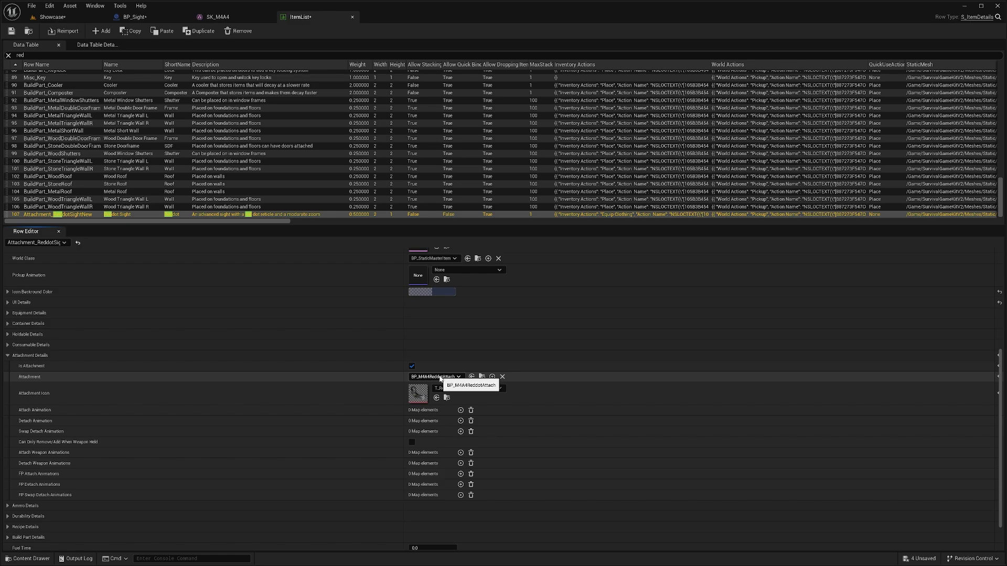
left_click(440, 378)
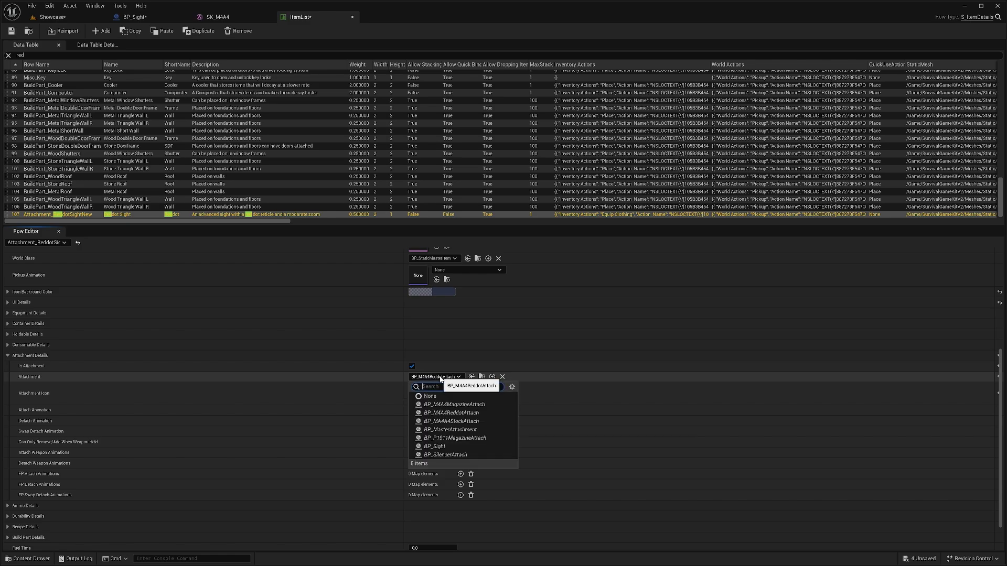
left_click(437, 447)
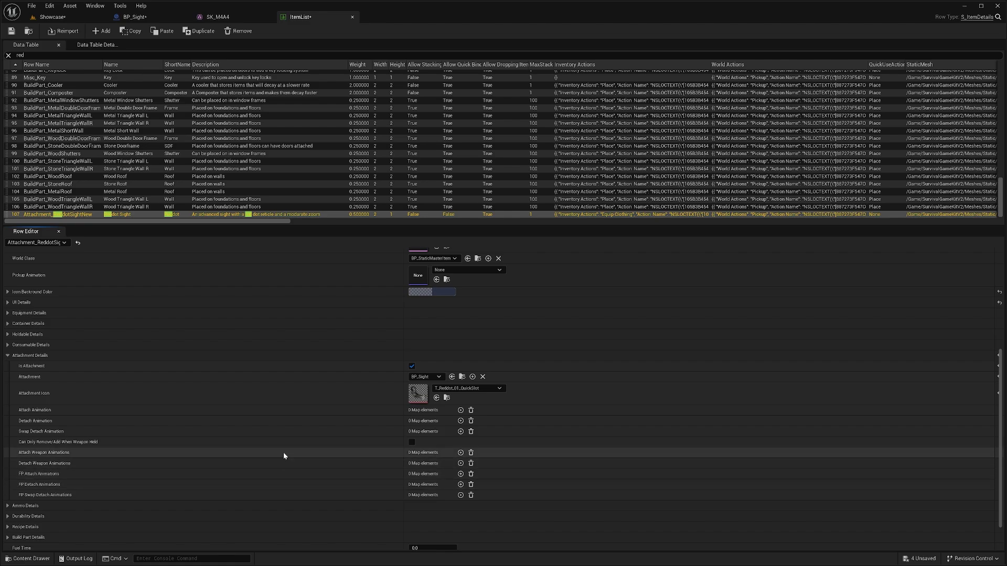
scroll(283, 455, "up", 2)
scroll(283, 455, "up", 1)
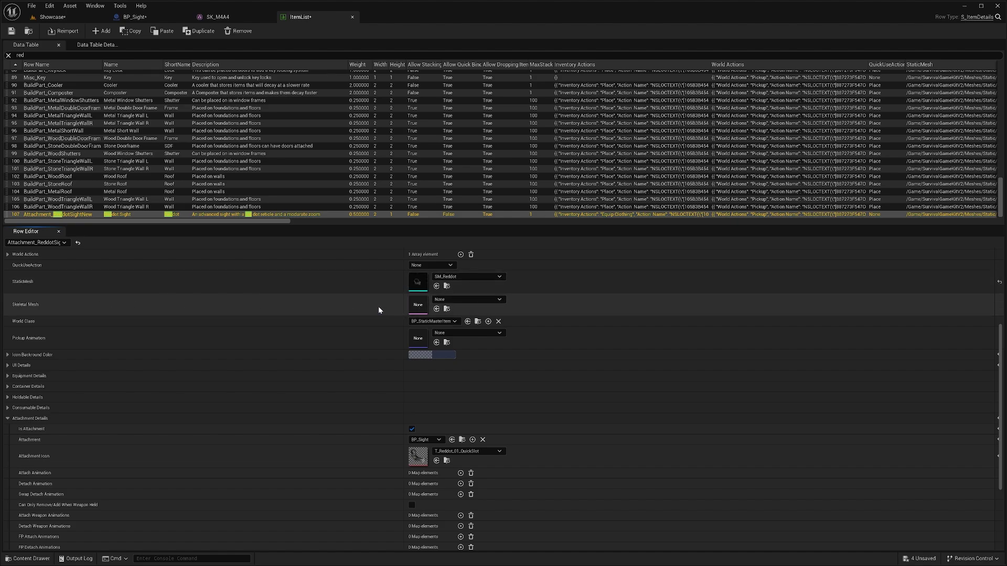
- Go to Blueprints > Items > WorldItems and filter the assets by 'static'
left_click(52, 17)
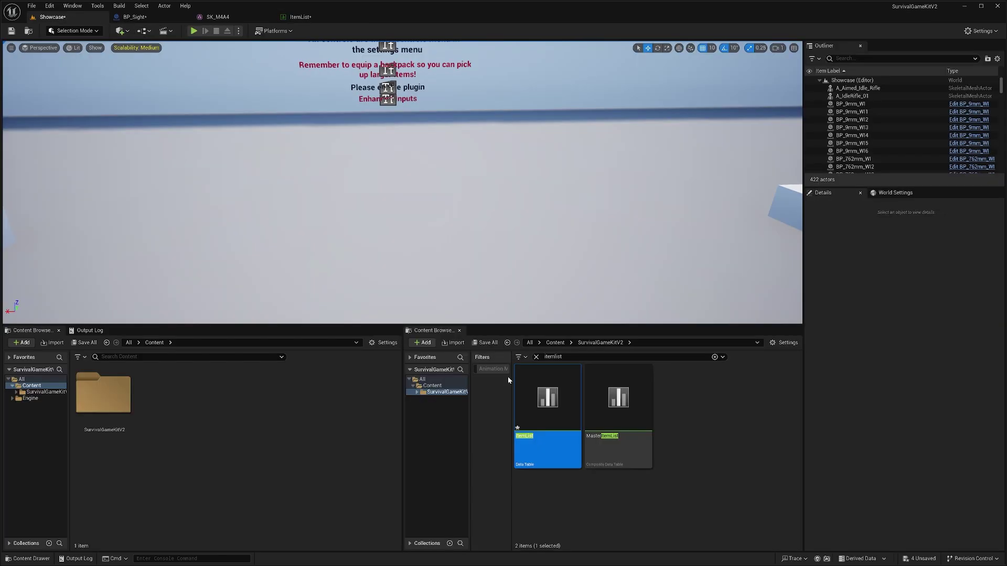
left_click(553, 357)
key("BackSpace")
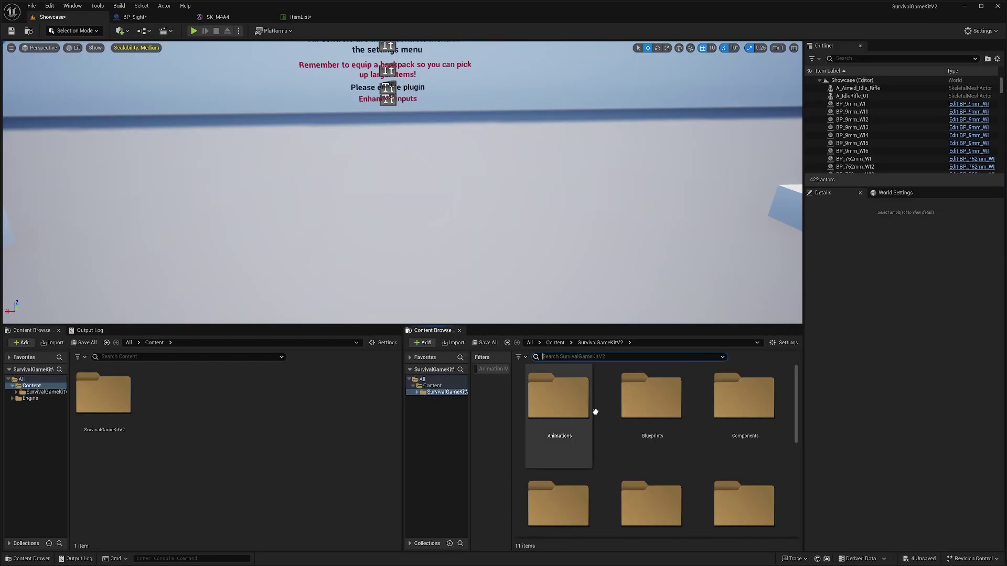
double_click(624, 400)
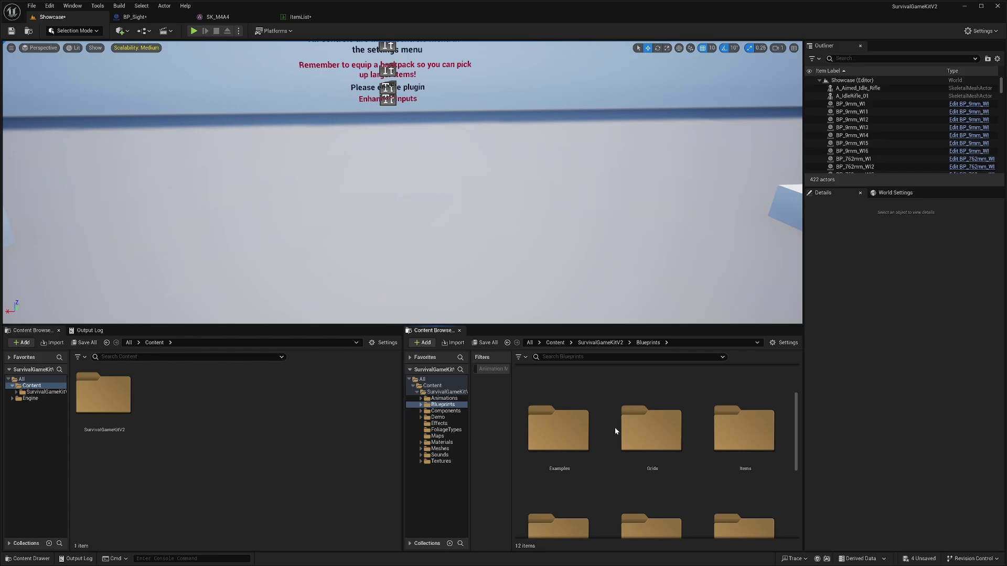
left_click(734, 434)
double_click(734, 434)
double_click(650, 479)
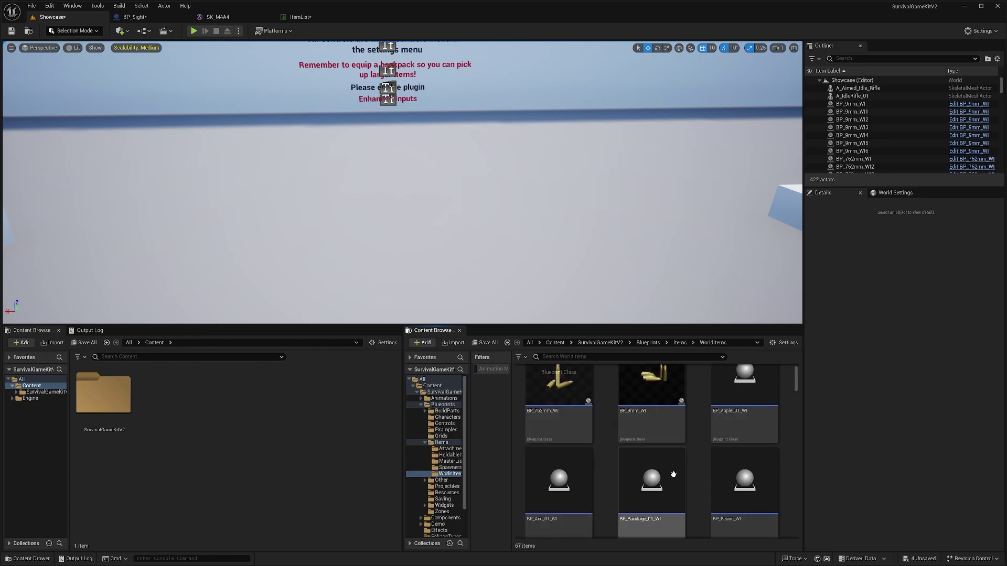
left_click(599, 359)
type("staic")
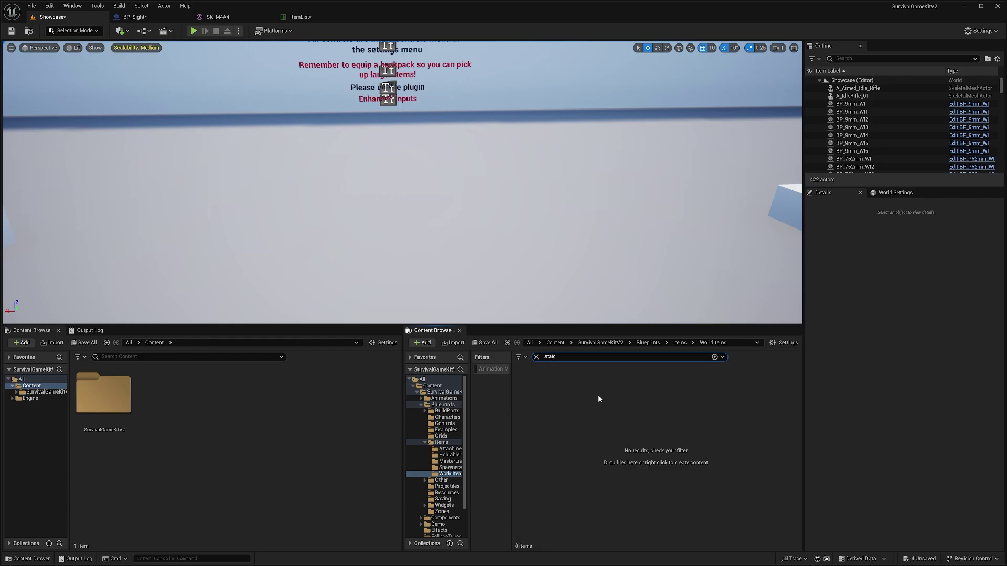
key("BackSpace")
key("BackSpace")
type("tic")
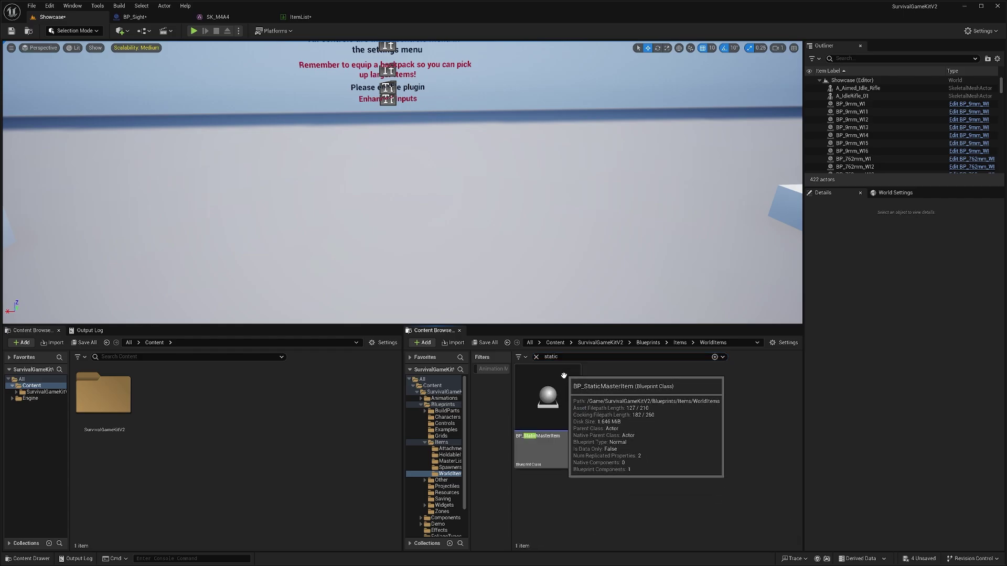
- Create a child Blueprint of BP_StaticMasterItem named BP_NewSight_WI
left_click(307, 21)
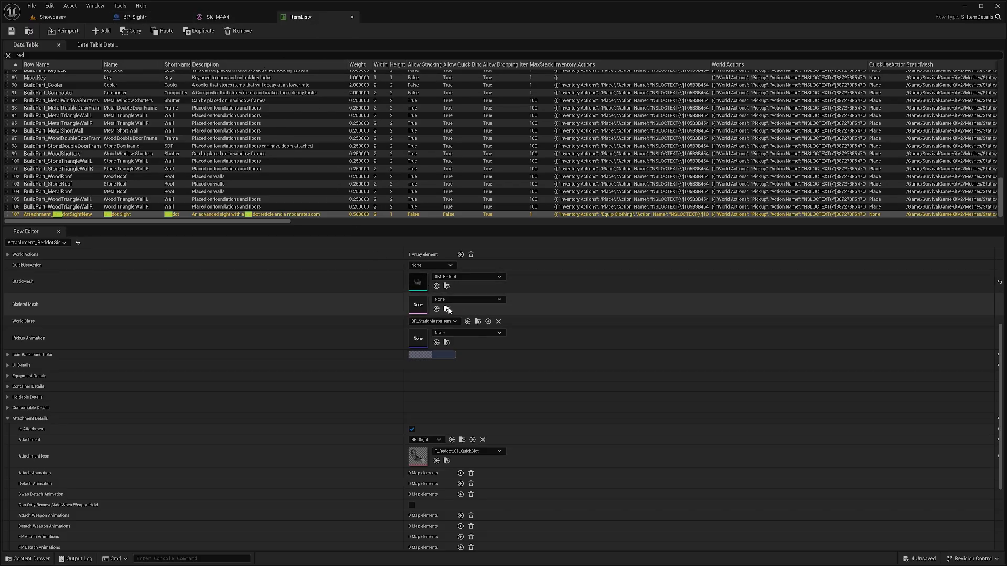
left_click(477, 321)
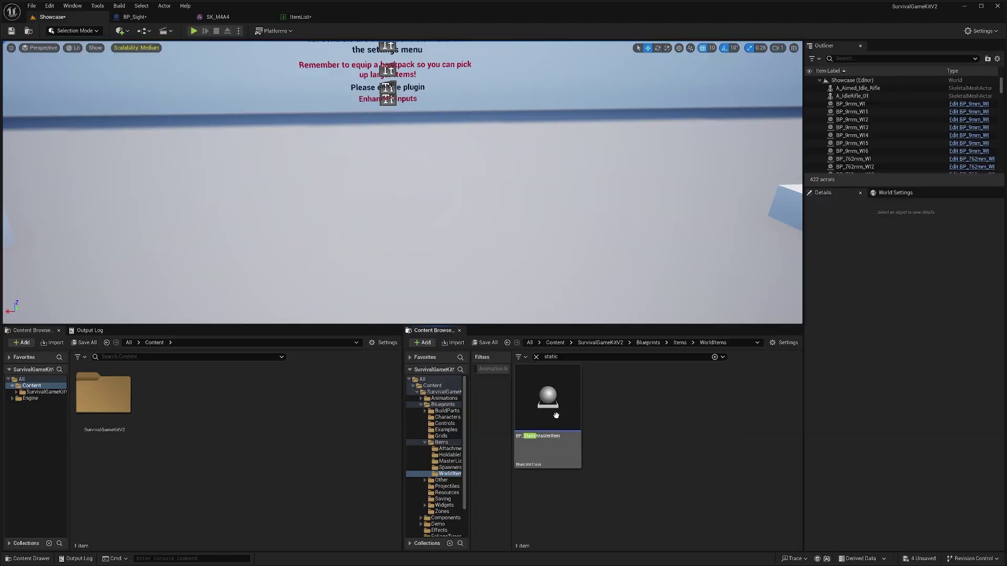
right_click(548, 397)
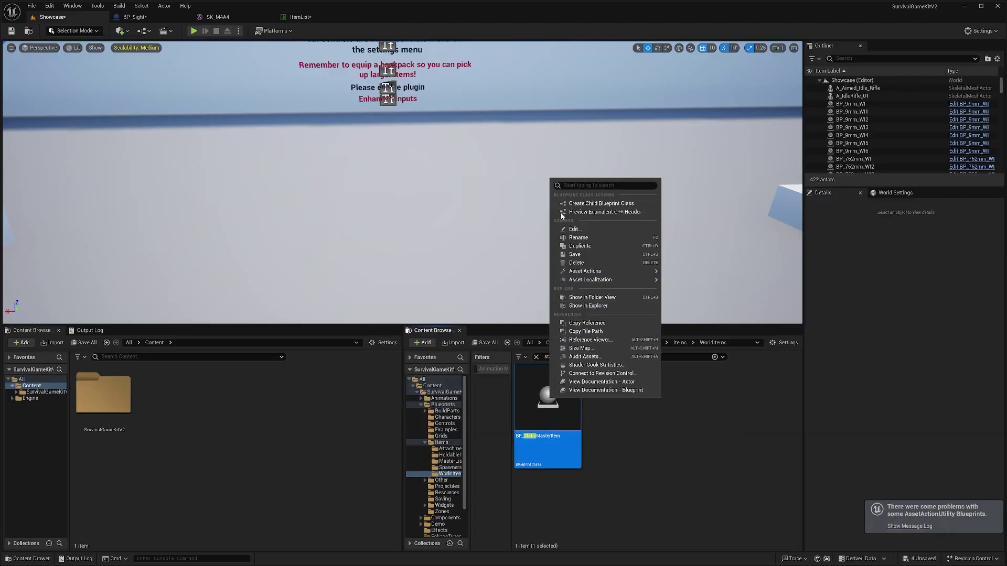
left_click(614, 204)
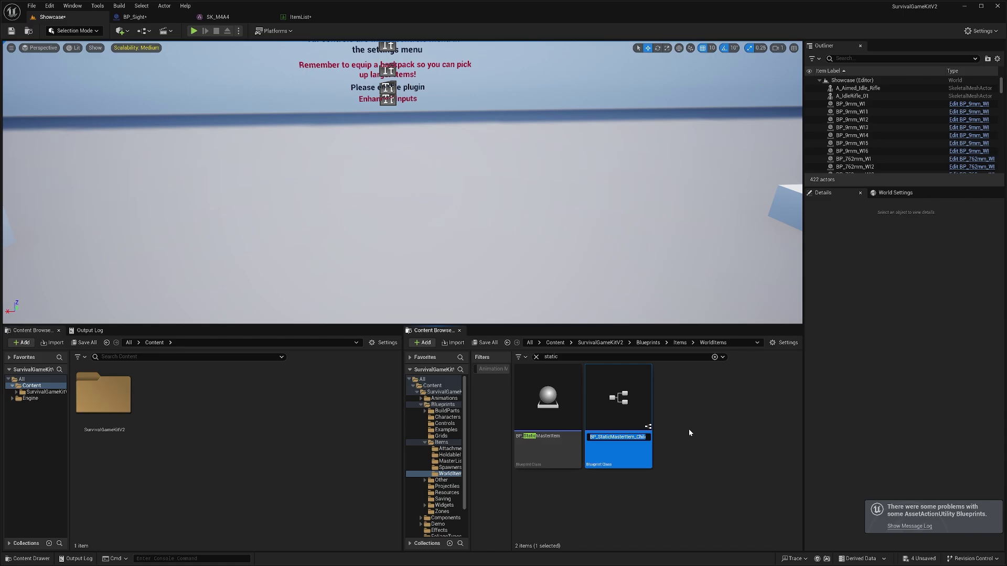
type("BP_NewSight_W")
key("Return")
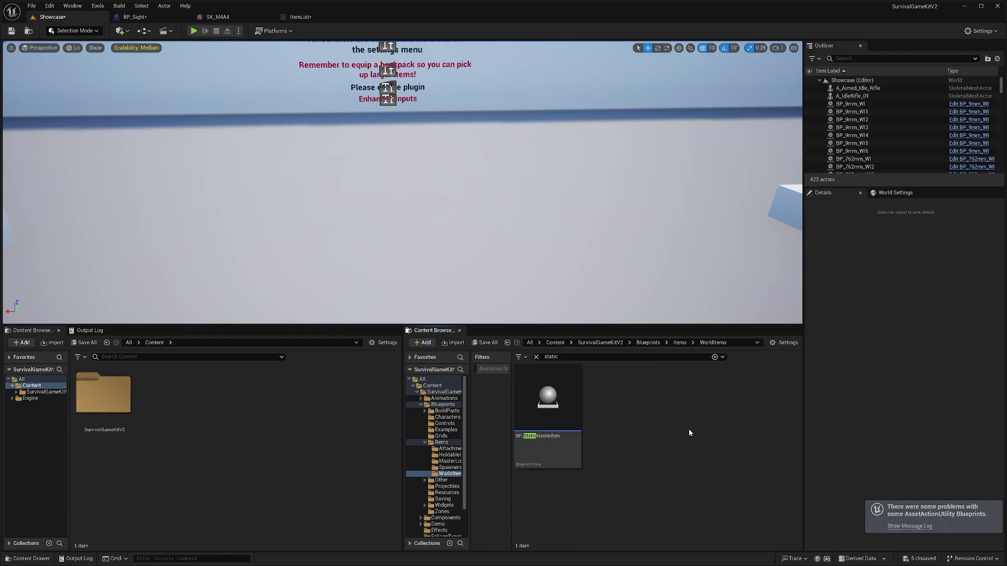
left_click(536, 356)
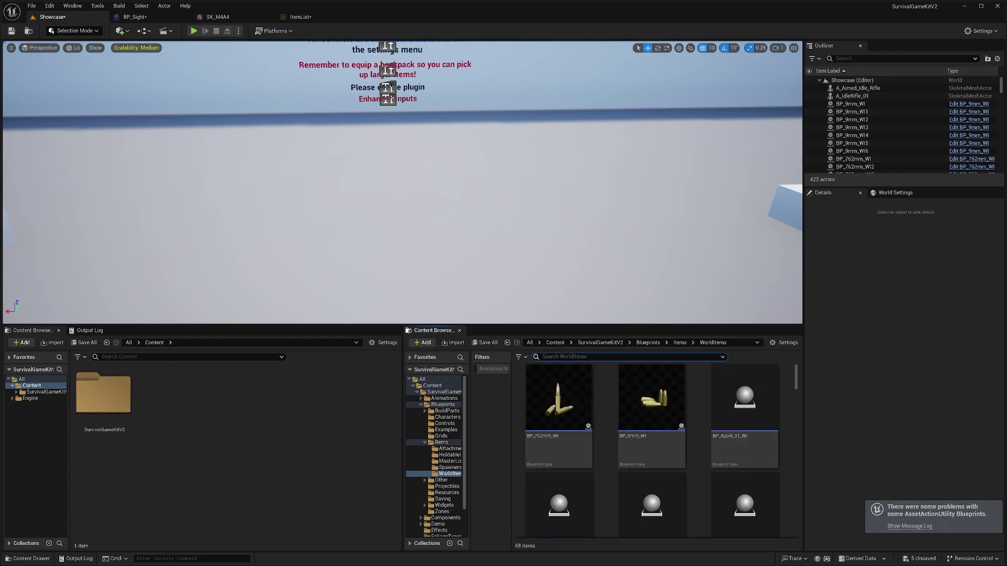
- Open BP_NewSight_WI and set its Item row name to Attachment_ReddotSightNew
type("new")
mouse_move(553, 394)
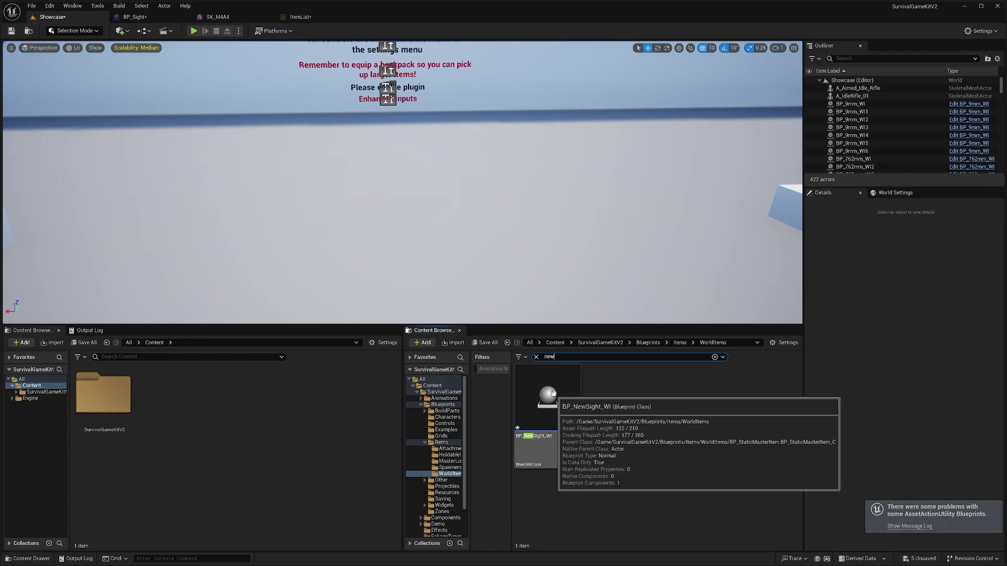
double_click(548, 396)
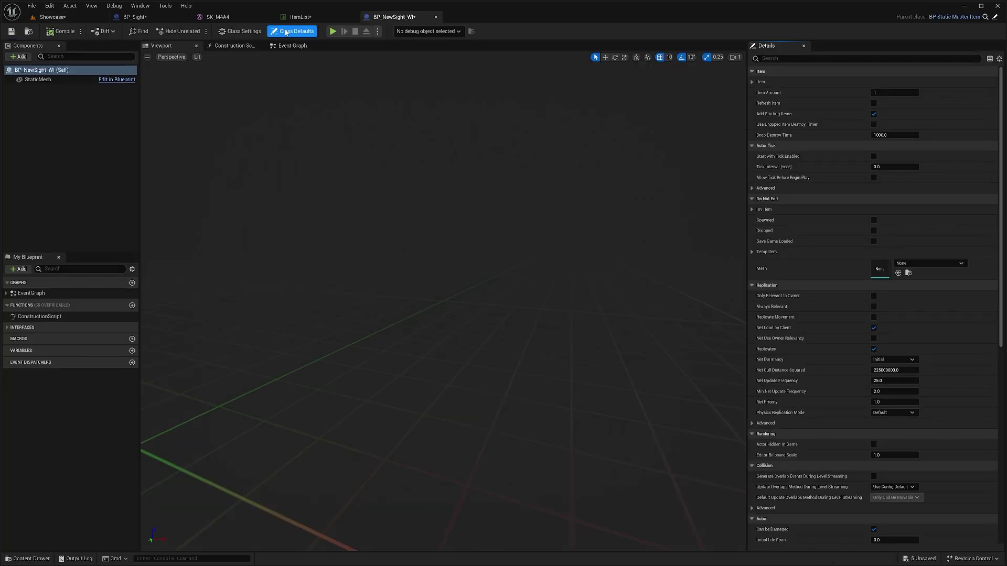
left_click(752, 82)
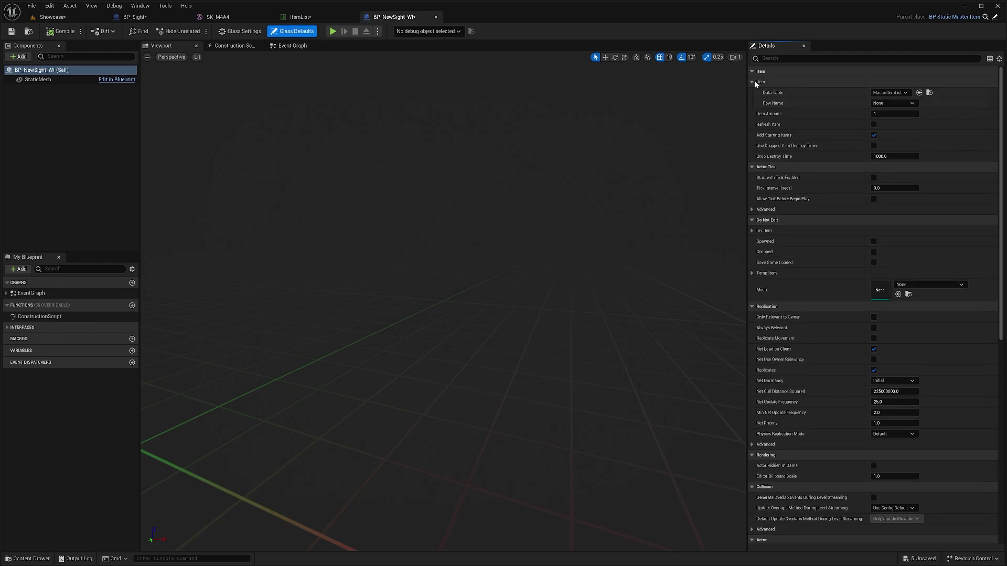
left_click(892, 104)
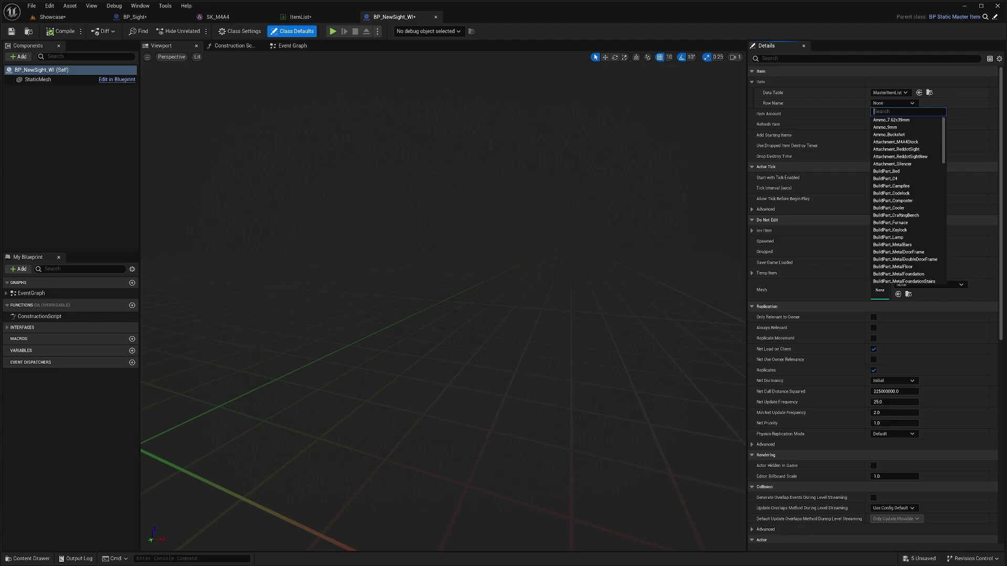
type("new")
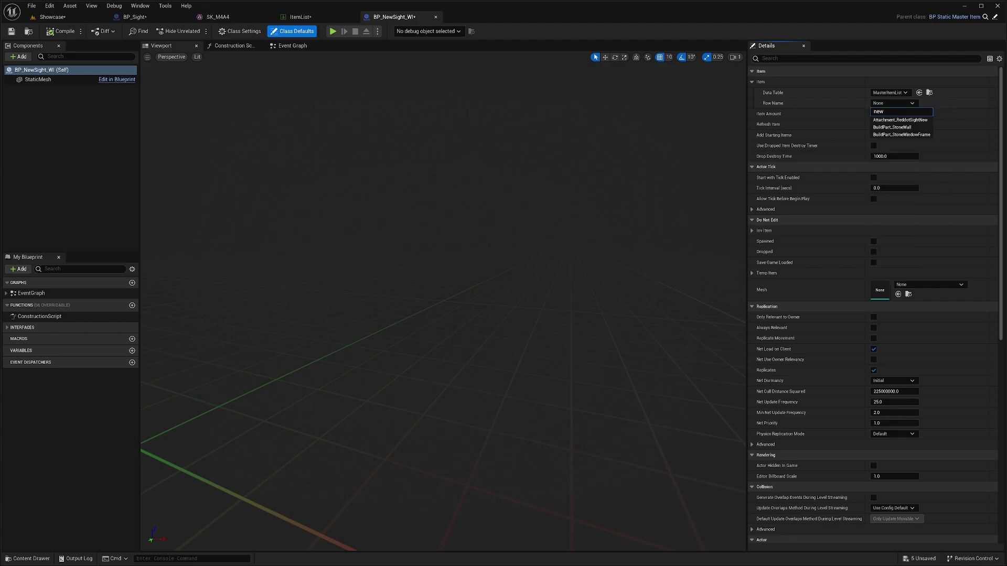
left_click(925, 120)
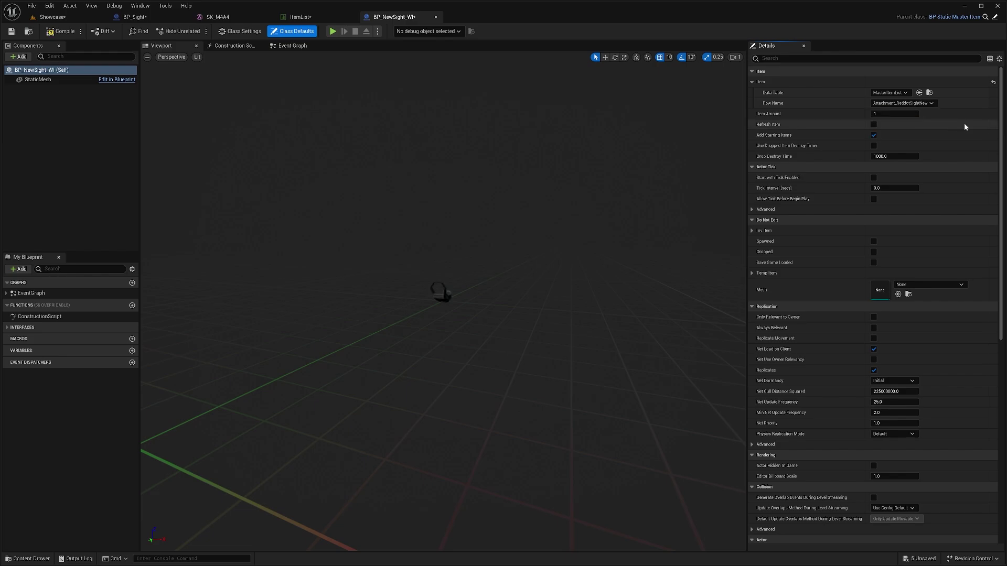
left_click_drag(476, 315, 399, 299)
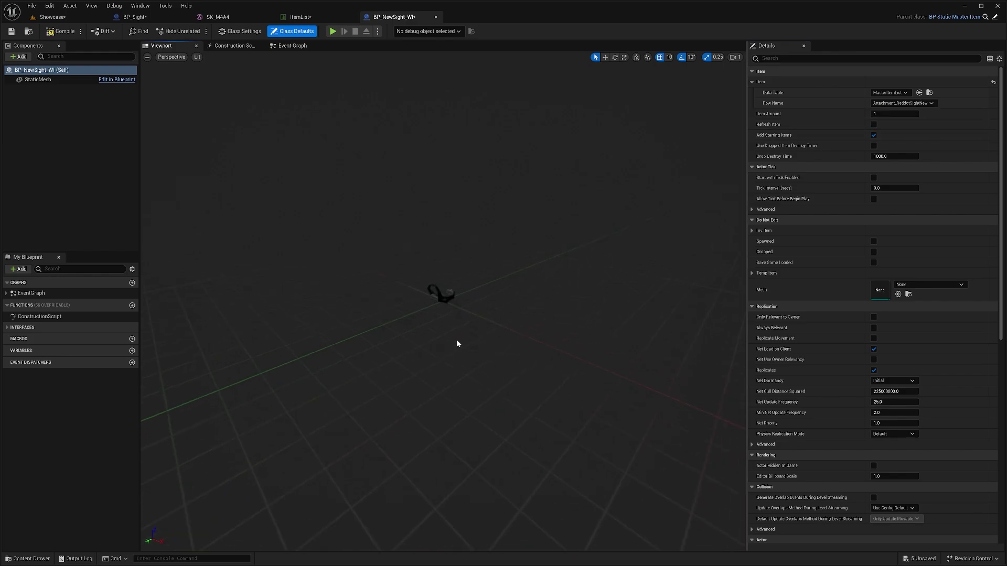
- Drop BP_NewSight_WI into the Showcase level and raise it to Z 10 (40, 1070, 10)
left_click(52, 16)
left_click_drag(547, 398, 381, 246)
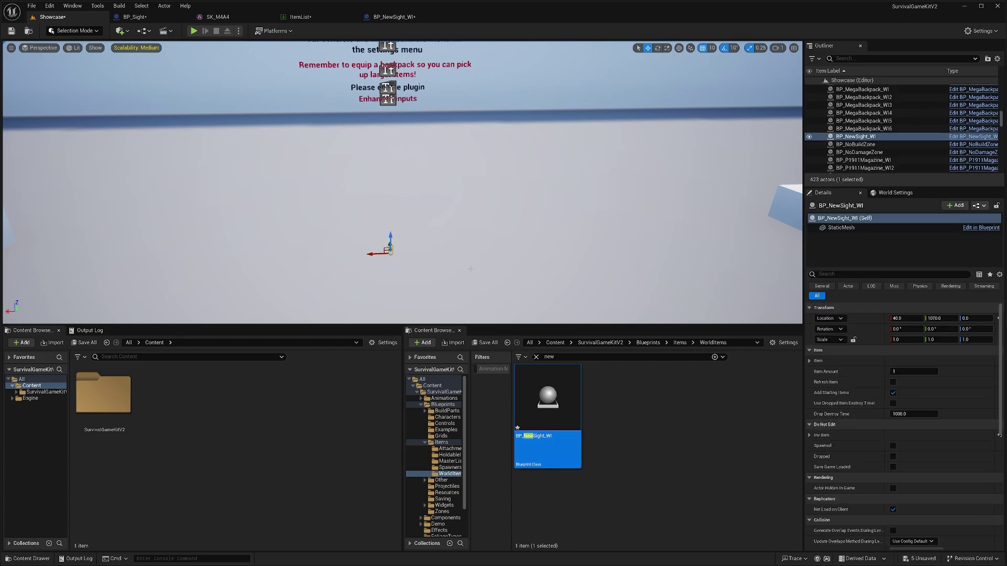
right_click_drag(380, 247, 381, 247)
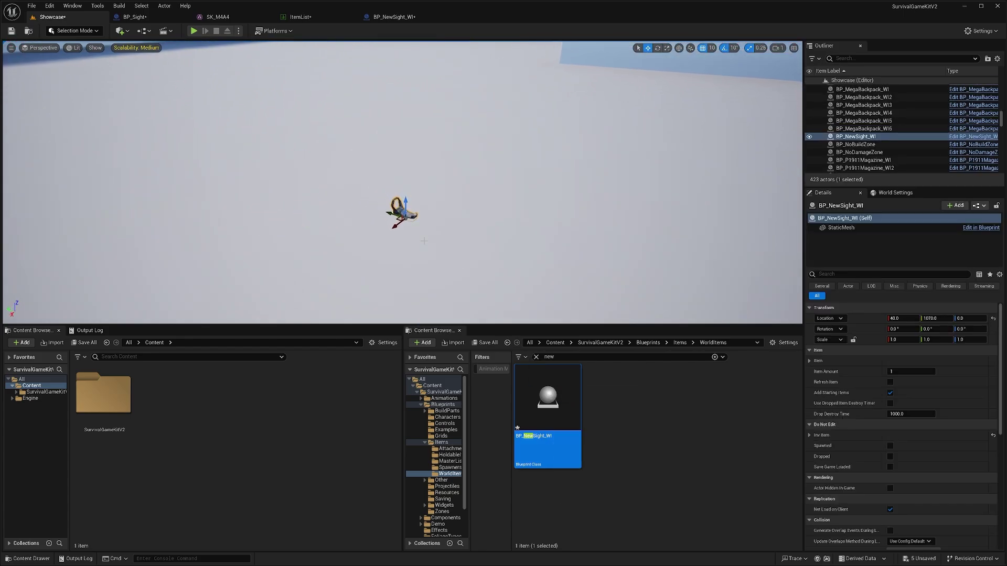
left_click_drag(405, 210, 404, 201)
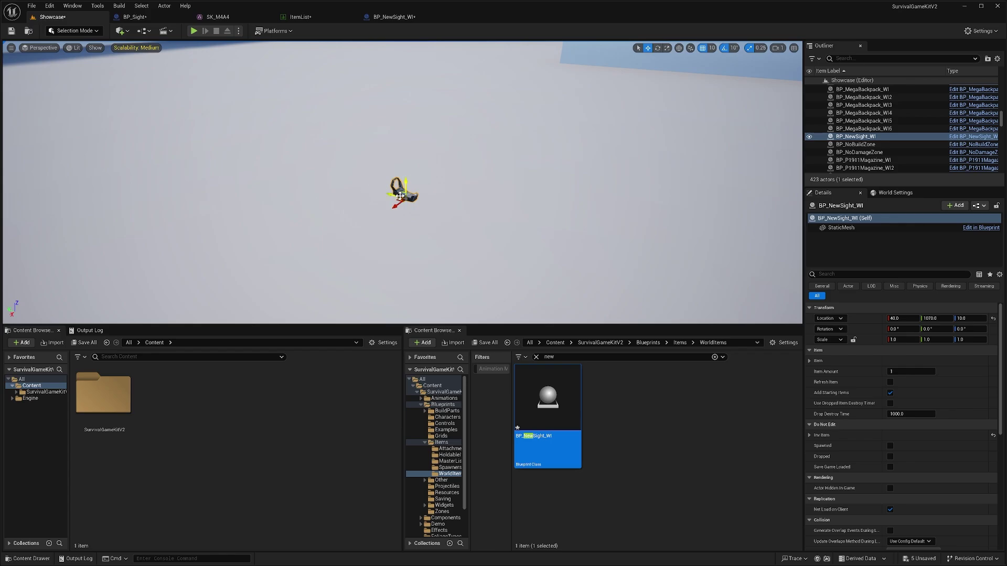
left_click(262, 363)
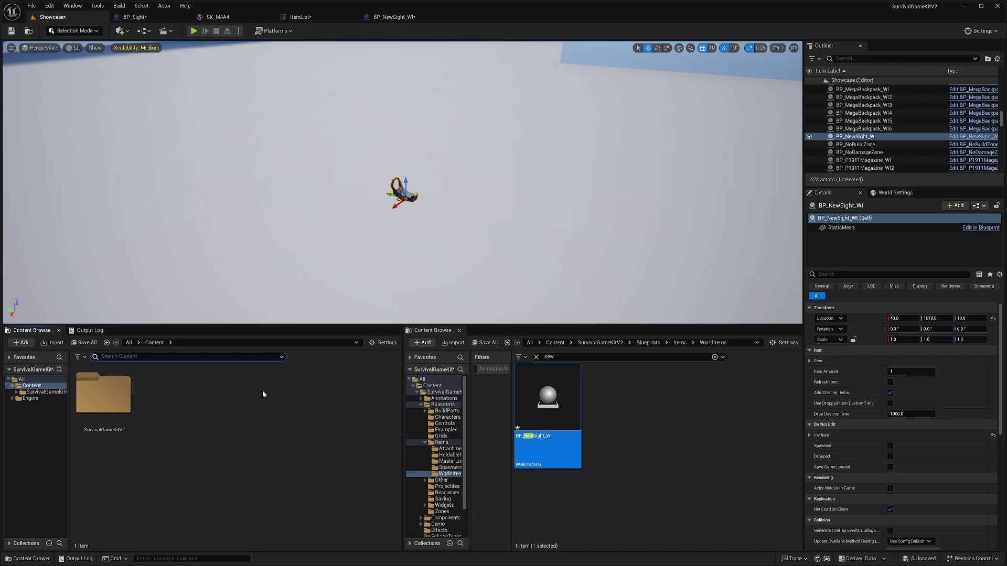
- Find SM_Reddot with a 'red' Content Browser search and open it in the mesh editor
type("red")
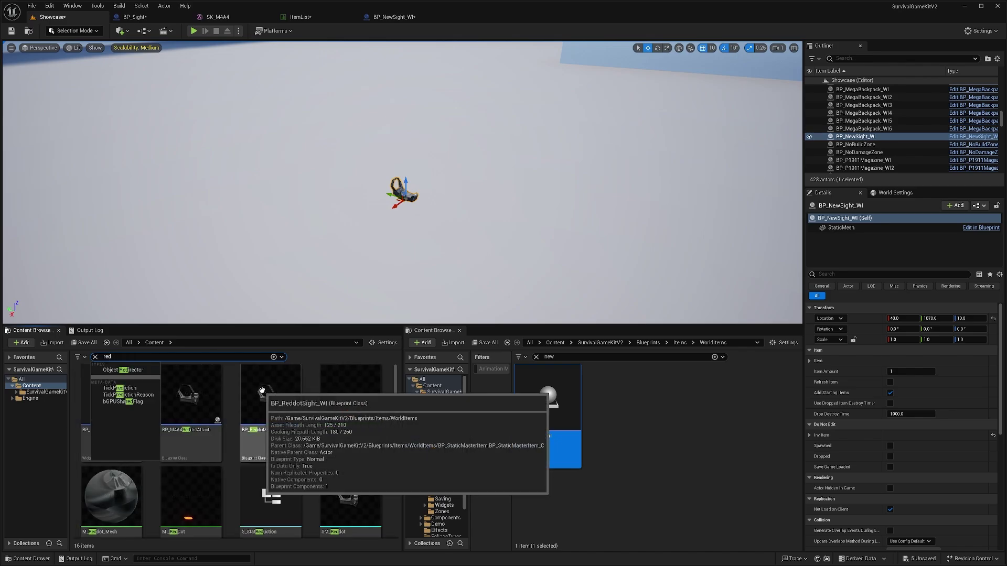
scroll(308, 395, "down", 1)
left_click(339, 431)
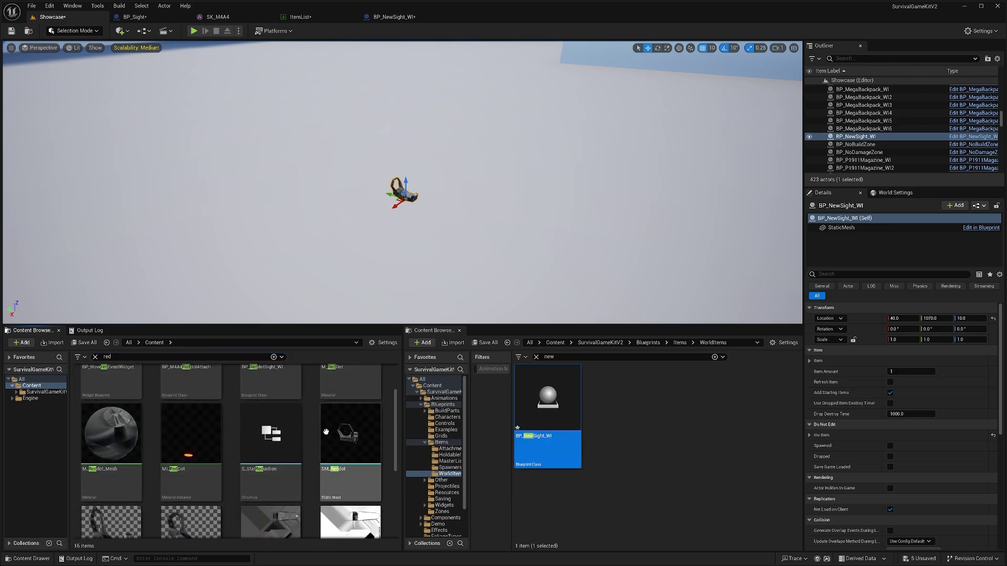
double_click(339, 431)
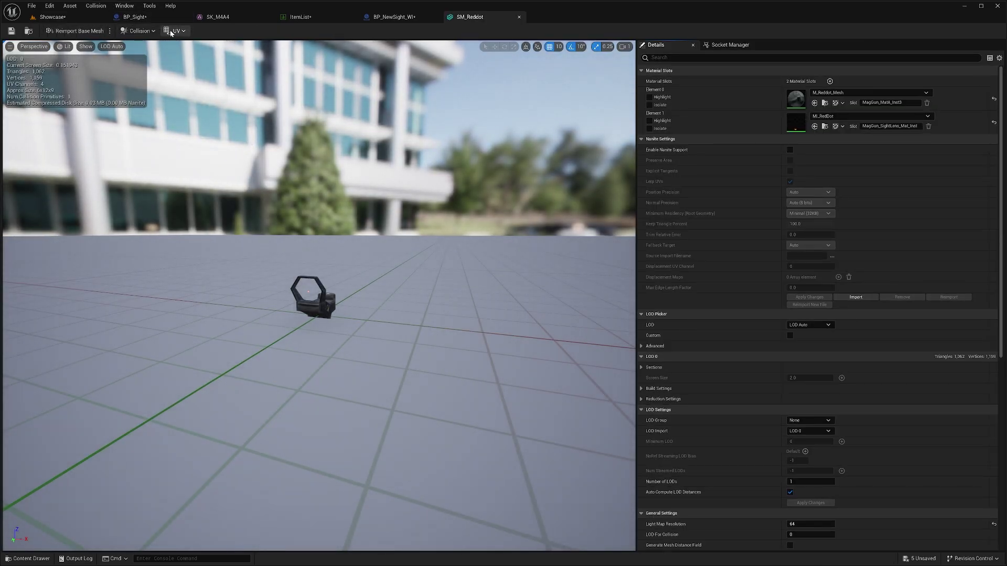
- Show SM_Reddot's simple collision box, check its Collision menu, and return to Showcase
left_click(139, 31)
left_click(146, 31)
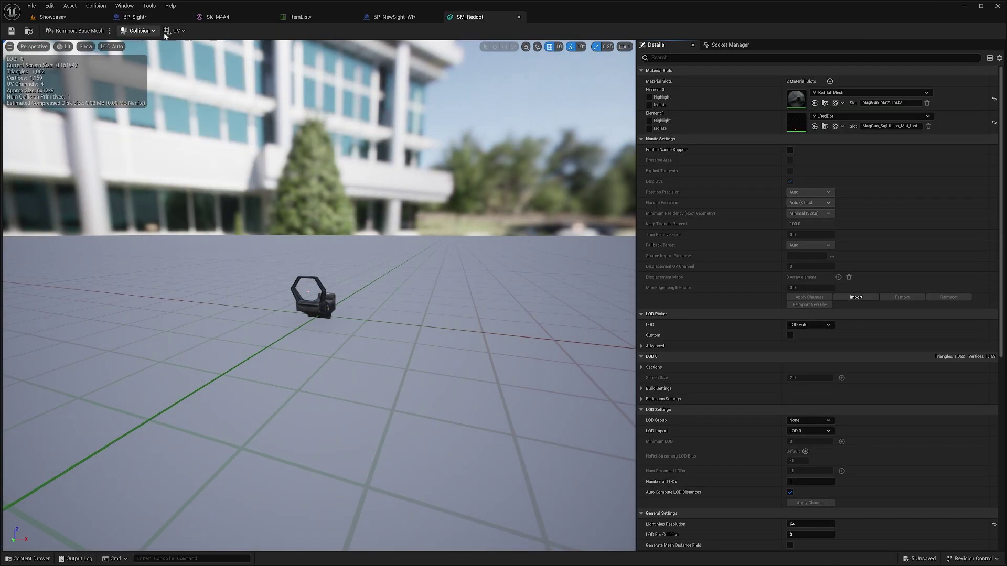
left_click(83, 47)
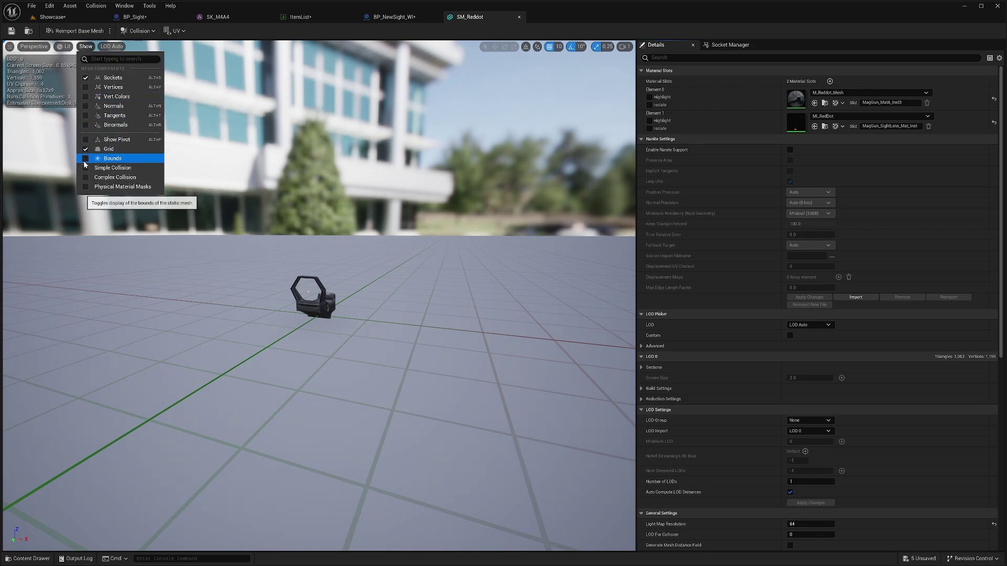
left_click(87, 168)
left_click_drag(342, 285, 324, 316)
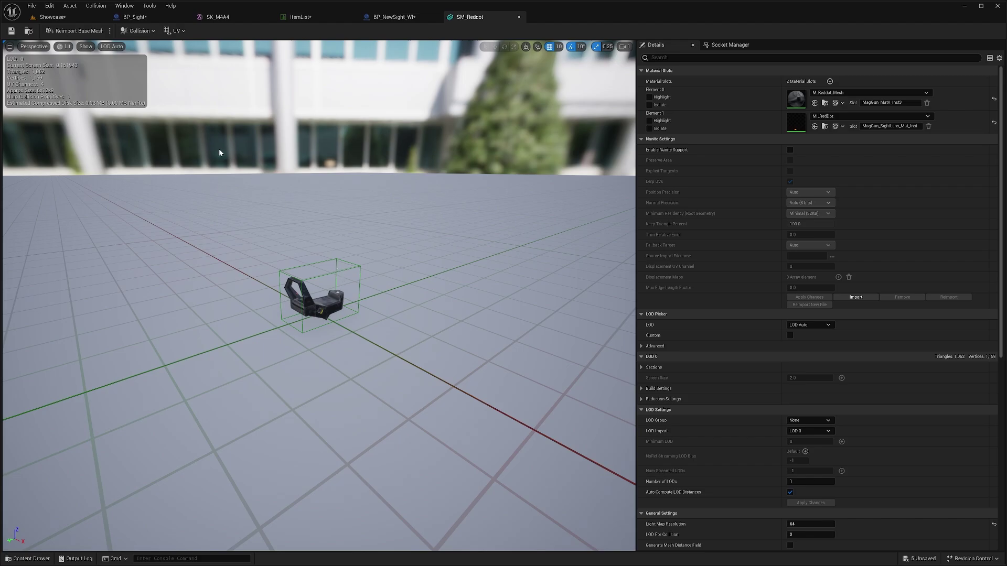
left_click(137, 31)
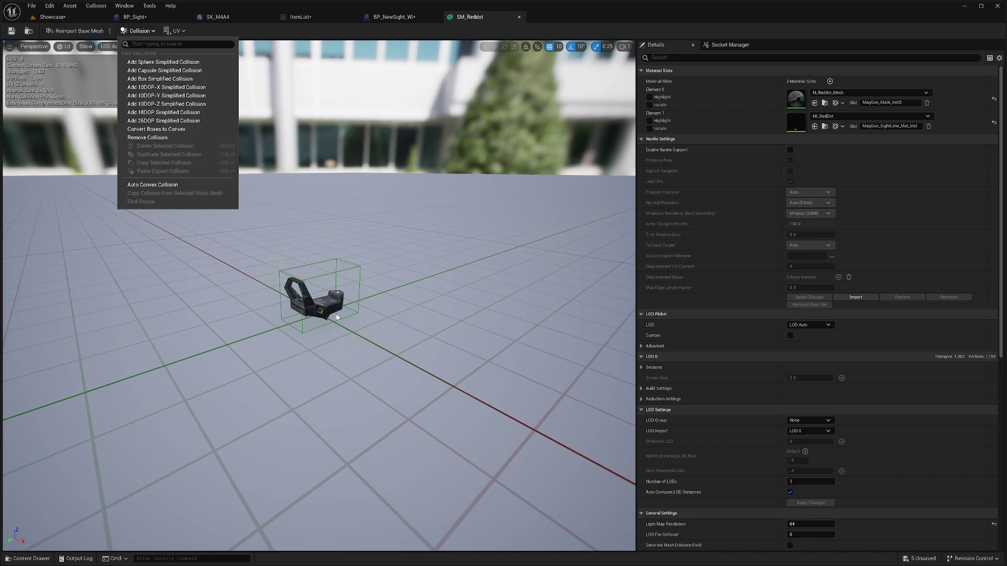
left_click(278, 306)
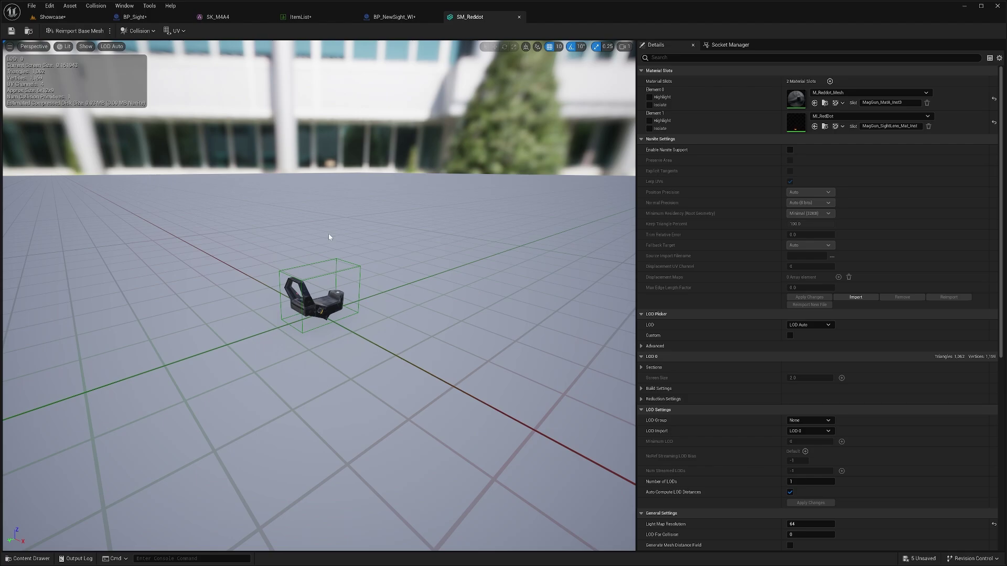
left_click(58, 17)
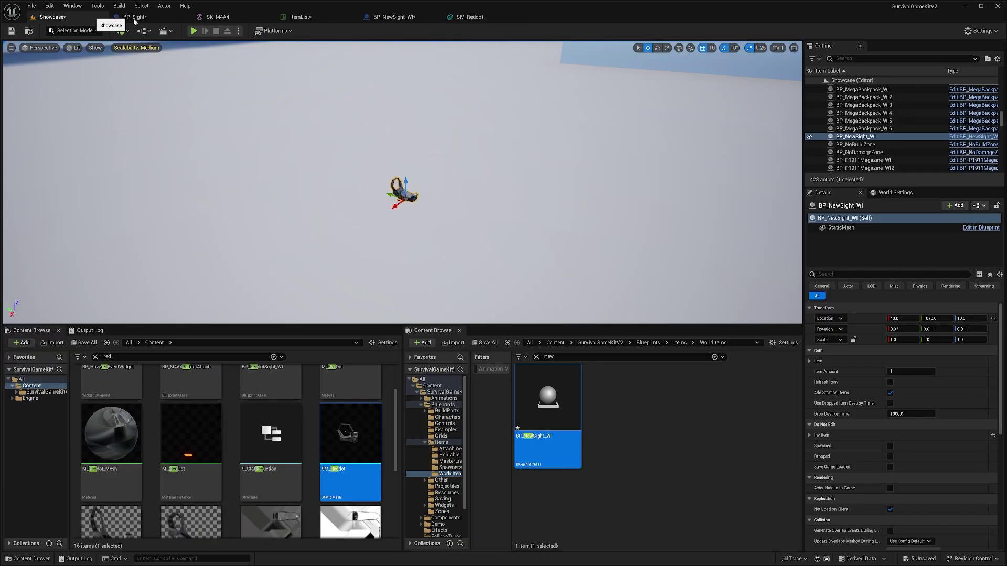
- Open BP_M4A4's class defaults from Blueprints > Items > HoldableItems
left_click(535, 357)
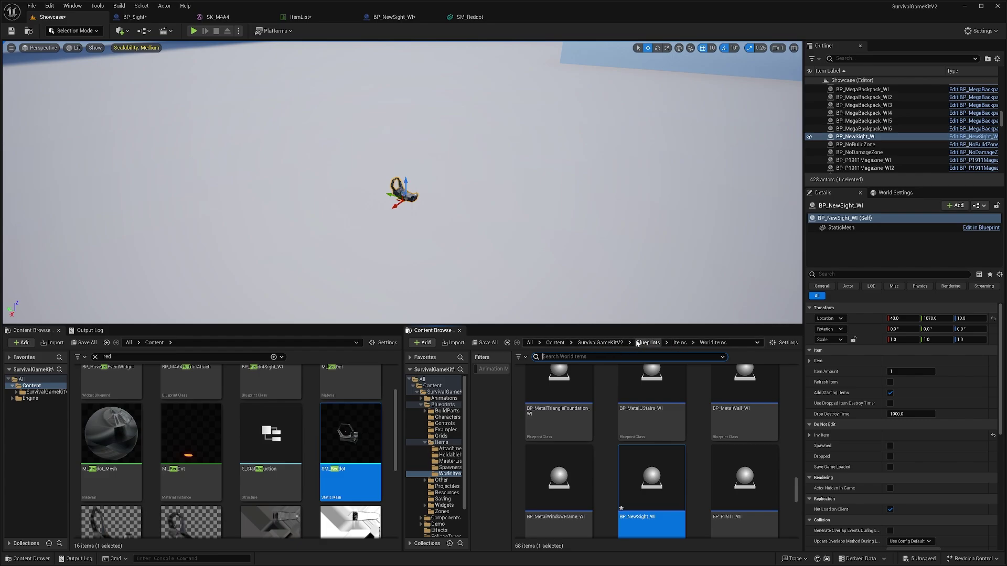
left_click(653, 343)
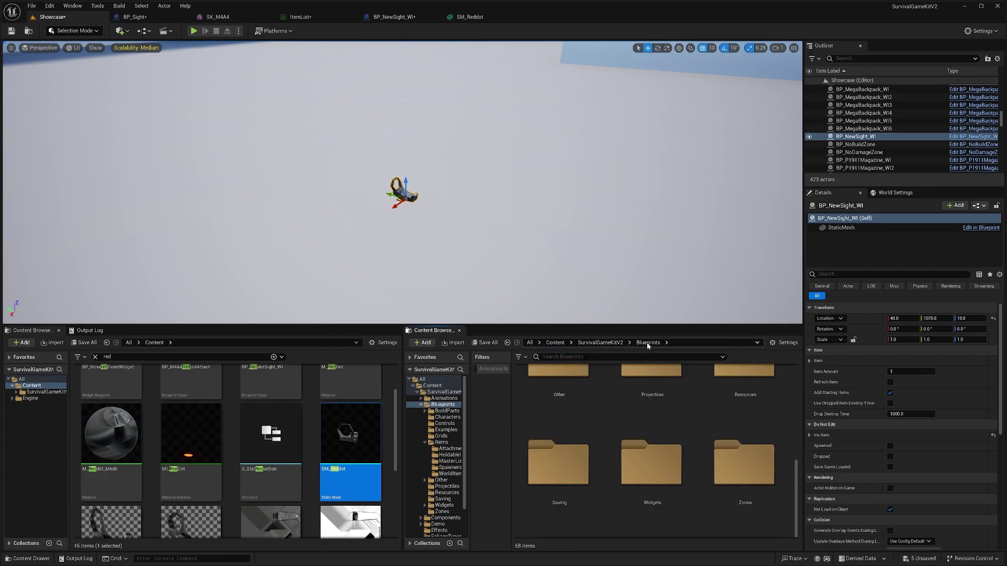
scroll(682, 439, "up", 2)
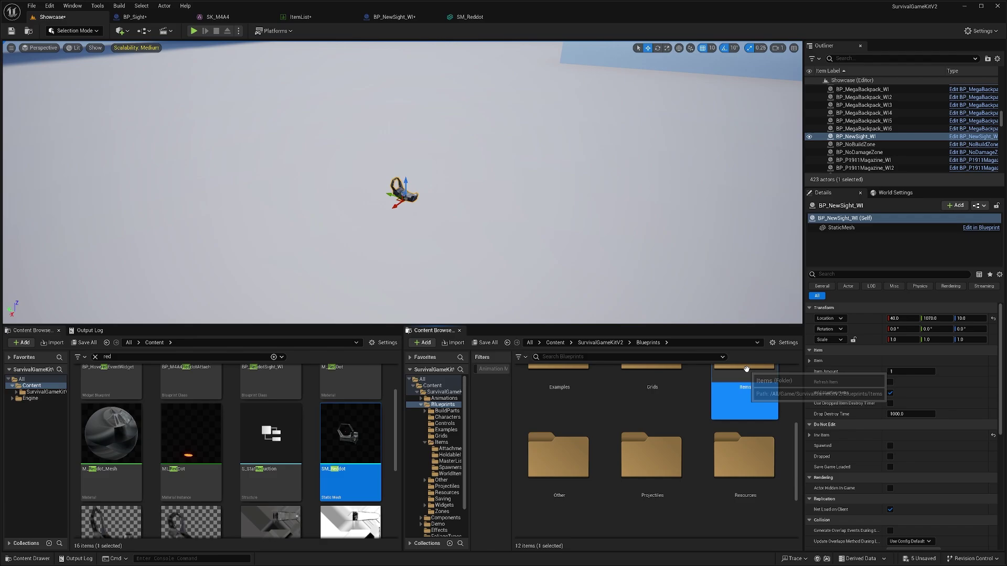
double_click(719, 406)
scroll(697, 411, "up", 3)
double_click(652, 394)
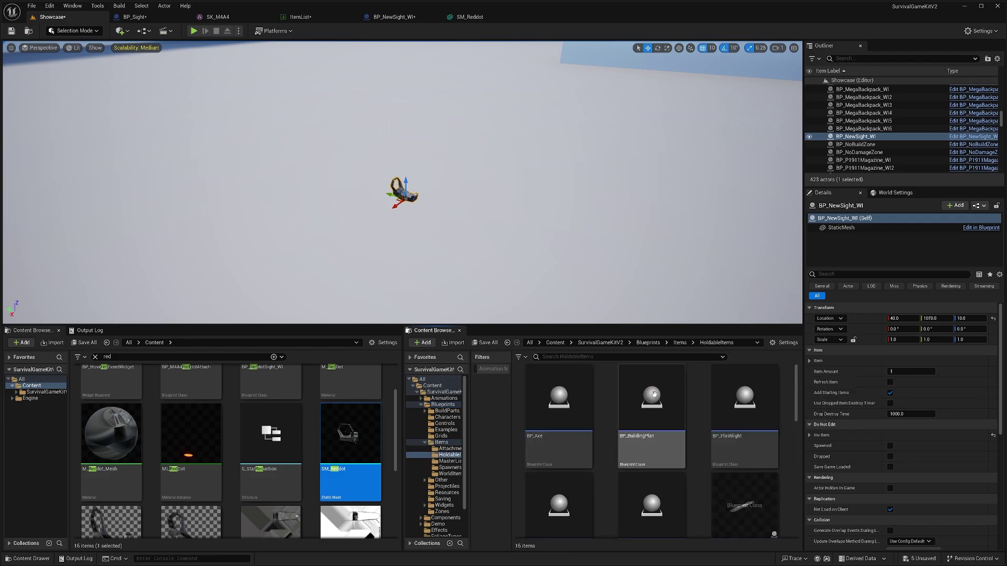
scroll(788, 392, "down", 2)
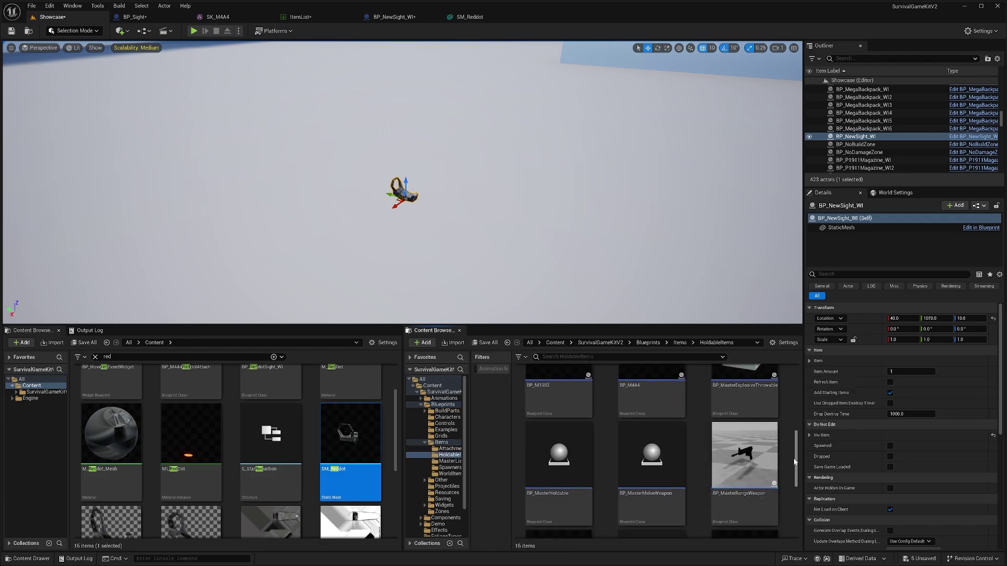
scroll(796, 422, "down", 1)
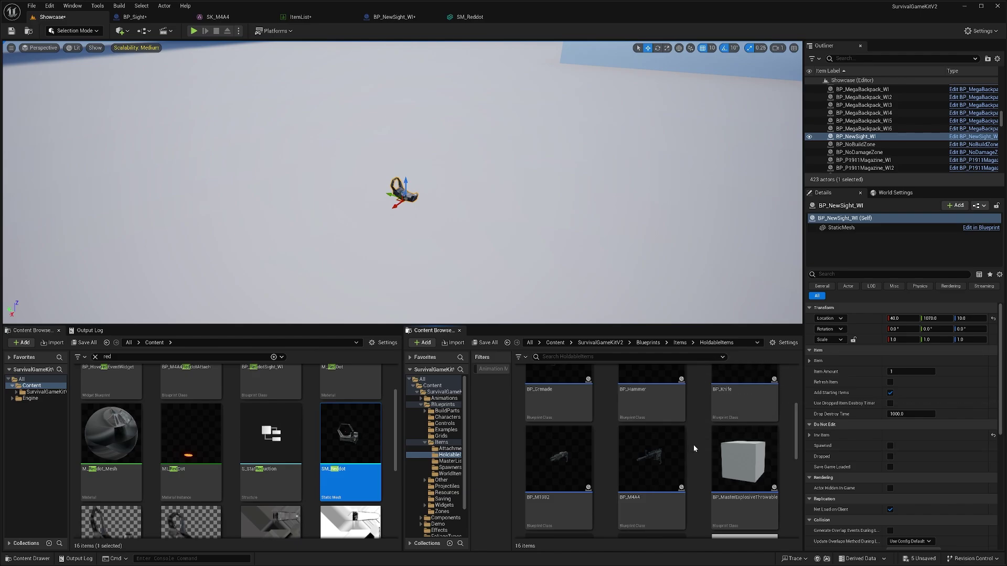
scroll(693, 448, "down", 2)
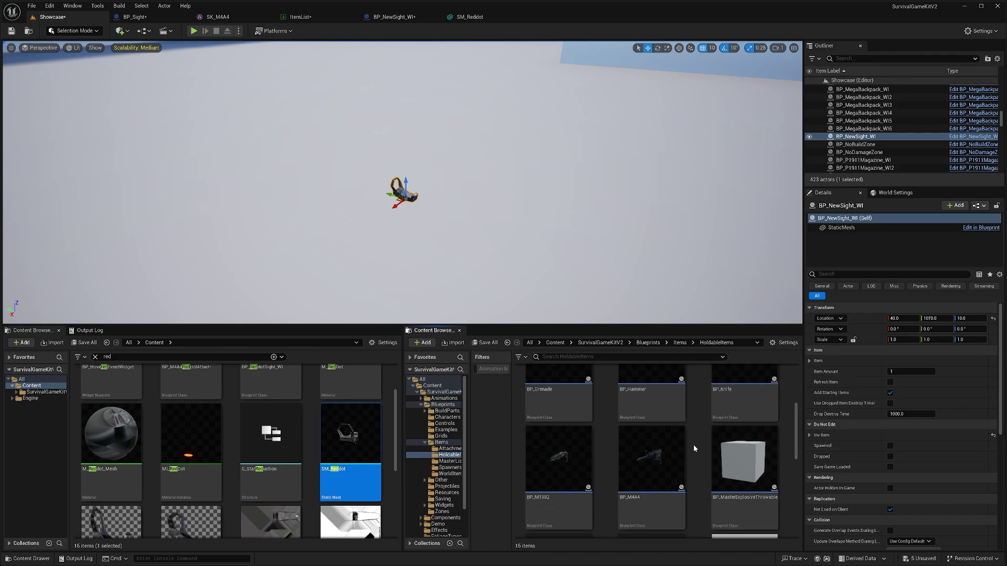
double_click(651, 448)
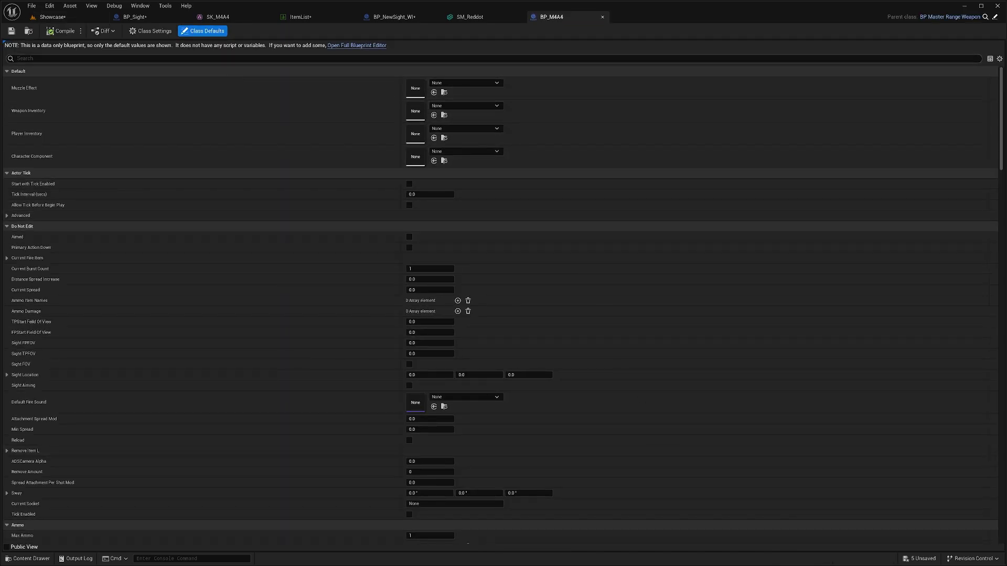
- Filter defaults by 'att' and add BP_Sight as Allowed Attachments Index [4]
type("attachment")
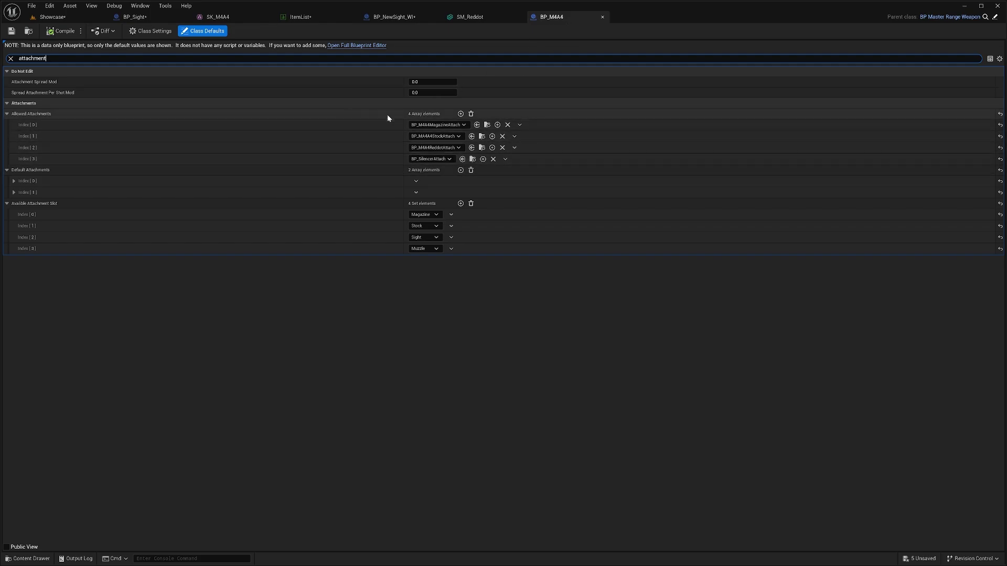
left_click(461, 114)
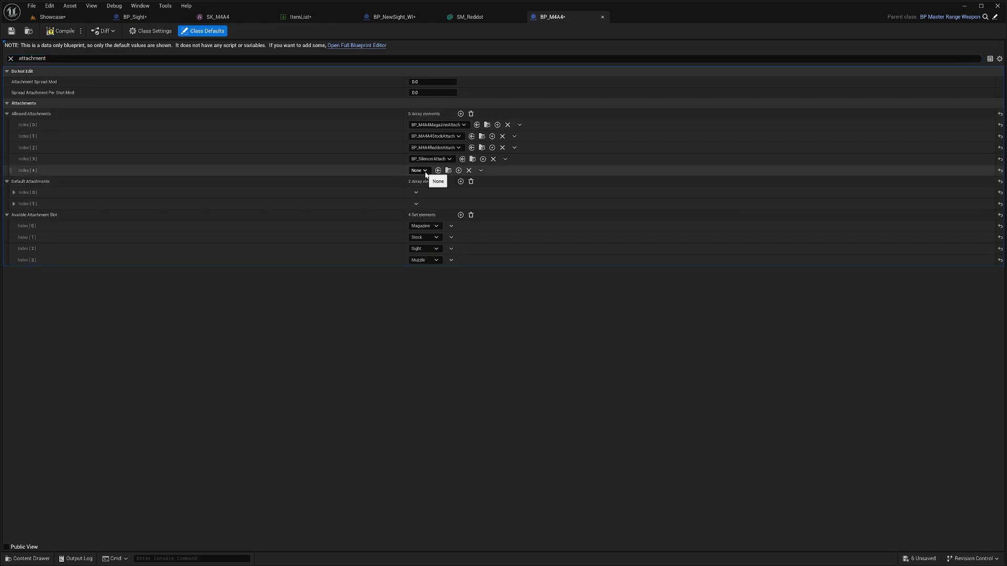
left_click(420, 170)
type("b")
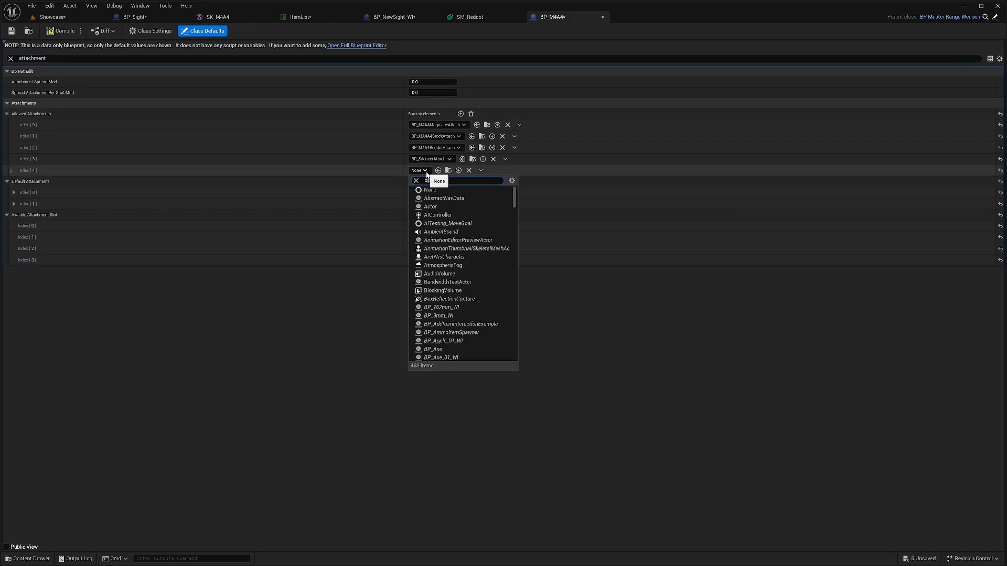
type("p_sight")
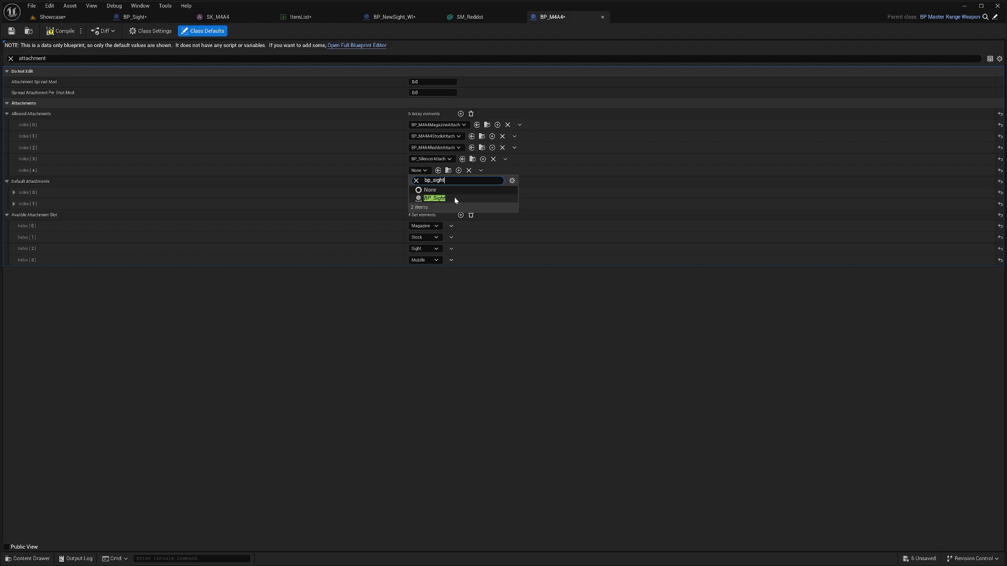
left_click(454, 198)
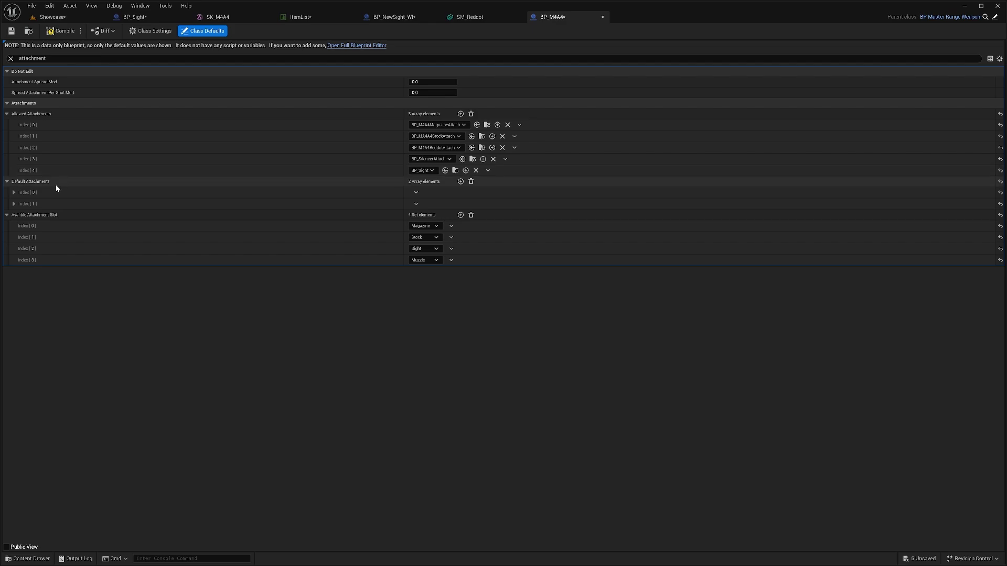
- Expand the Default Attachments entries and add a third one using the MasterItemList data table
left_click(13, 192)
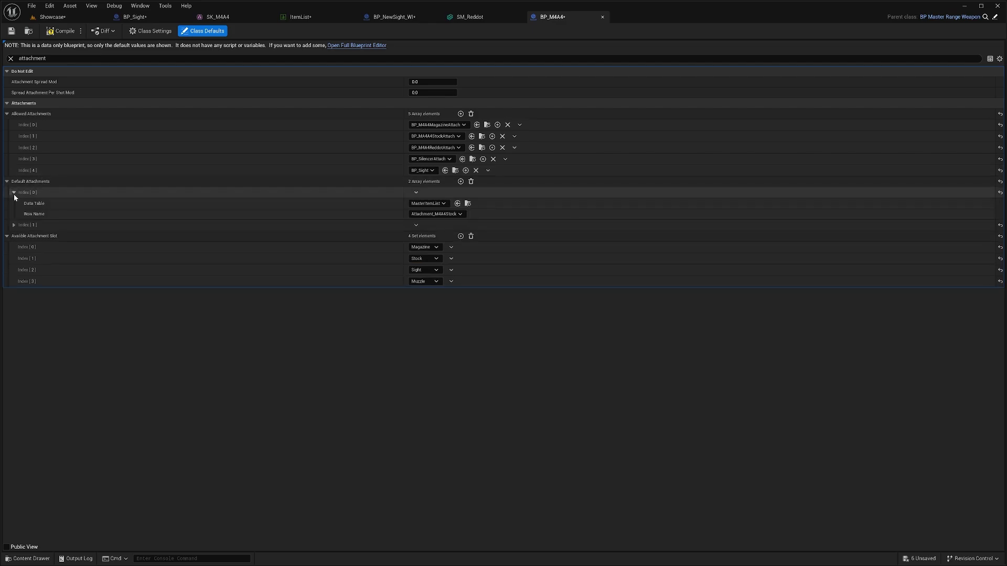
left_click(14, 225)
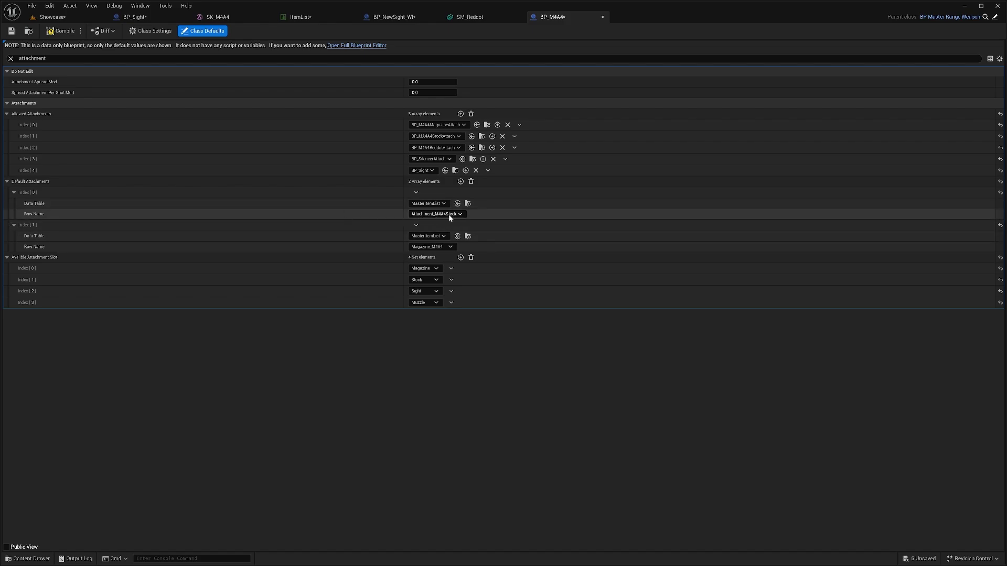
left_click(460, 181)
left_click(349, 259)
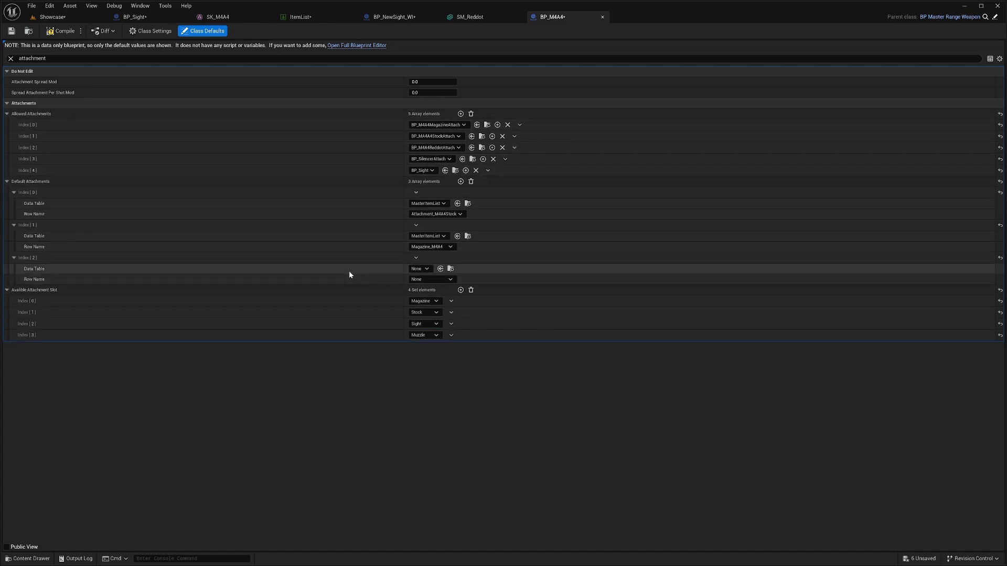
left_click(427, 269)
type("mast")
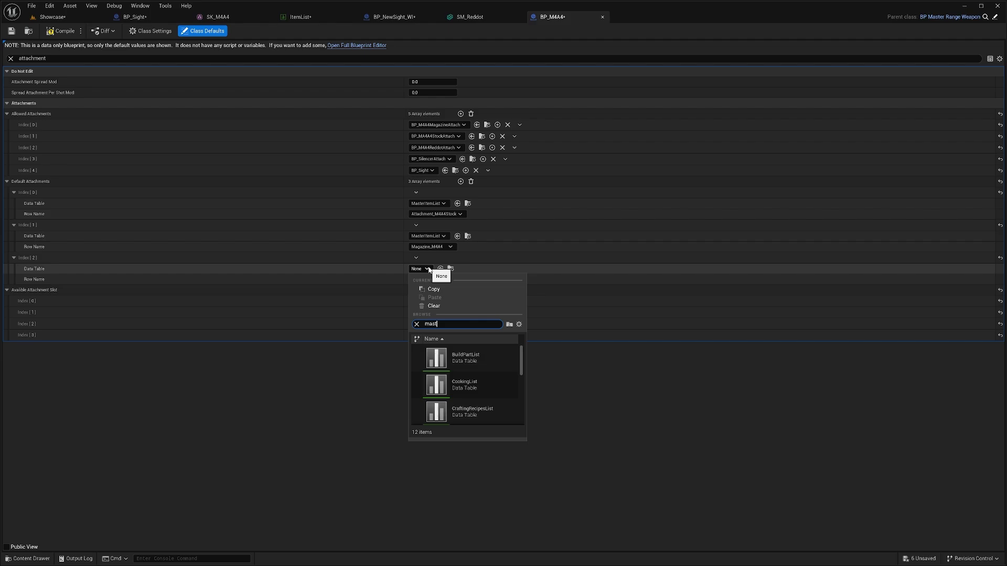
type("eritemlist")
key("Return")
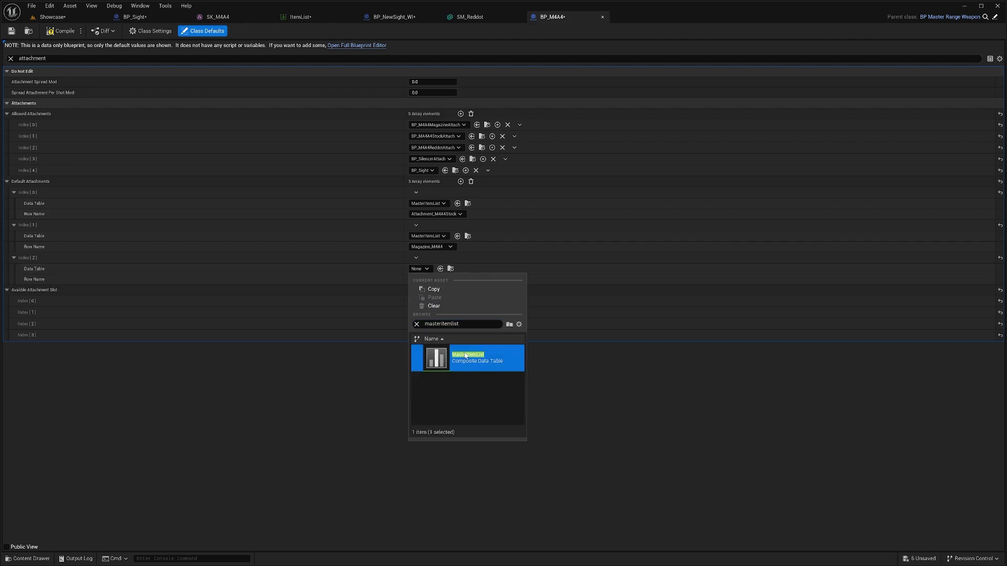
- Search the third entry's row names for 'new', then delete that Default Attachments entry
left_click(446, 279)
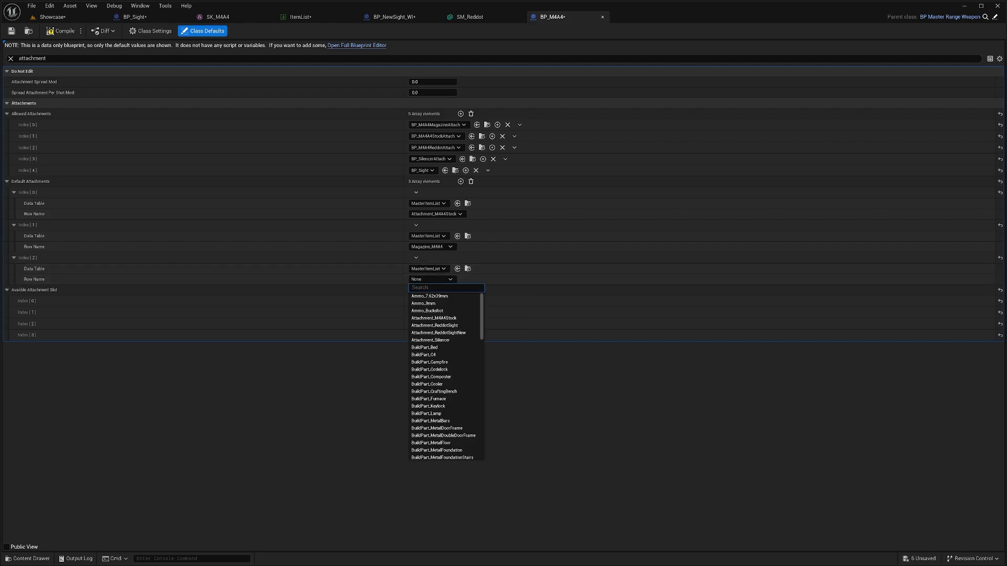
type("new")
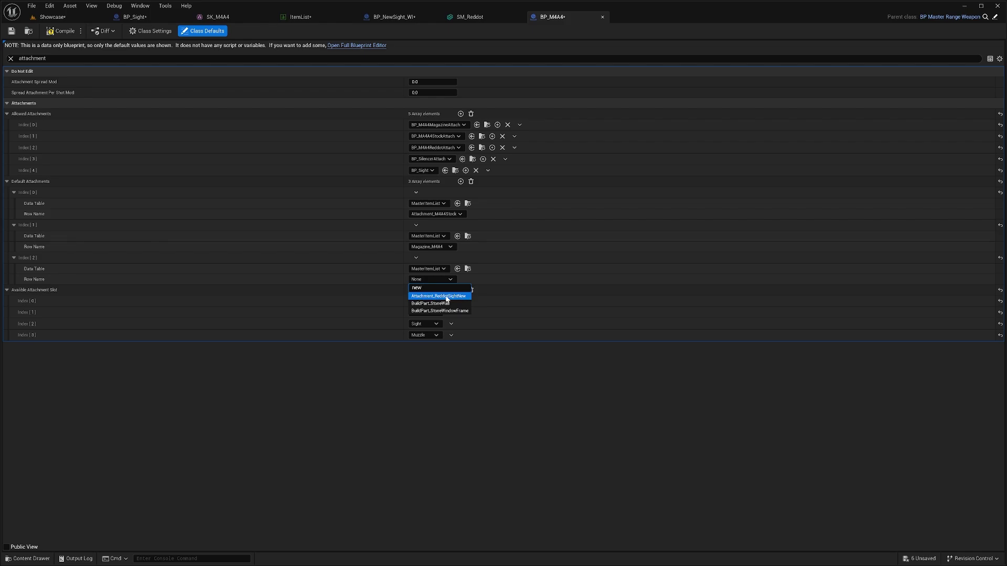
left_click(495, 277)
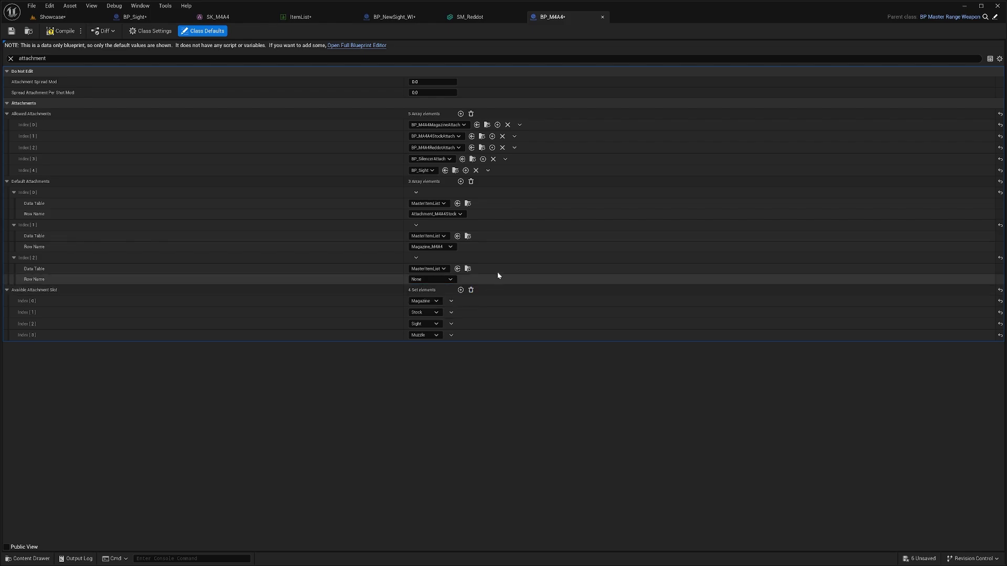
left_click(414, 261)
left_click(428, 281)
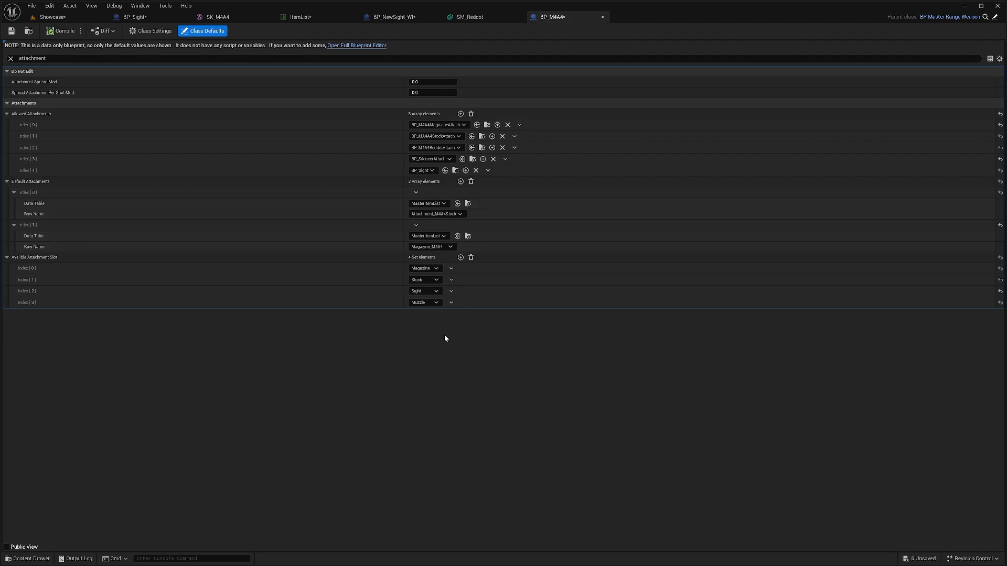
left_click(137, 18)
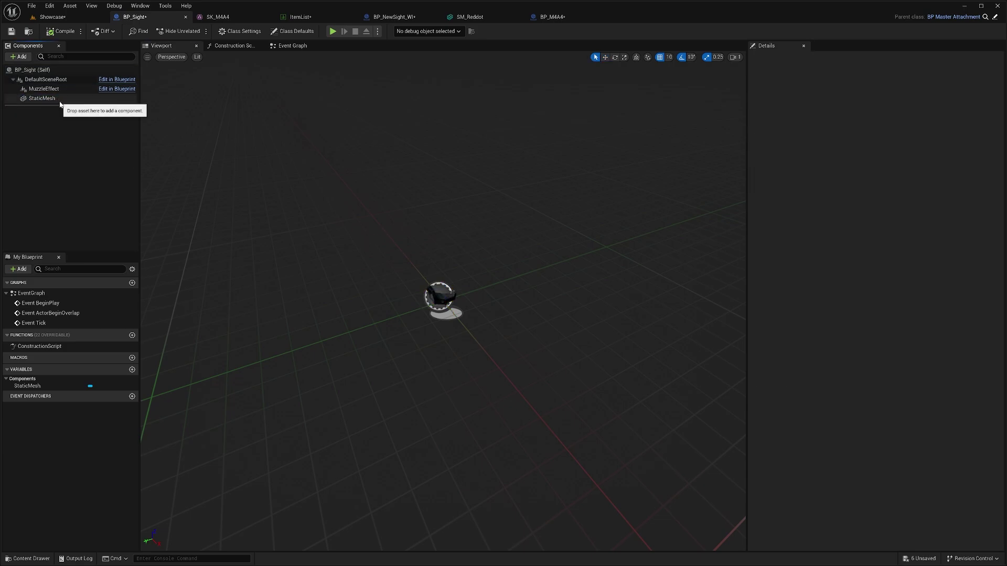
- Set the Collision Presets of BP_Sight's StaticMesh component to NoCollision, then return to Showcase
left_click(41, 100)
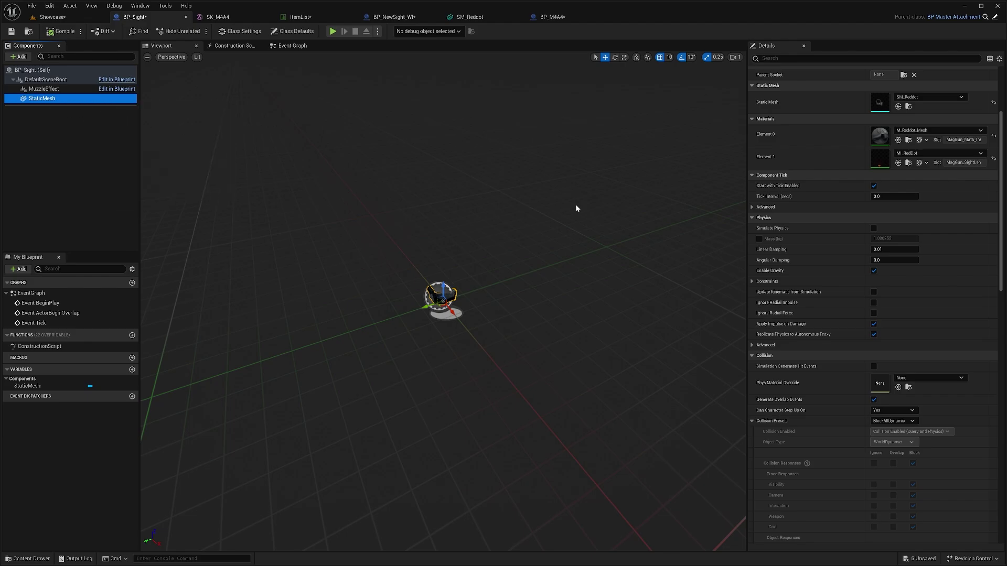
scroll(814, 240, "down", 3)
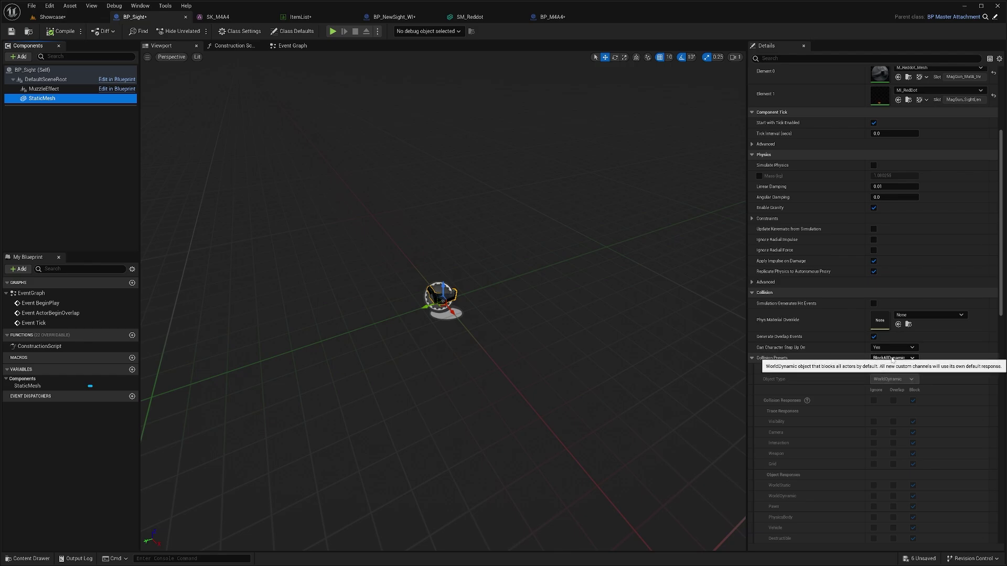
left_click(894, 357)
left_click(886, 382)
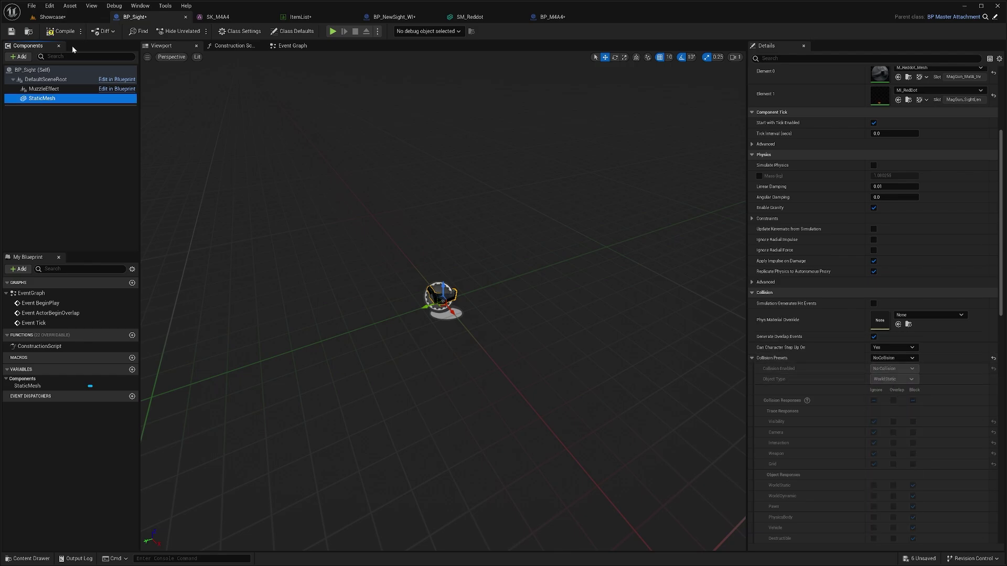
left_click(52, 16)
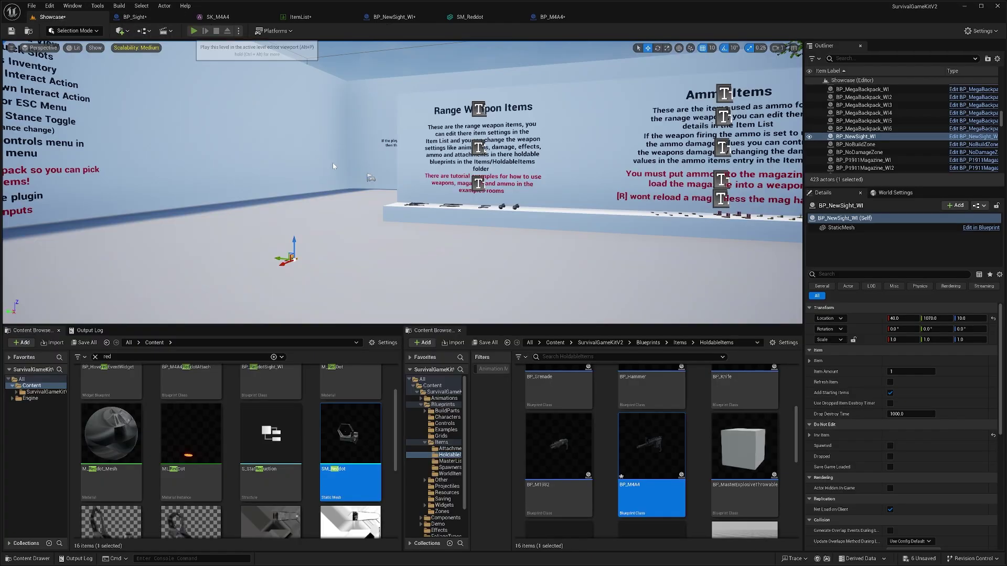
- Start play, then pick up and equip the M4A4, grab a backpack, and collect the Reddot Sight
key("alt+p")
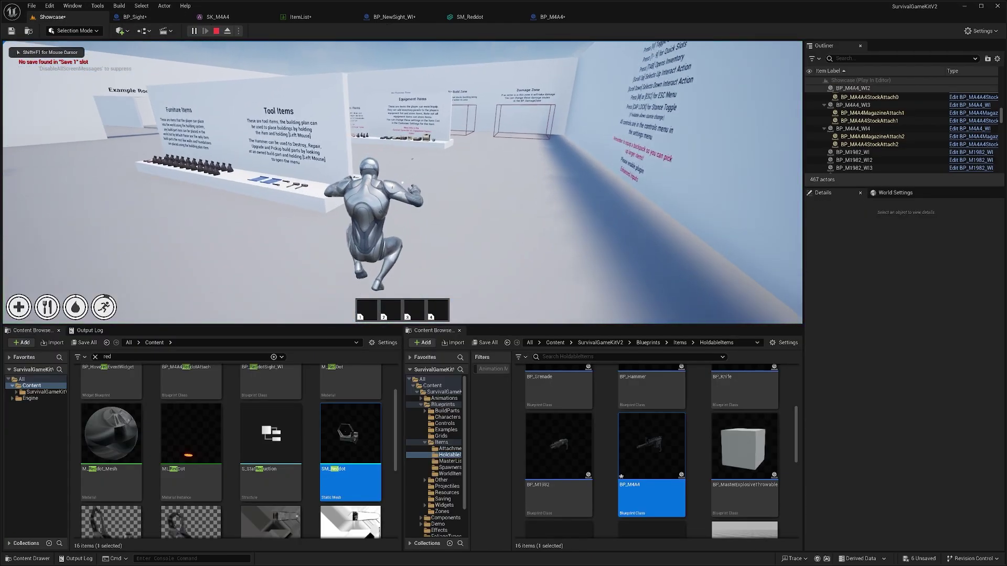
key("w")
key("e")
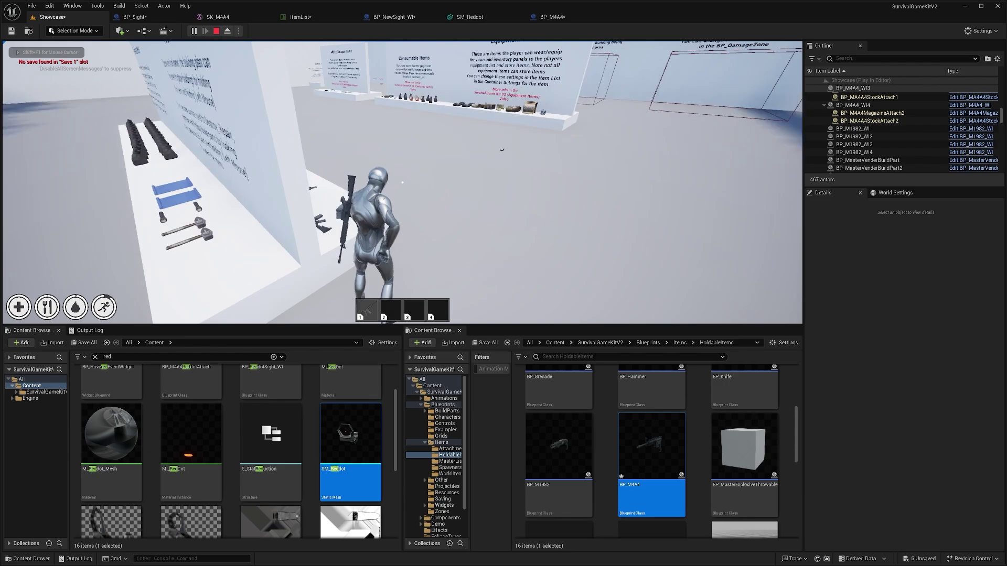
key("w")
key("1")
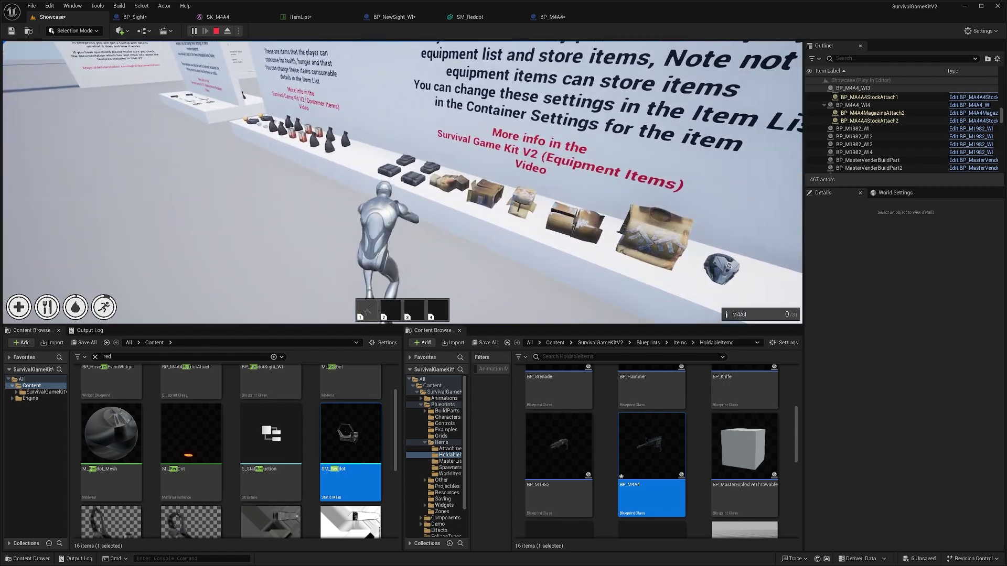
key("w")
key("e")
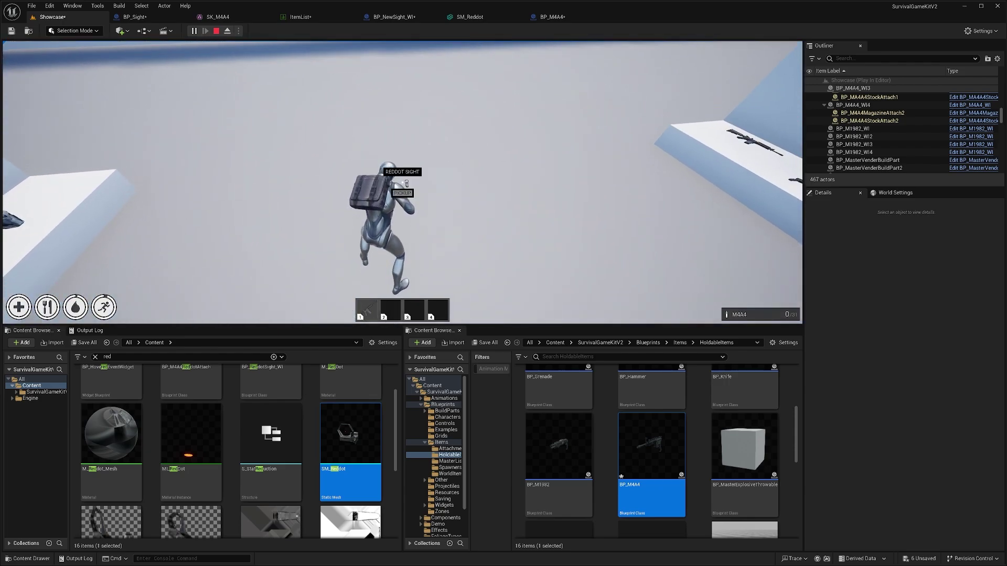
key("e")
- Attach the Reddot Sight to the M4A4 in inventory, then release the mouse and view SK_M4A4
key("Tab")
left_click_drag(353, 133, 53, 231)
key("Tab")
key("s")
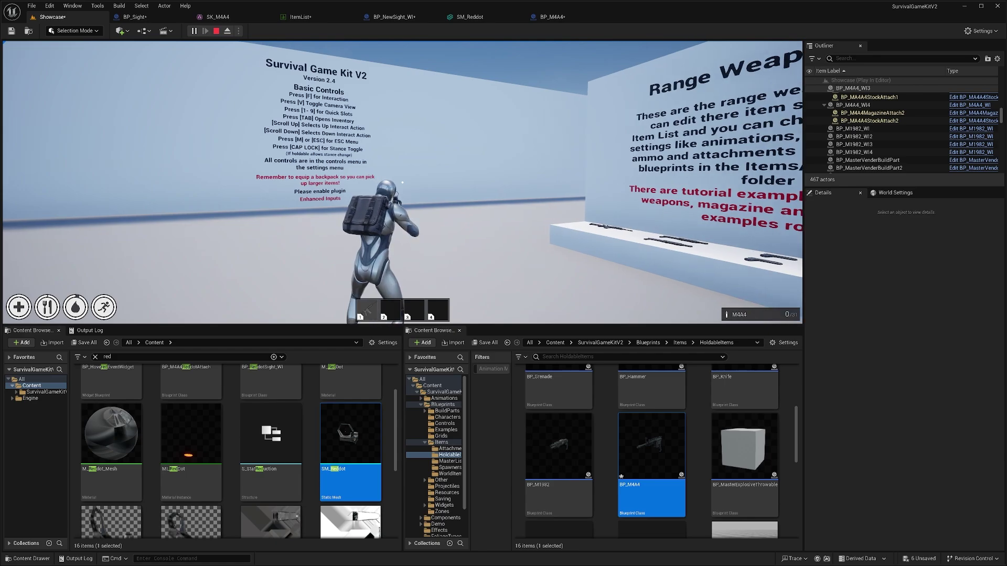
key("shift+F1")
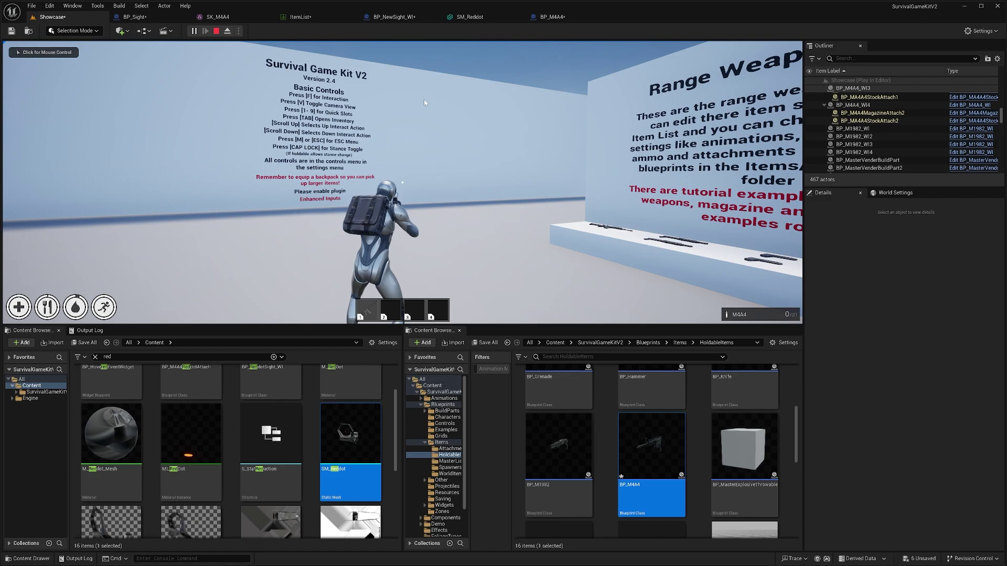
left_click(219, 17)
left_click_drag(427, 197, 220, 271, "alt")
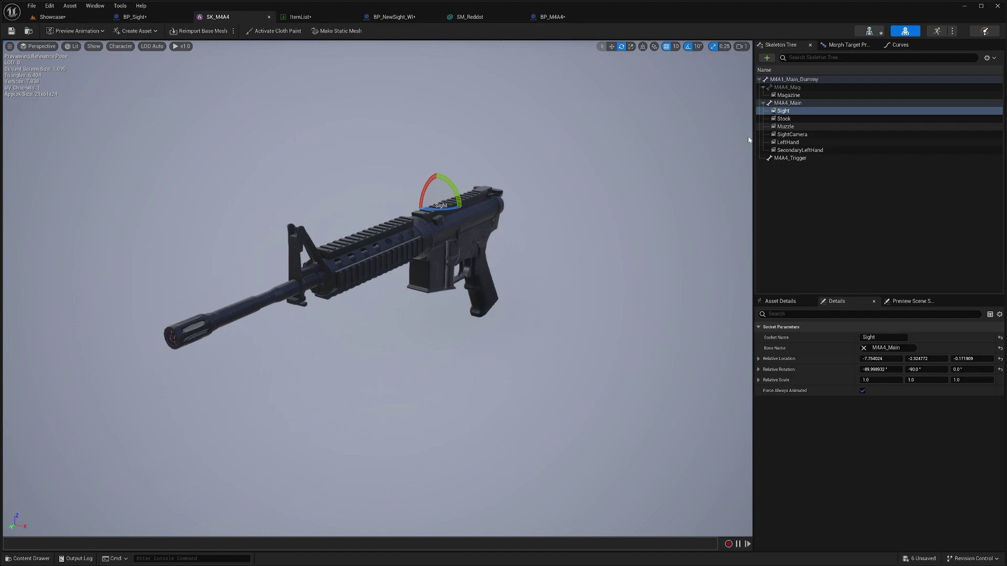
- Toggle the Sight socket gizmo between move and rotate, then bring up the BP_Sight blueprint
key("w")
key("e")
key("w")
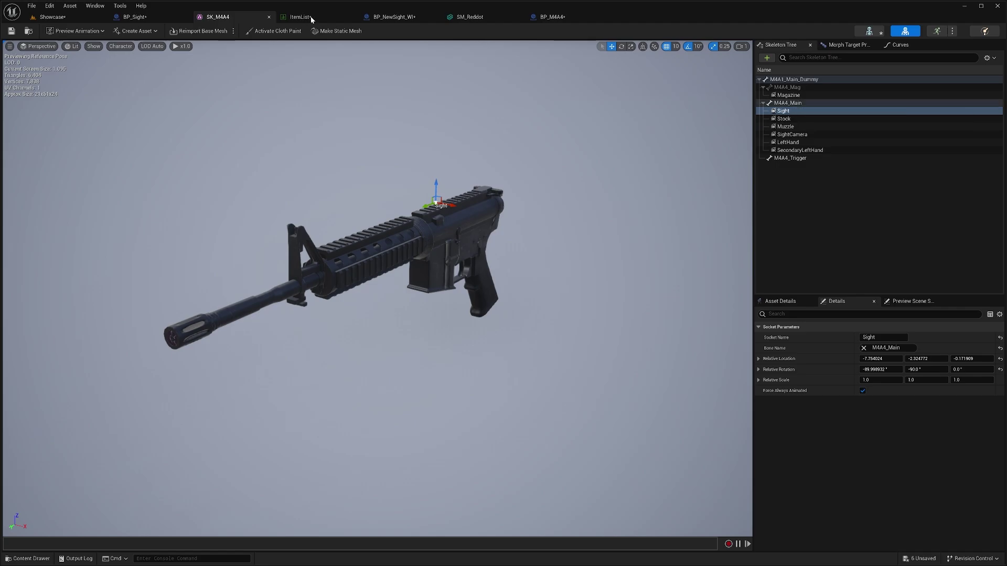
left_click(154, 17)
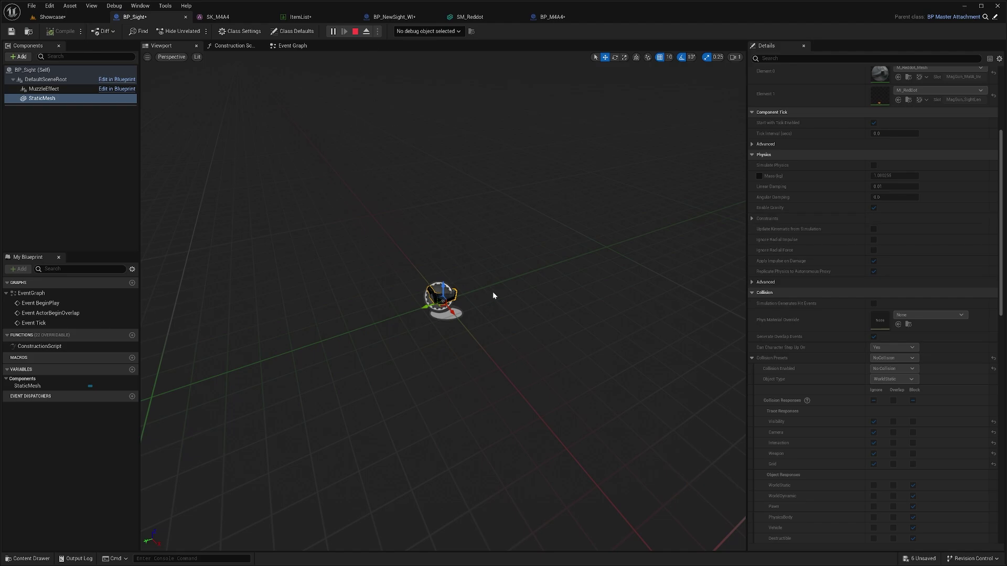
- In the running Showcase game, switch to first person, walk forward, and aim down the red-dot sight
left_click(53, 16)
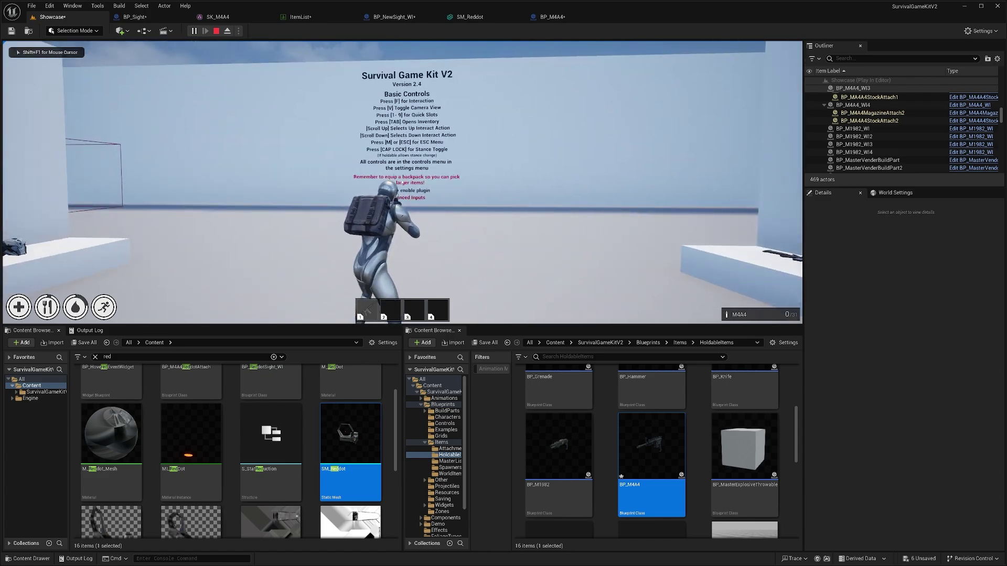
key("1")
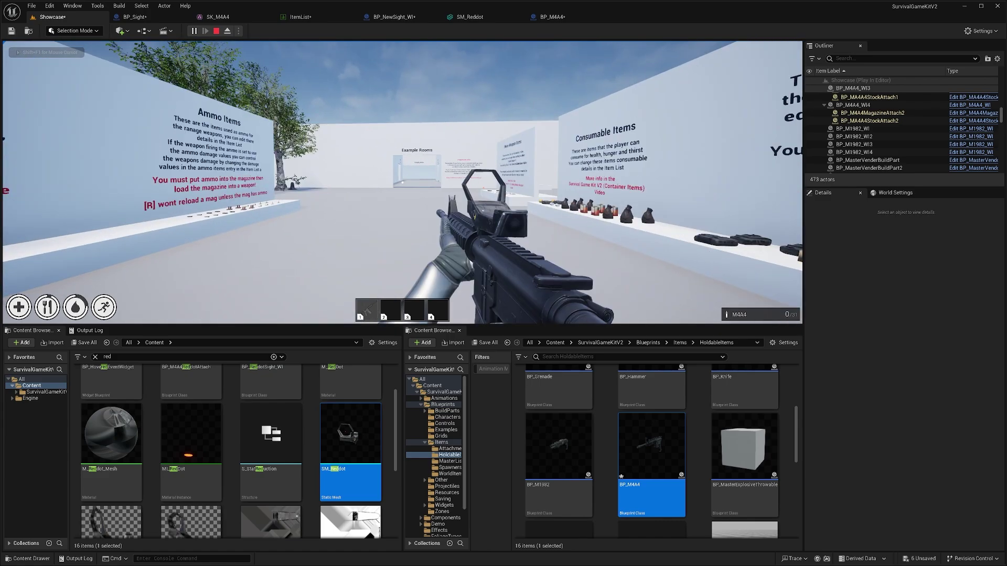
key("w")
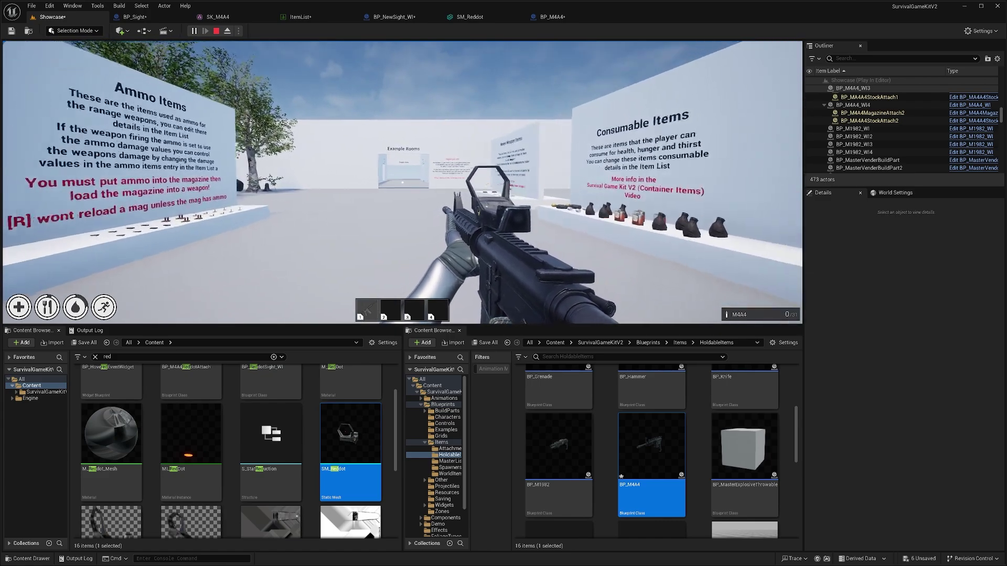
right_click(402, 182)
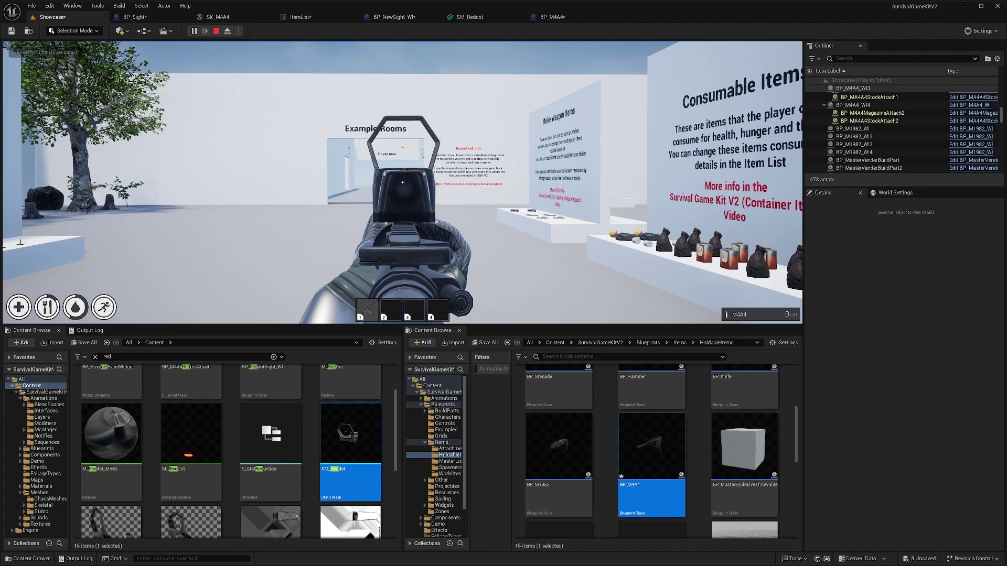
- Release the game's mouse and open SK_Mannequin from SurvivalGameKitV2 > Meshes > Skeletal
key("shift+F1")
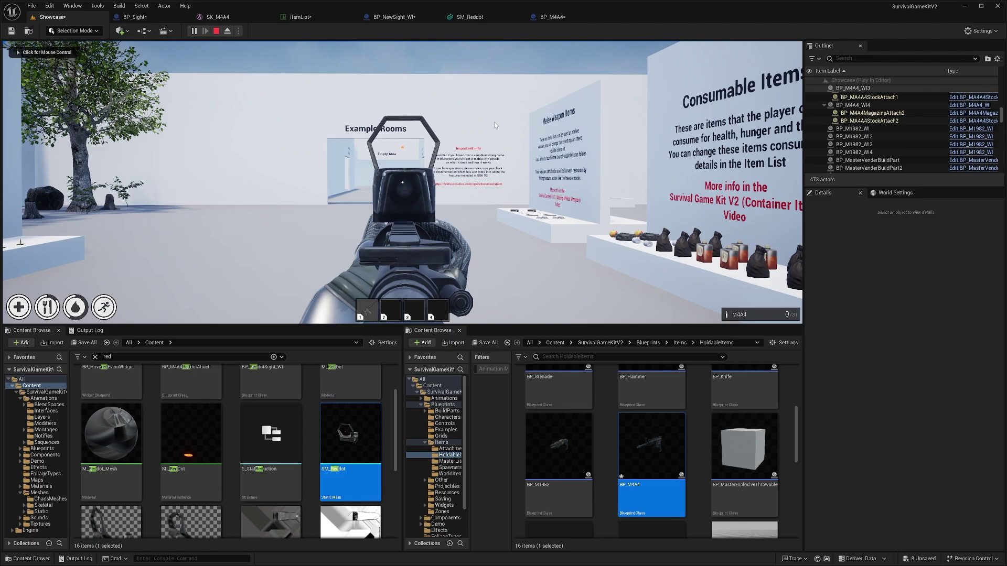
left_click(95, 356)
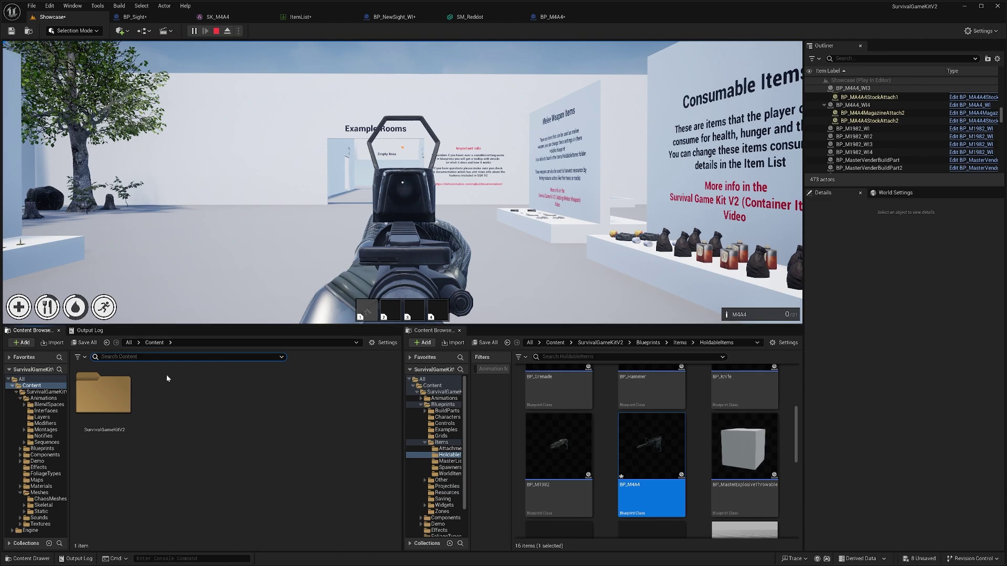
double_click(103, 394)
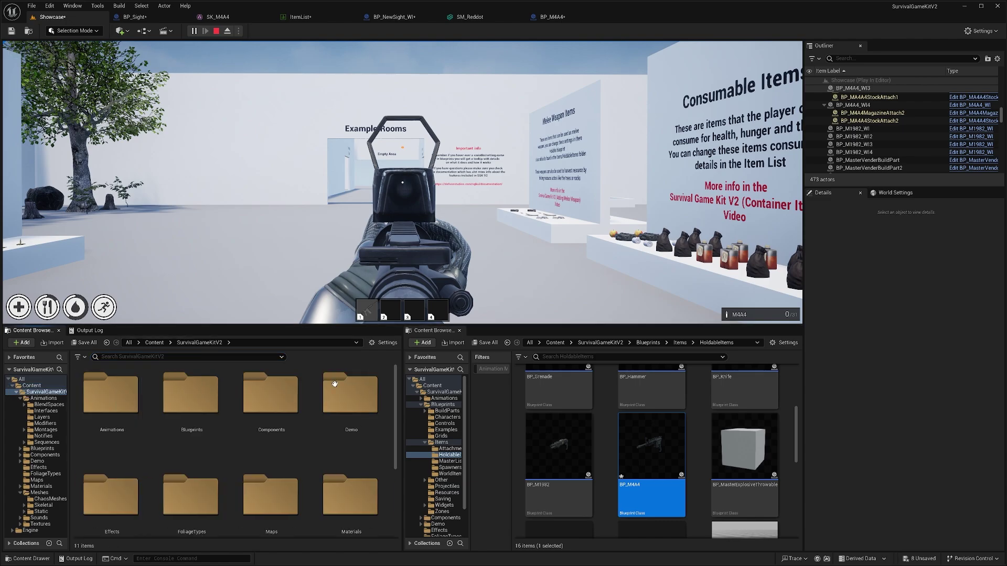
scroll(316, 452, "down", 3)
double_click(112, 479)
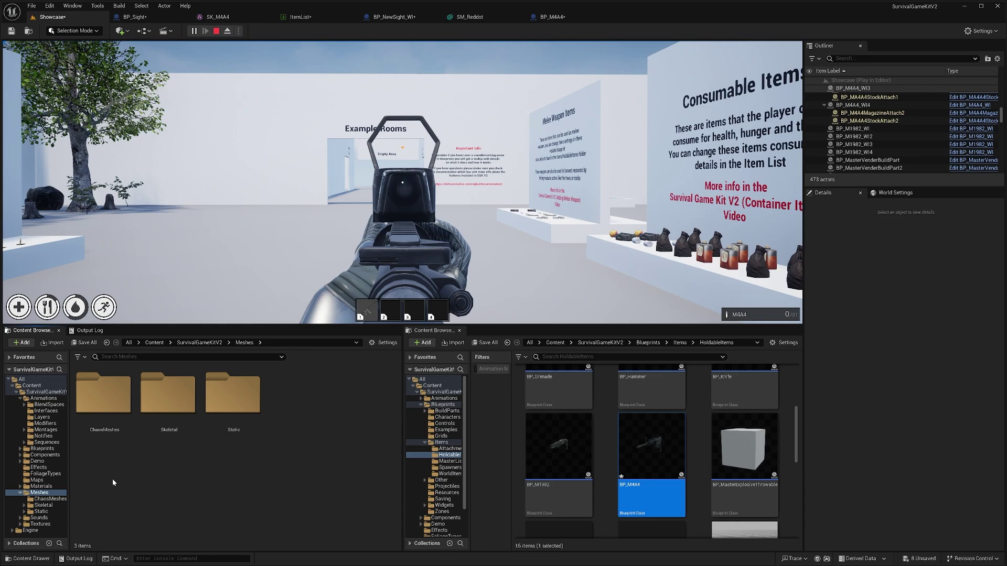
double_click(166, 402)
scroll(314, 432, "down", 5)
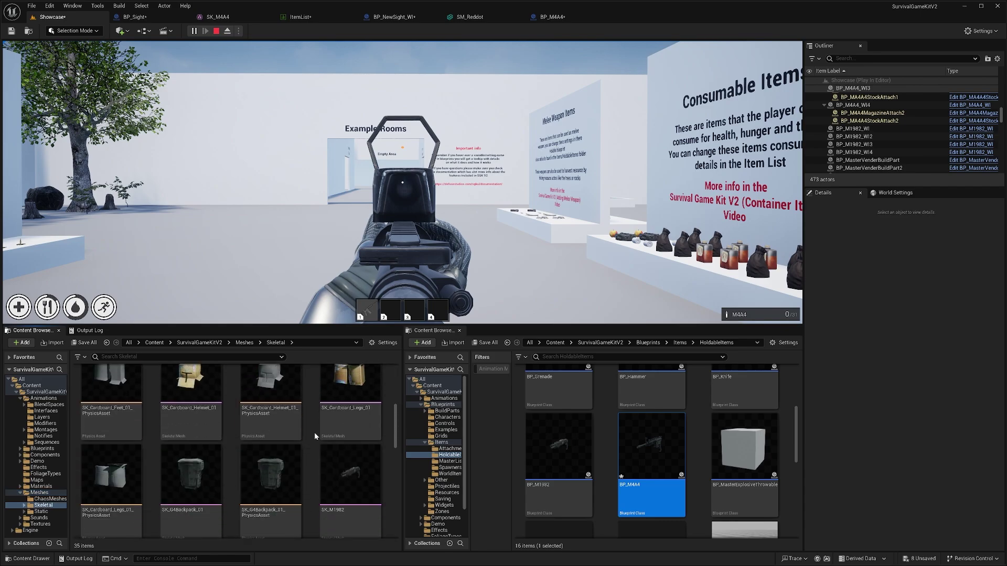
scroll(314, 432, "down", 1)
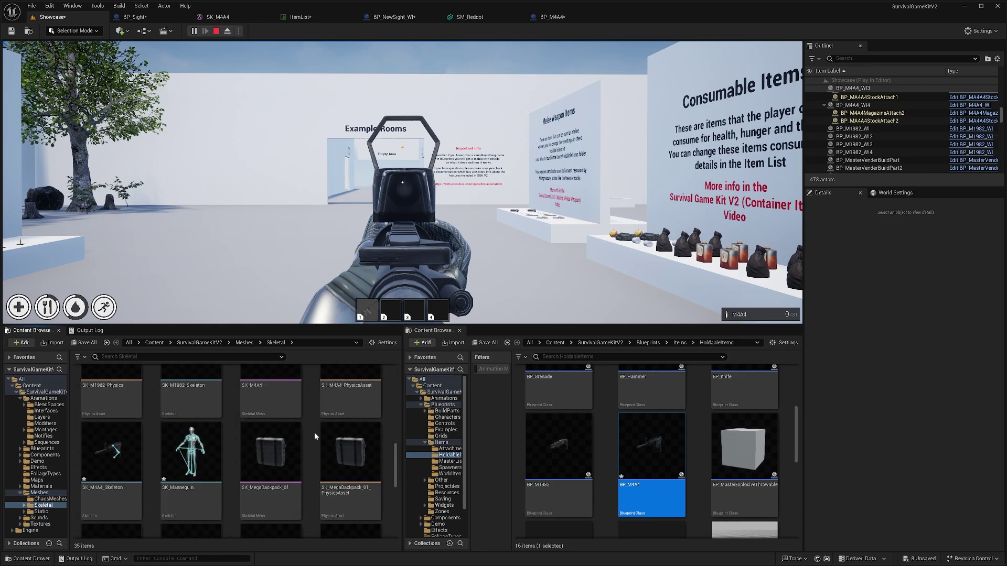
double_click(192, 450)
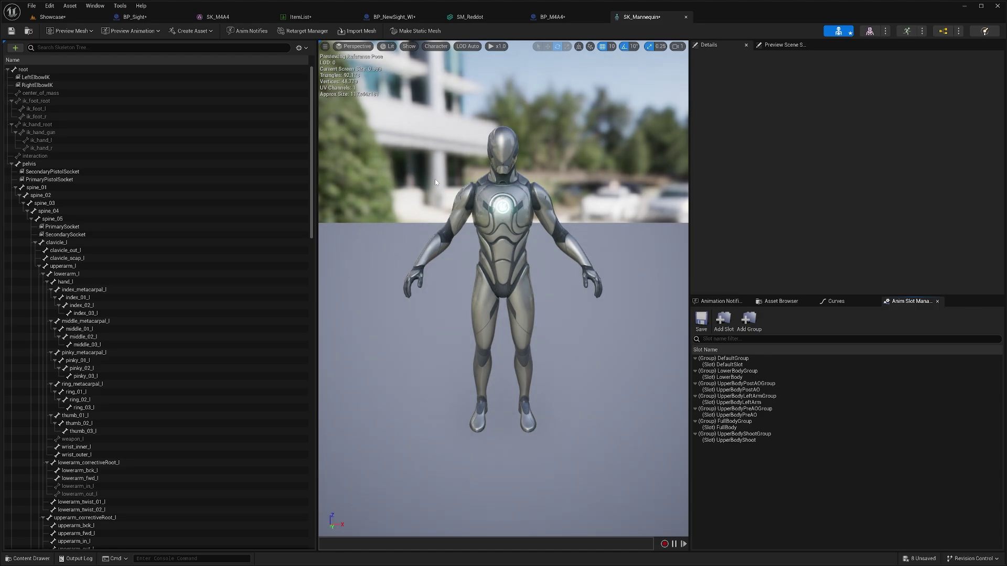
- Search 'hand', select the RightHandIK socket, and float the skeleton editor as an enlarged window
left_click(60, 47)
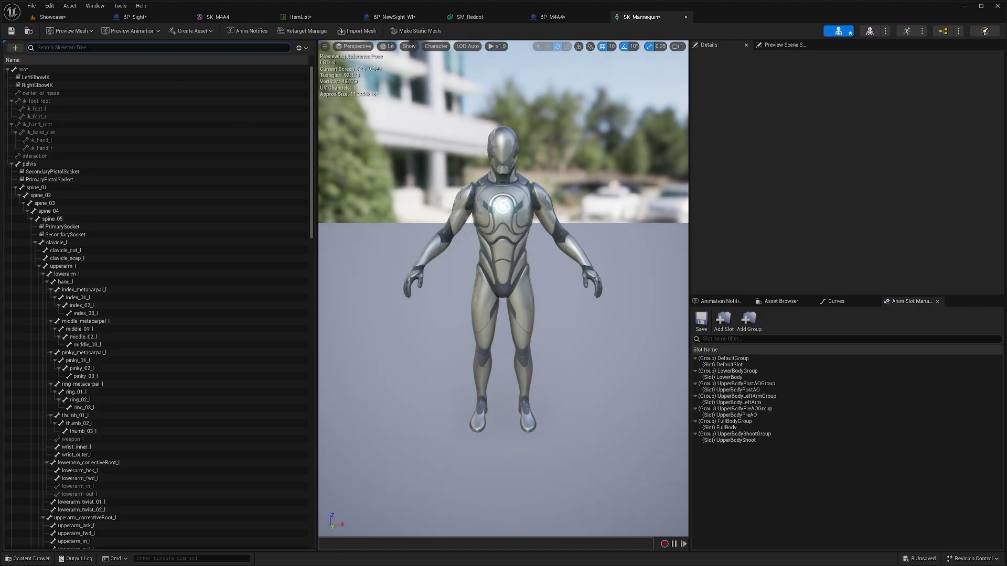
type("hand")
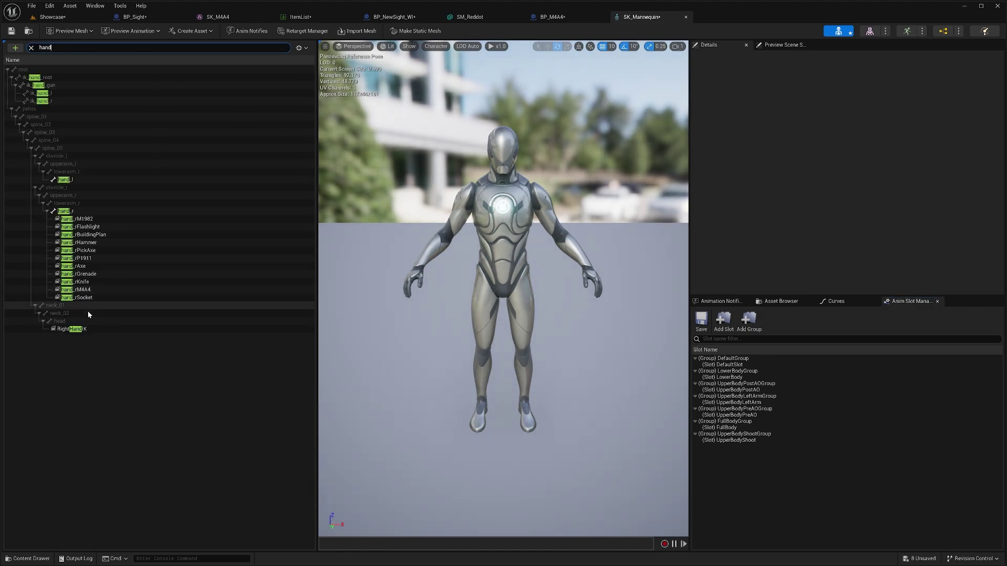
left_click(76, 328)
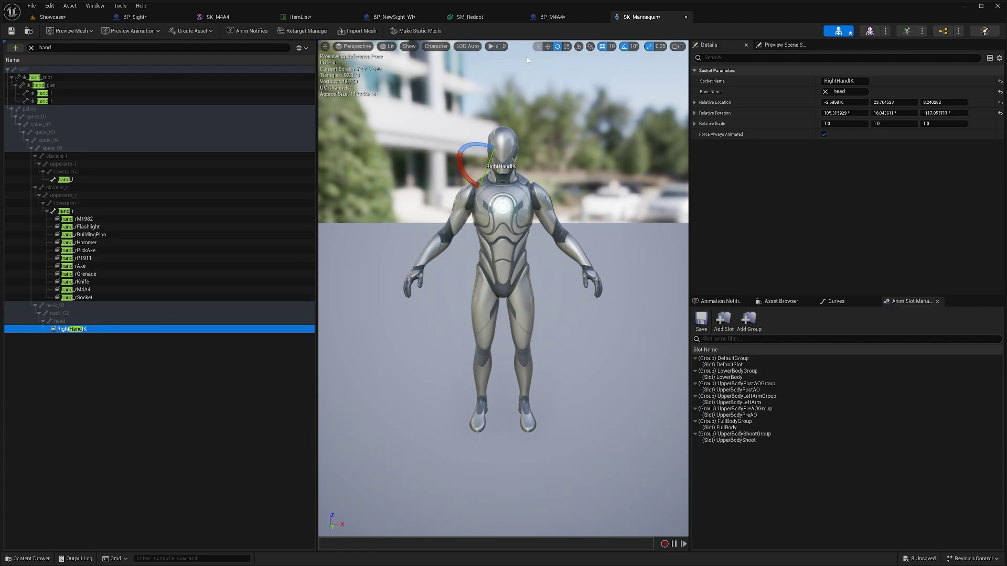
left_click_drag(648, 23, 33, 272)
left_click_drag(332, 458, 429, 547)
left_click_drag(245, 273, 236, 273)
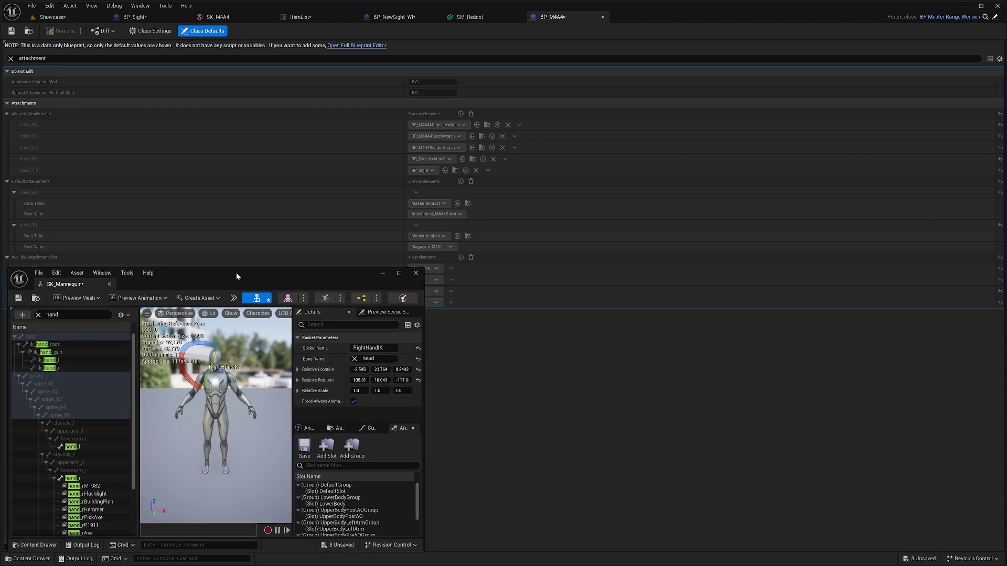
- Open ABP_M4A4AnimLayers from Animations > Layers and dock it in the main window
left_click(74, 19)
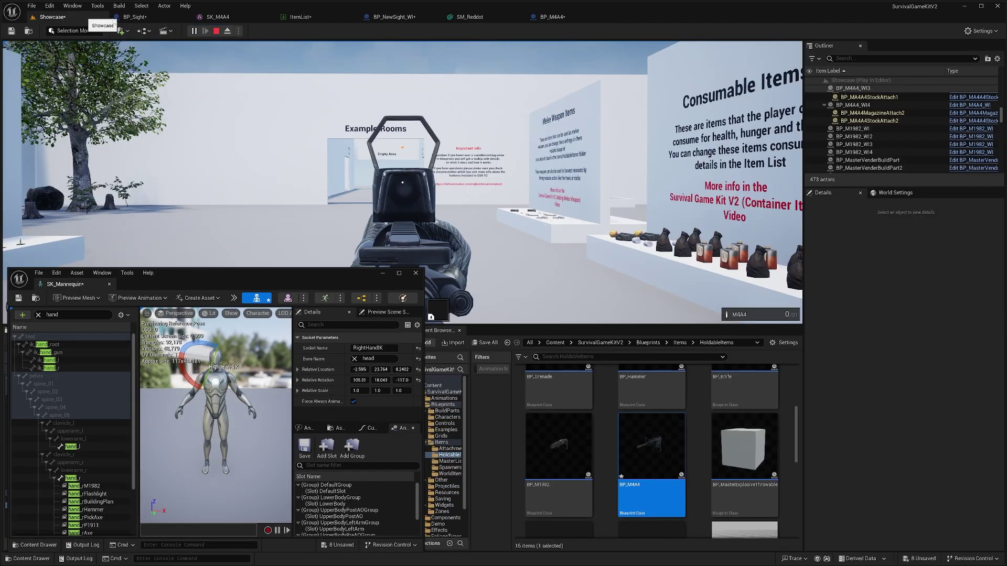
left_click(601, 343)
scroll(602, 417, "up", 1)
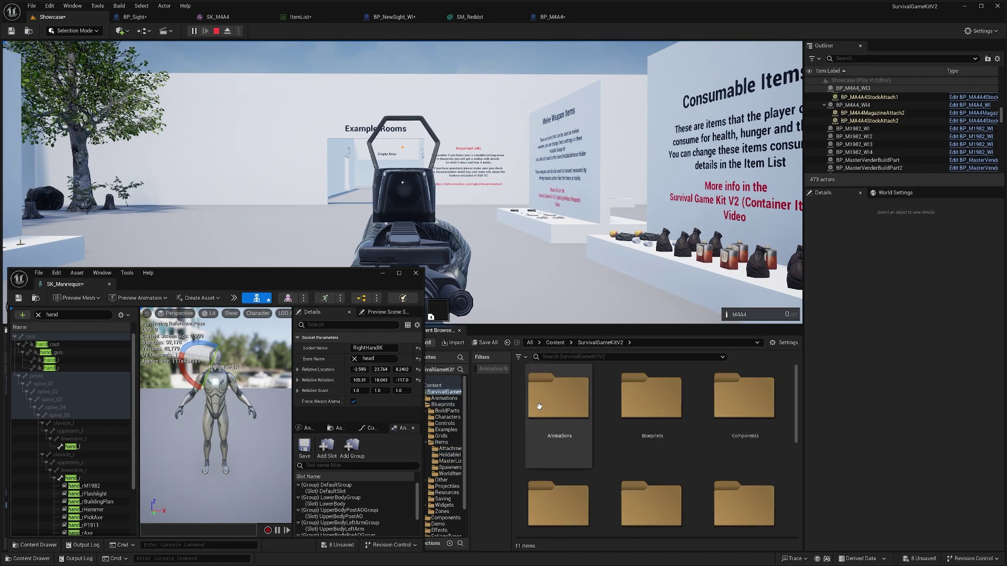
double_click(539, 406)
double_click(740, 401)
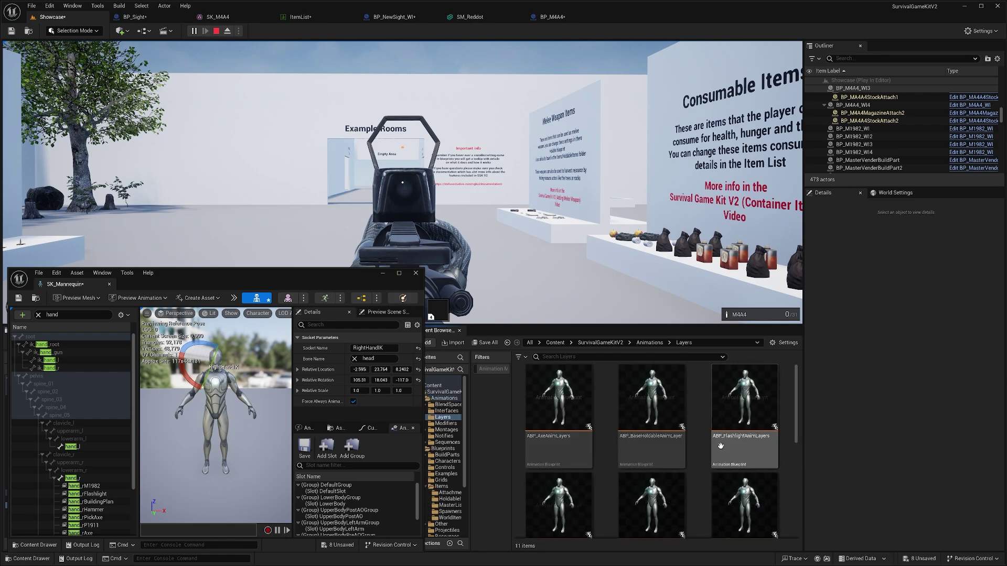
scroll(698, 415, "down", 3)
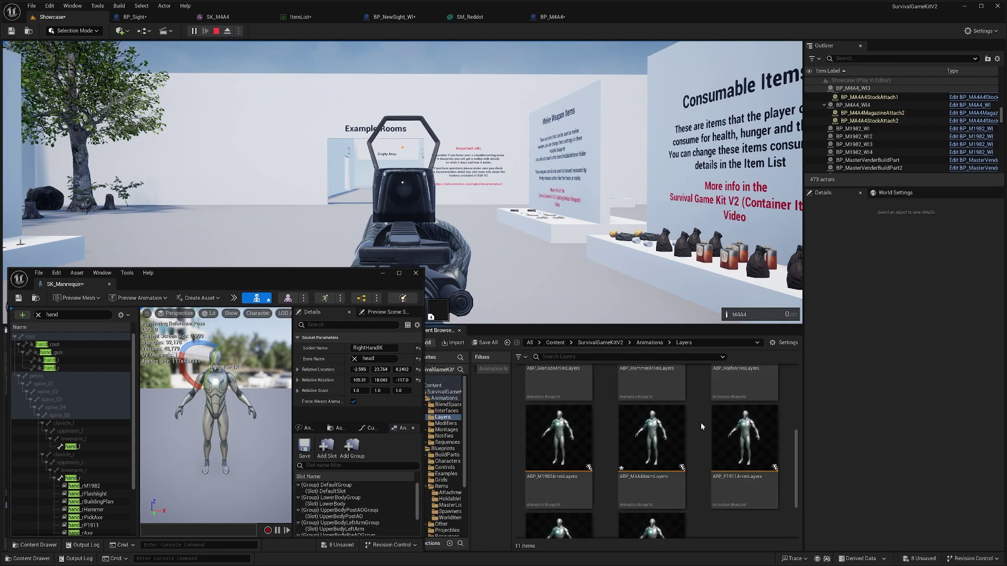
left_click(653, 422)
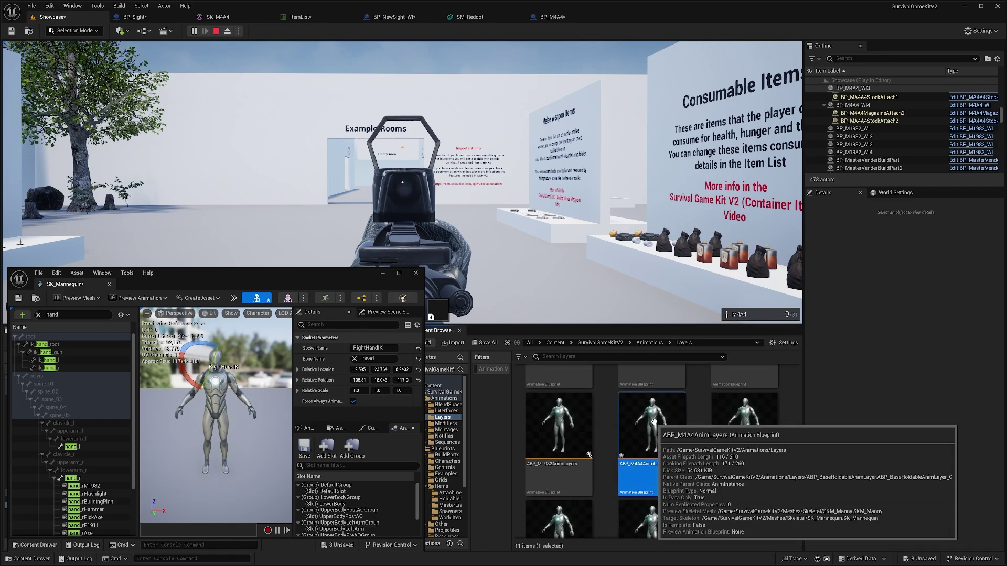
double_click(654, 422)
left_click_drag(162, 287, 618, 18)
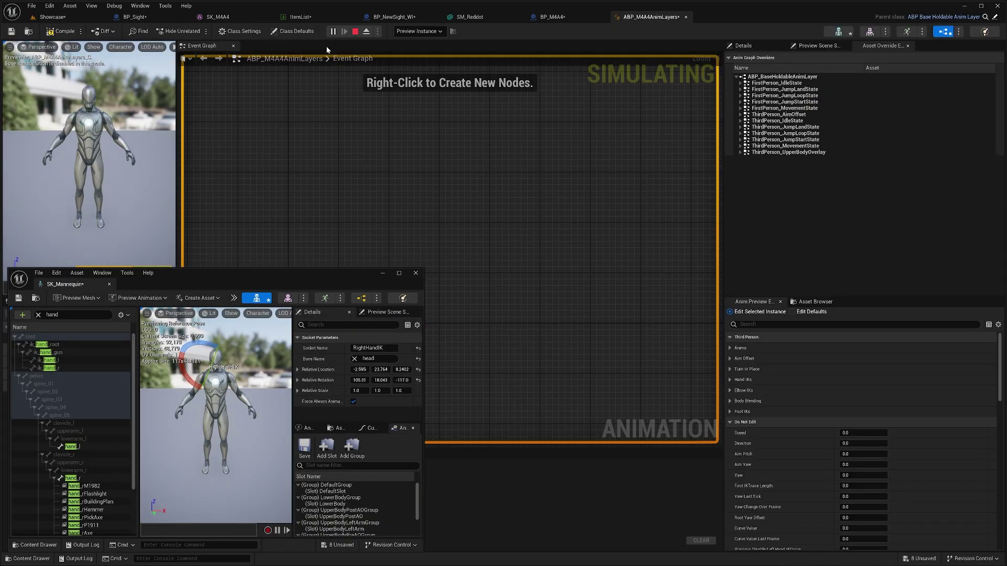
- In its class defaults, expand Hand IKs > First Person Aimed Right Hand IK
left_click(293, 32)
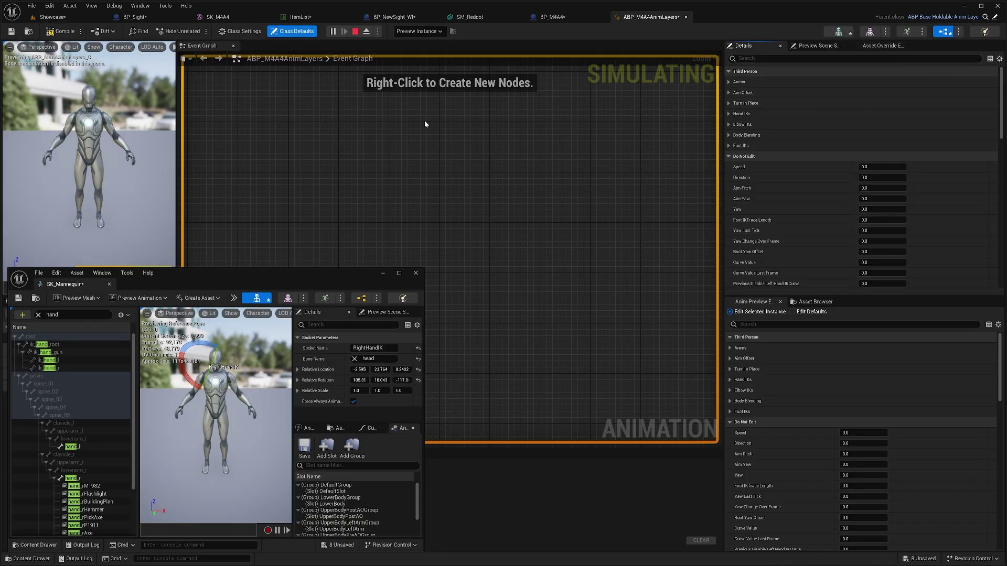
left_click(52, 17)
left_click(650, 16)
left_click_drag(1000, 97, 997, 250)
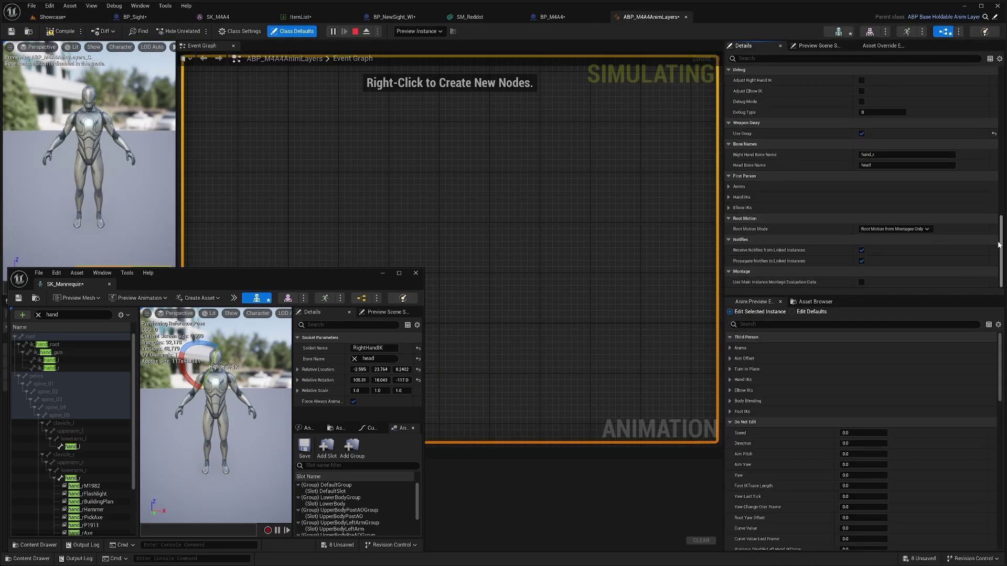
left_click(730, 198)
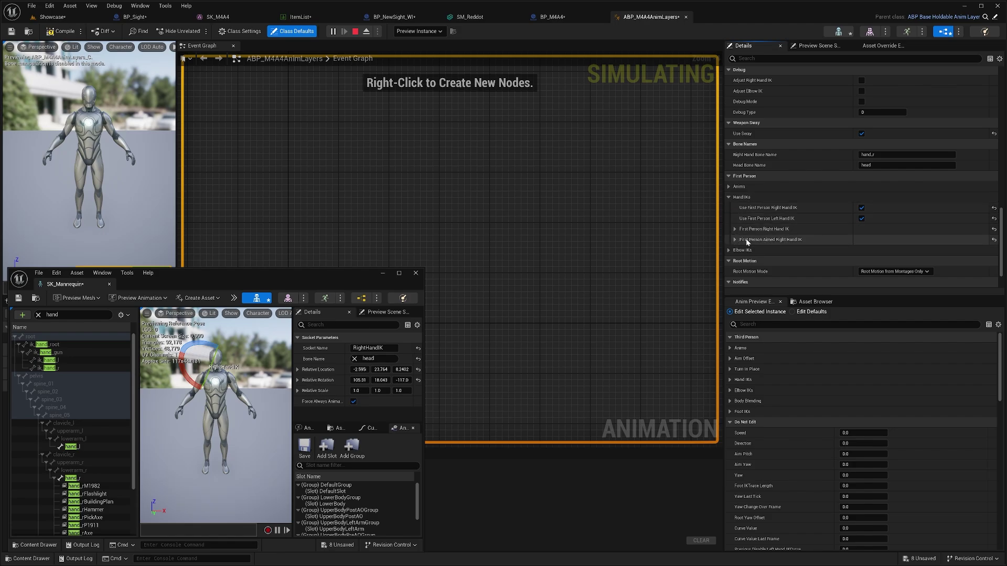
left_click(735, 240)
scroll(763, 228, "down", 1)
- Copy the aimed right-hand IK location into the RightHandIK socket (-1.888, 23.764, -9.544)
right_click(756, 213)
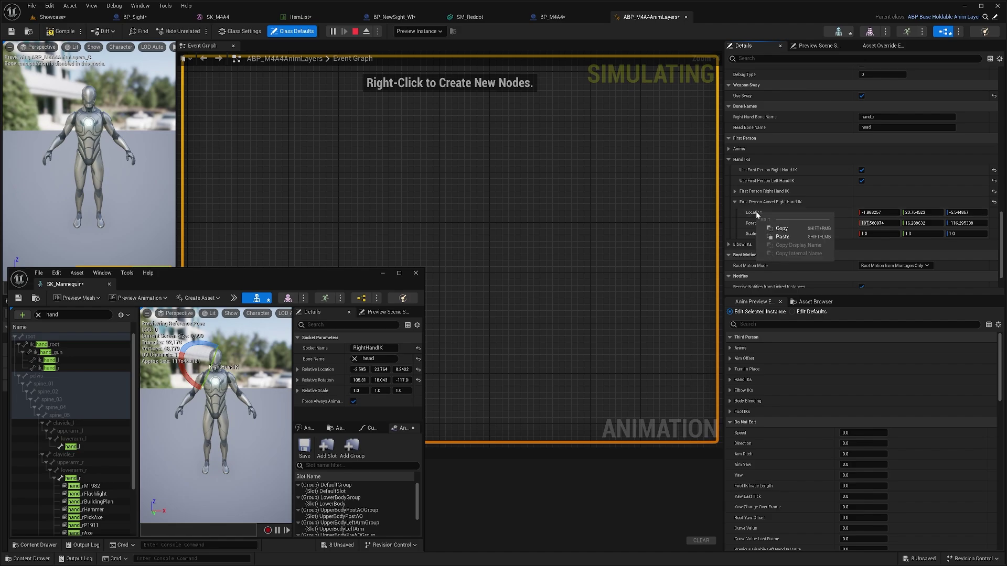
left_click(779, 228)
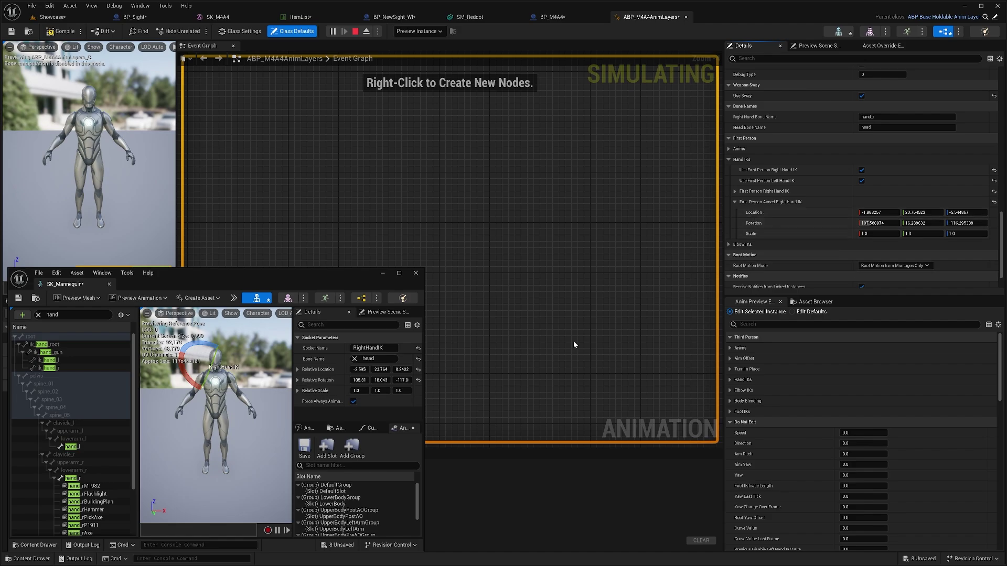
right_click(320, 369)
left_click(346, 420)
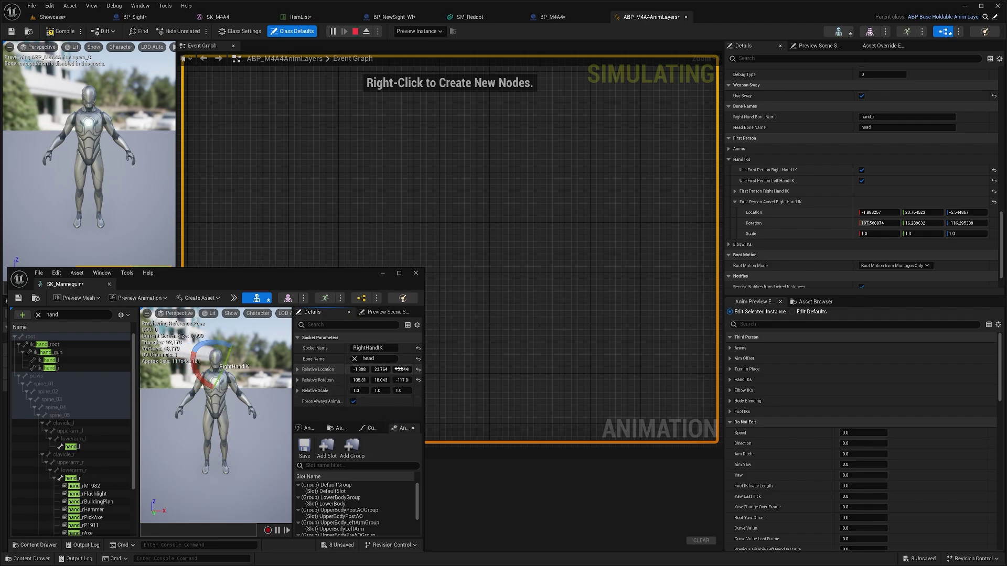
- Copy the aimed right-hand IK rotation and paste it into the socket's Relative Rotation
right_click(757, 226)
left_click(776, 254)
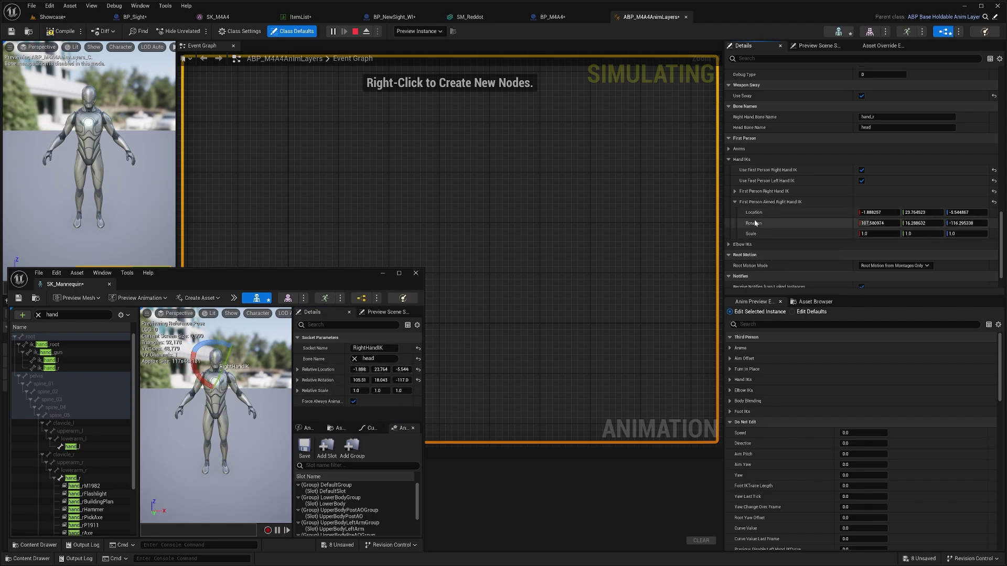
right_click(331, 384)
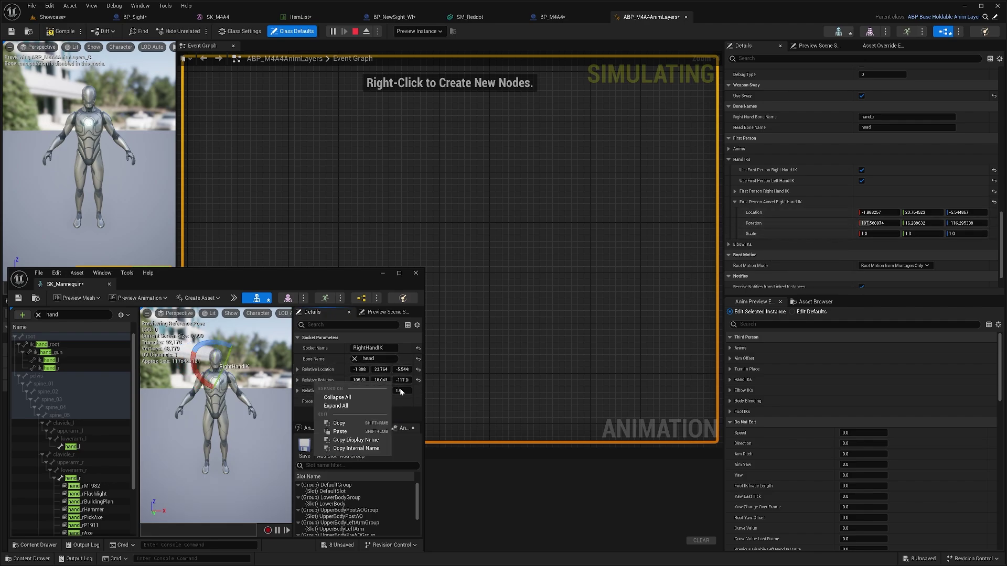
left_click(338, 431)
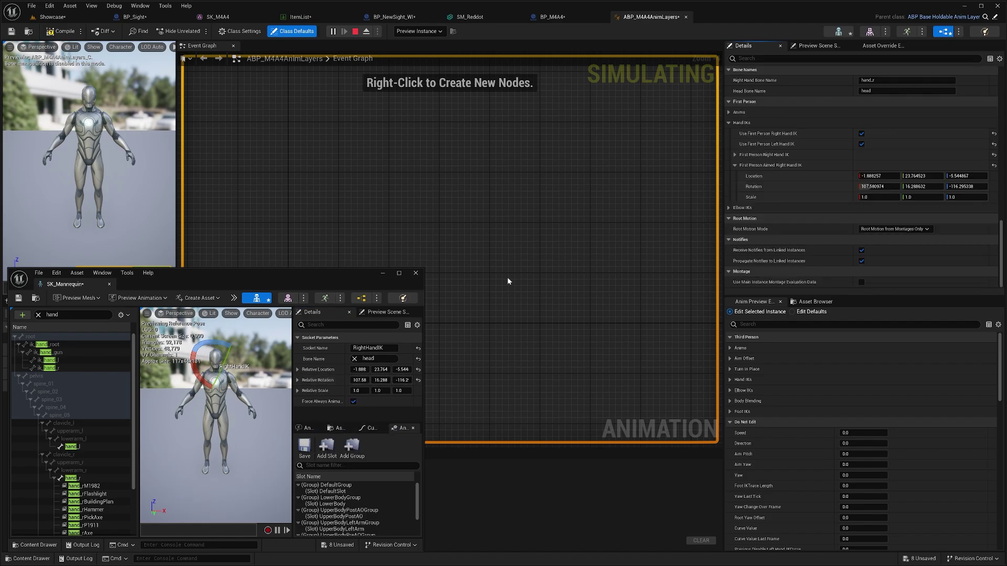
scroll(830, 169, "up", 4)
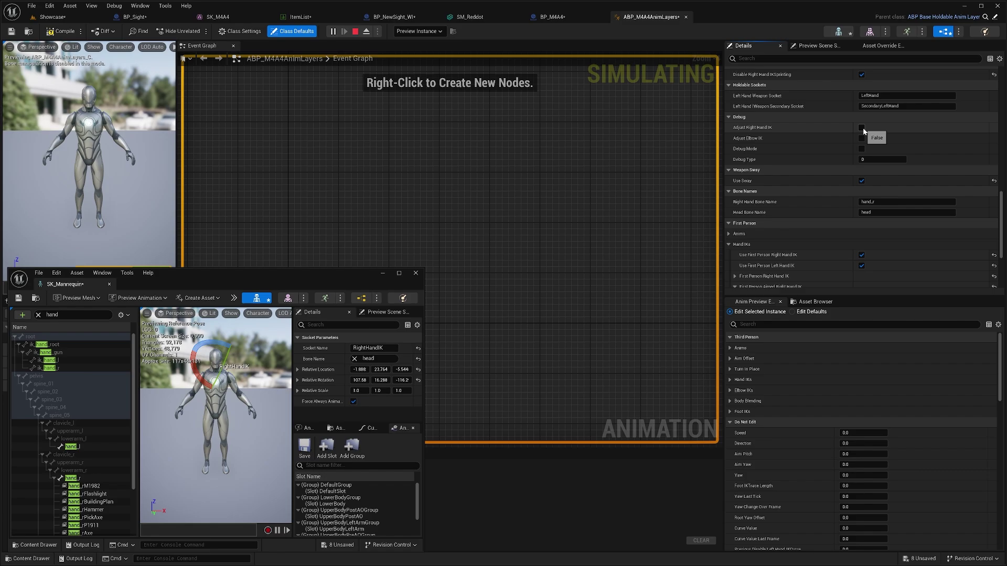
- Frame the mannequin's right hand in a widened editor, using world-space transforms and the move gizmo
left_click(52, 17)
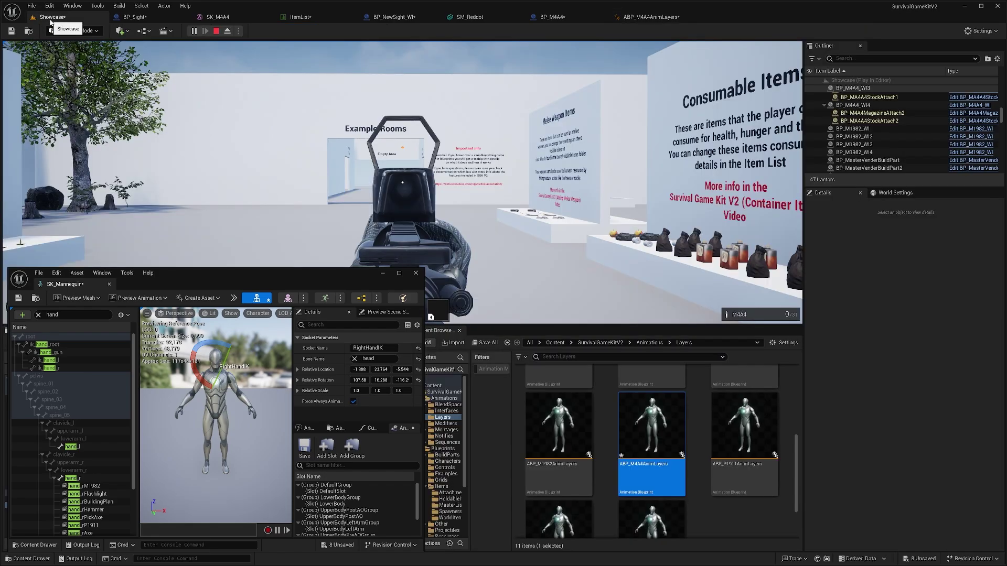
left_click_drag(248, 320, 405, 376)
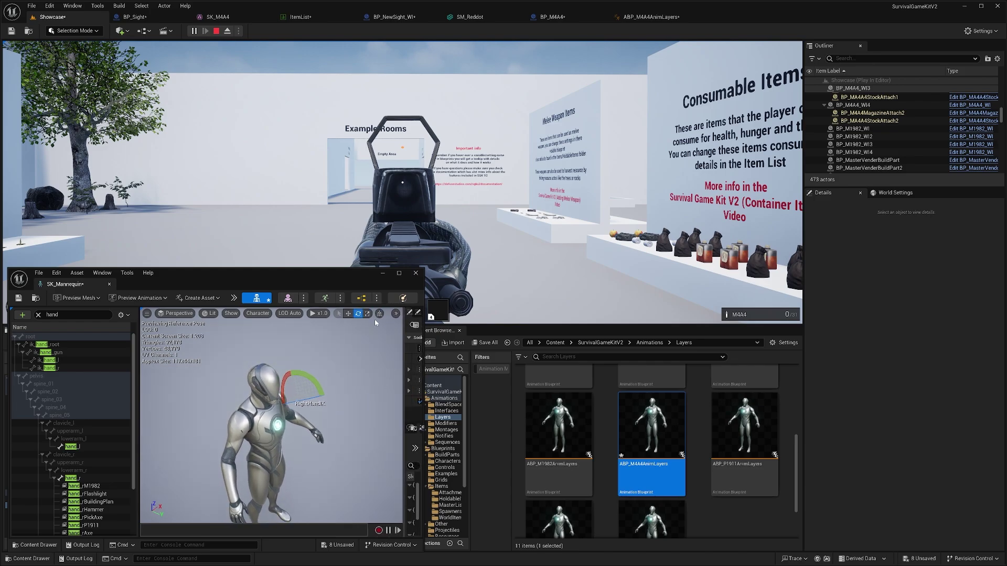
left_click_drag(320, 367, 282, 349)
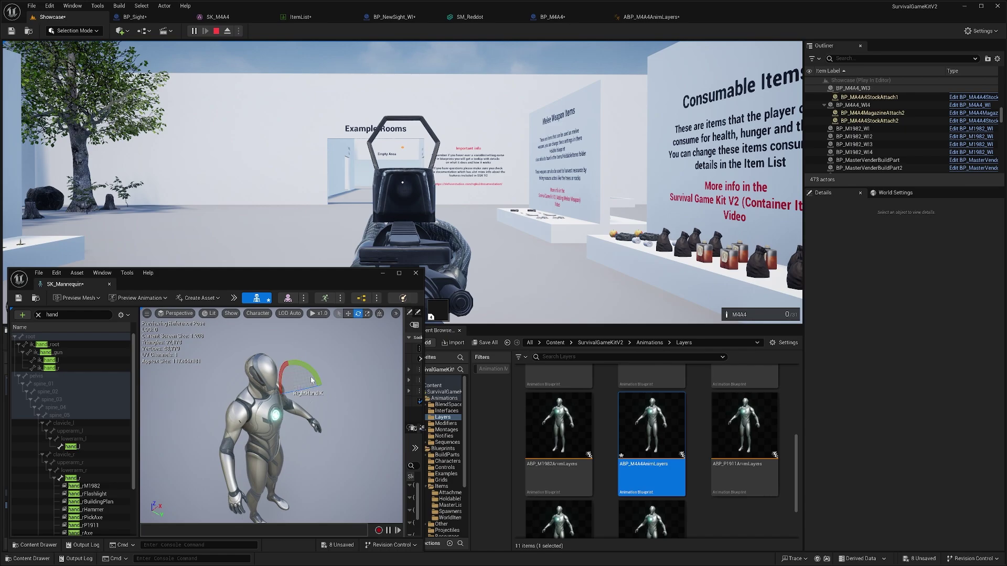
left_click(379, 313)
left_click_drag(362, 377, 281, 365)
key("w")
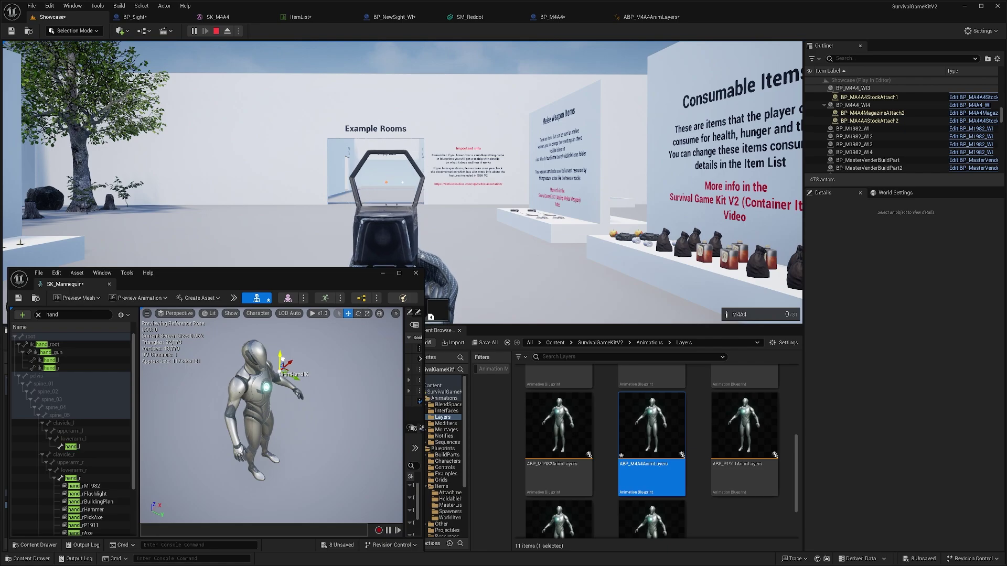
left_click_drag(352, 373, 362, 367)
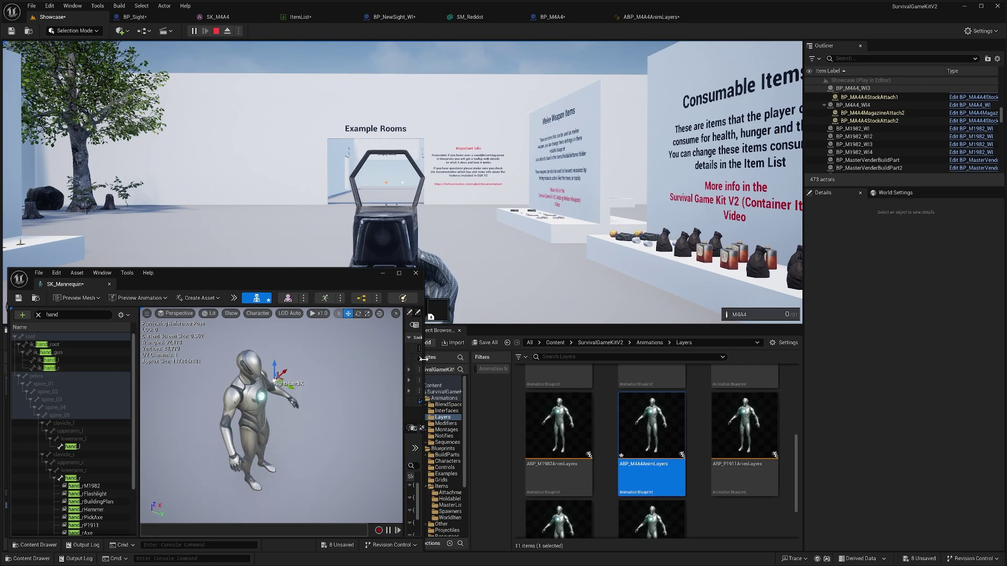
left_click_drag(425, 361, 558, 357)
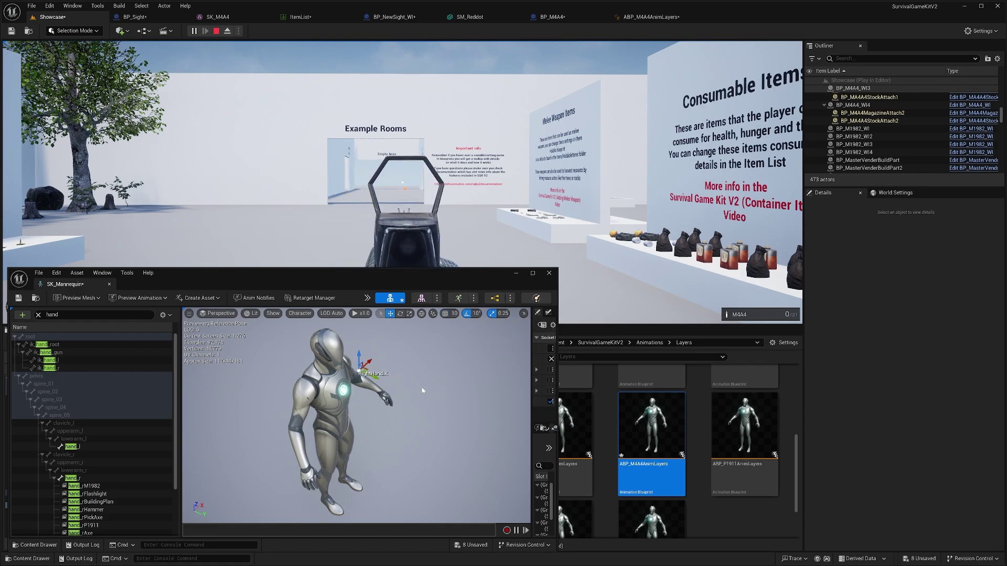
scroll(367, 378, "up", 5)
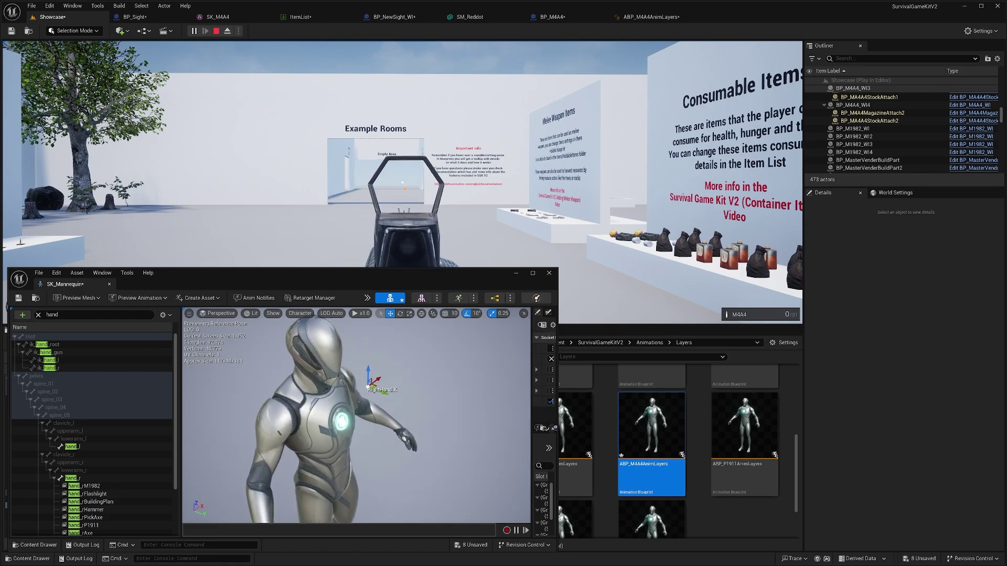
scroll(383, 399, "up", 5)
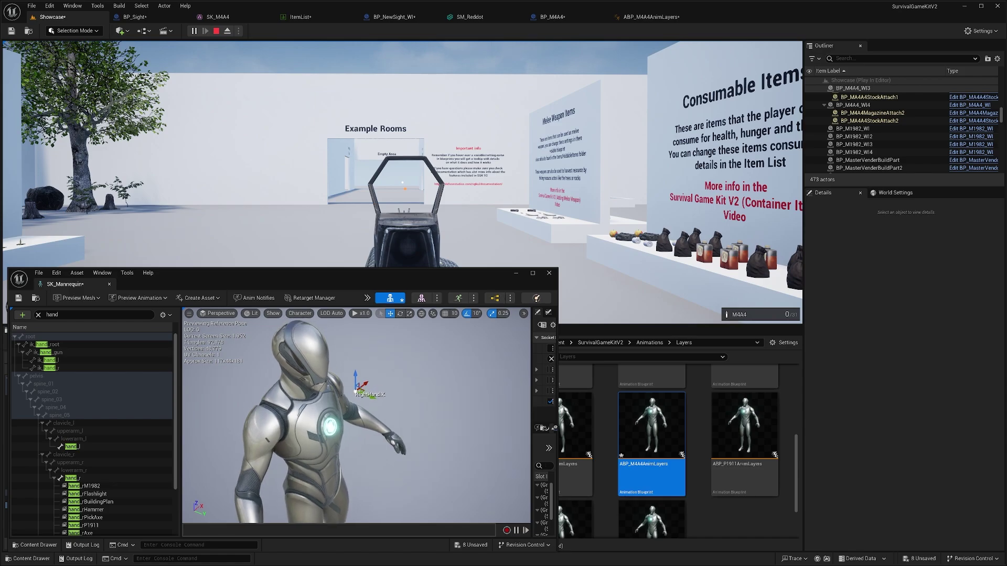
right_click_drag(426, 396, 426, 419)
left_click(523, 313)
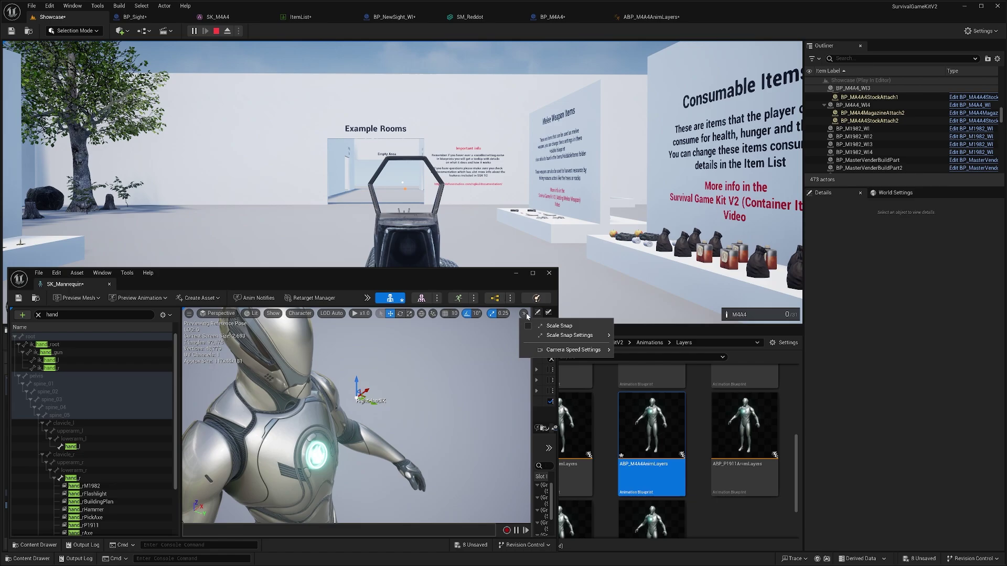
right_click_drag(514, 325, 396, 401)
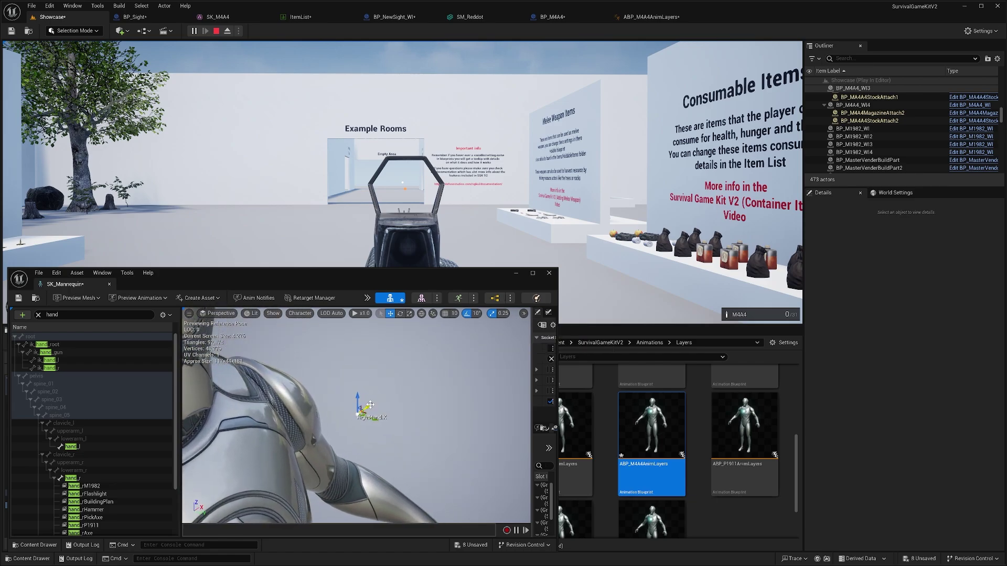
- Drag the RightHandIK socket to roughly -5.11, 23.76, -4.21, then switch to rotating it
mouse_move(370, 404)
left_mouse_down()
mouse_move(362, 385)
mouse_move(371, 395)
left_mouse_up()
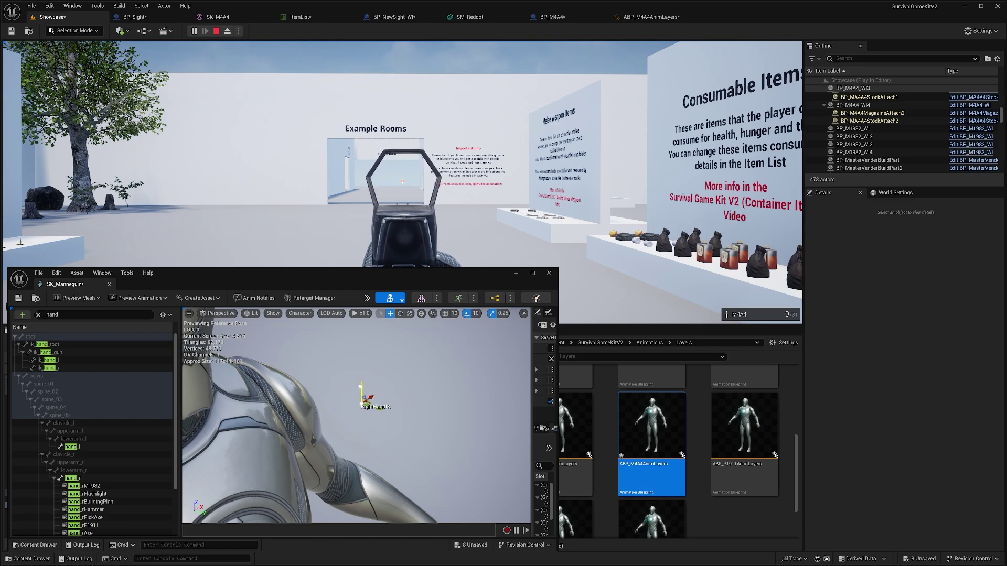
left_click_drag(359, 384, 361, 387)
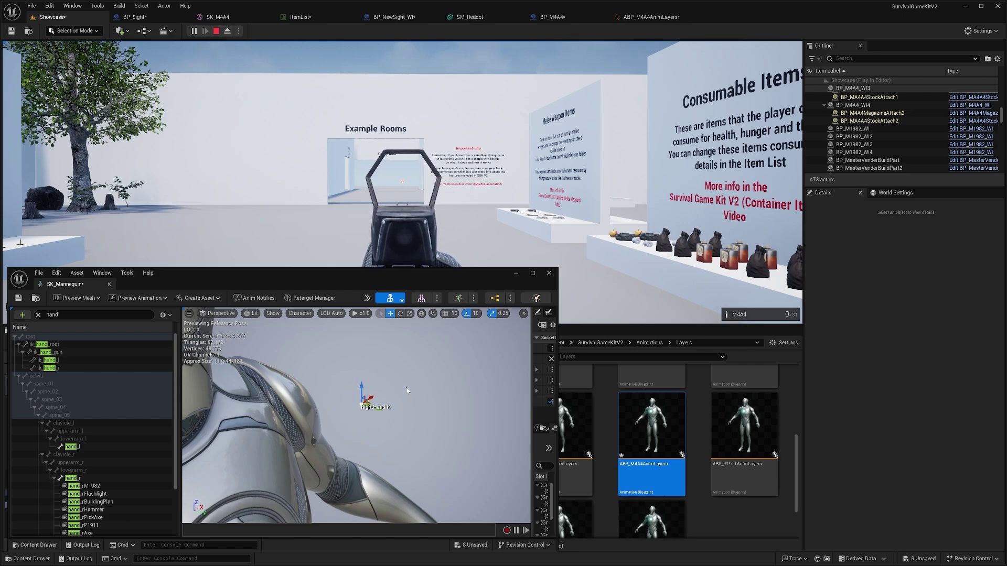
key("e")
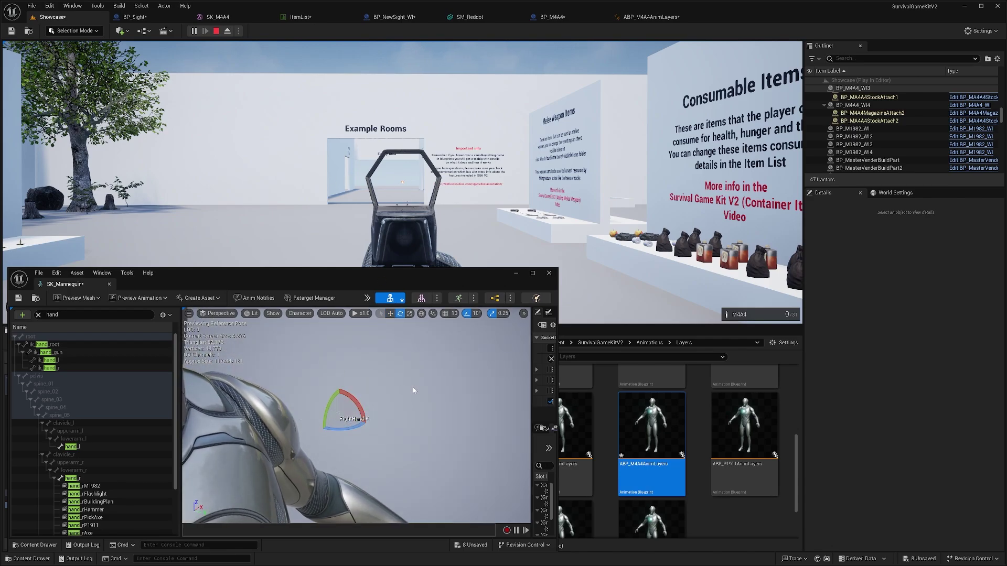
left_click_drag(413, 391, 393, 388)
left_click_drag(430, 346, 427, 350)
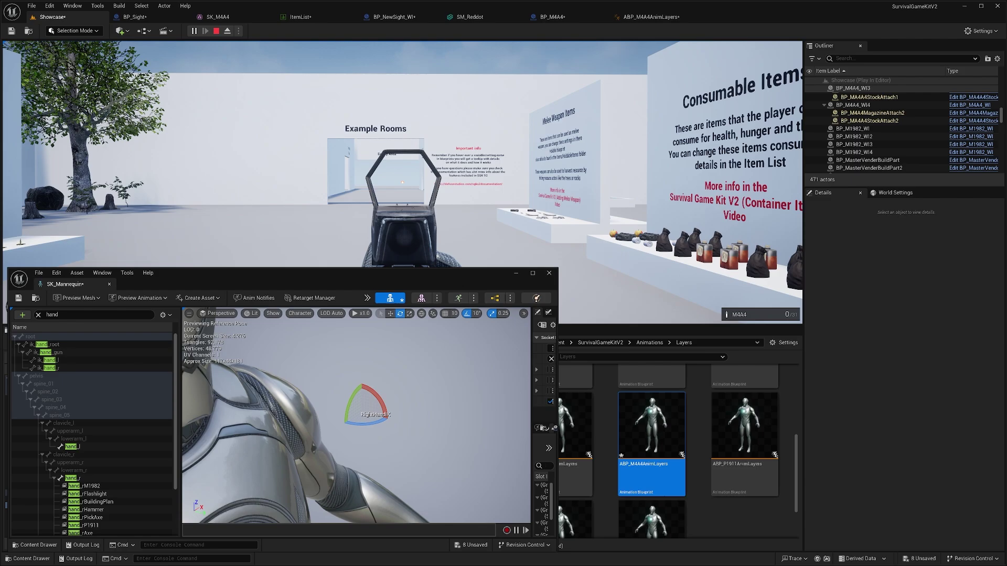
left_click_drag(532, 381, 398, 373)
- Copy the RightHandIK socket's location, then bring up BP_Sight's class defaults with the play session stopped
right_click(427, 371)
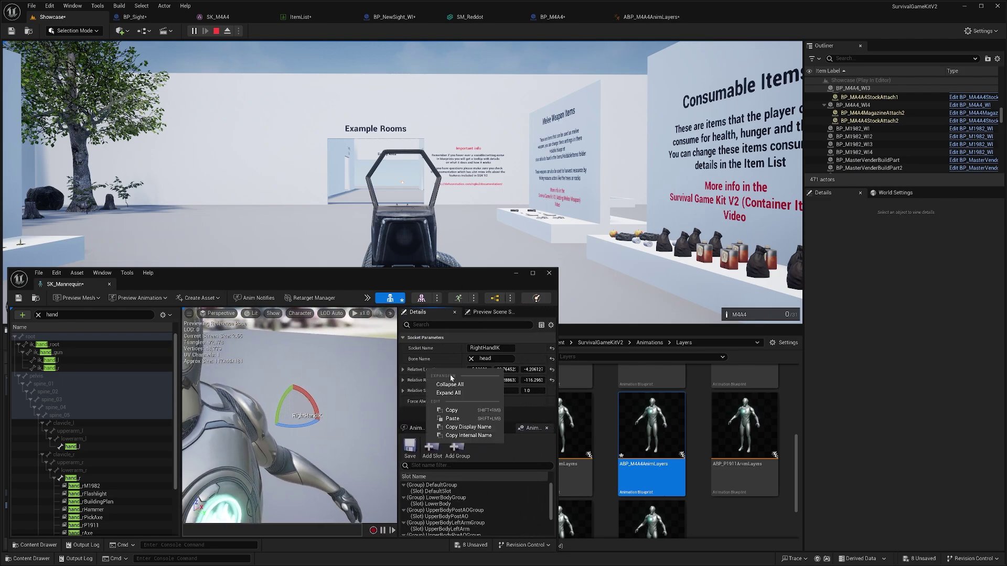
left_click(446, 381)
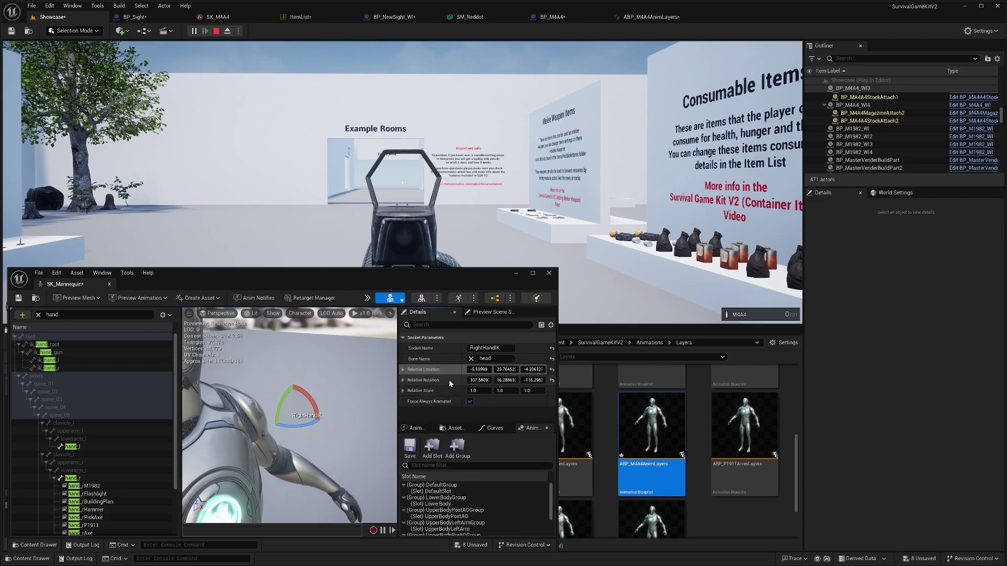
left_click(137, 17)
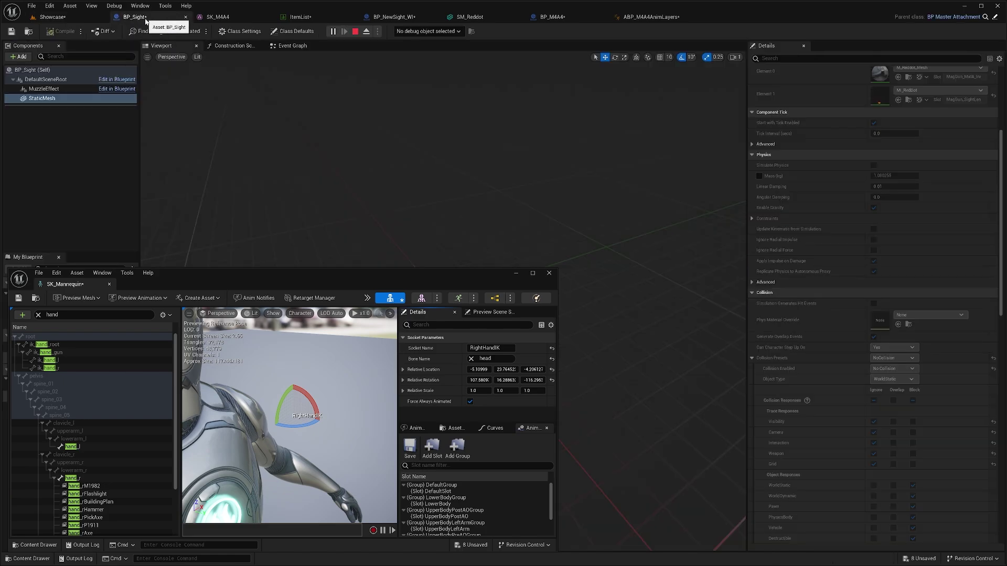
left_click(292, 31)
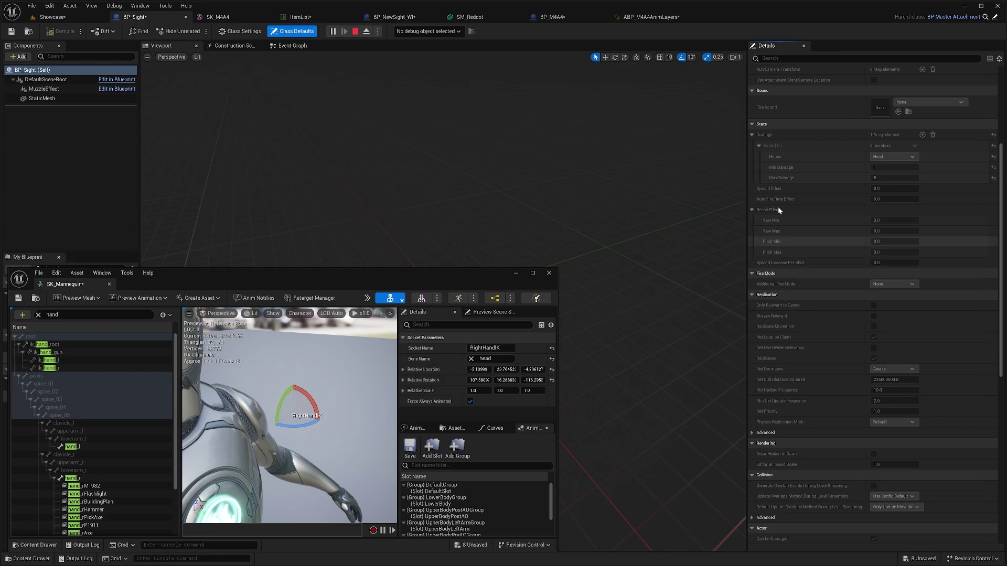
scroll(765, 173, "up", 4)
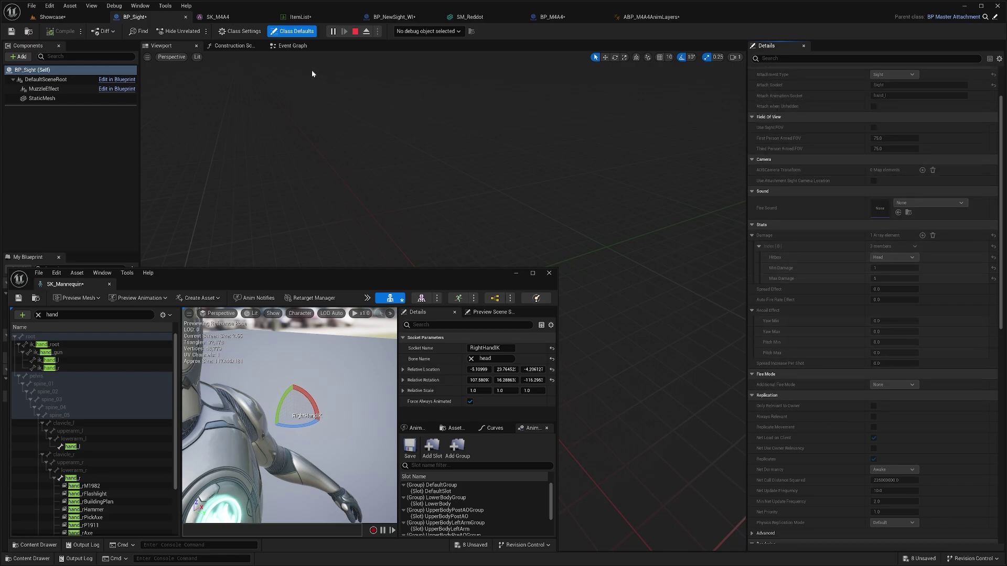
left_click(355, 32)
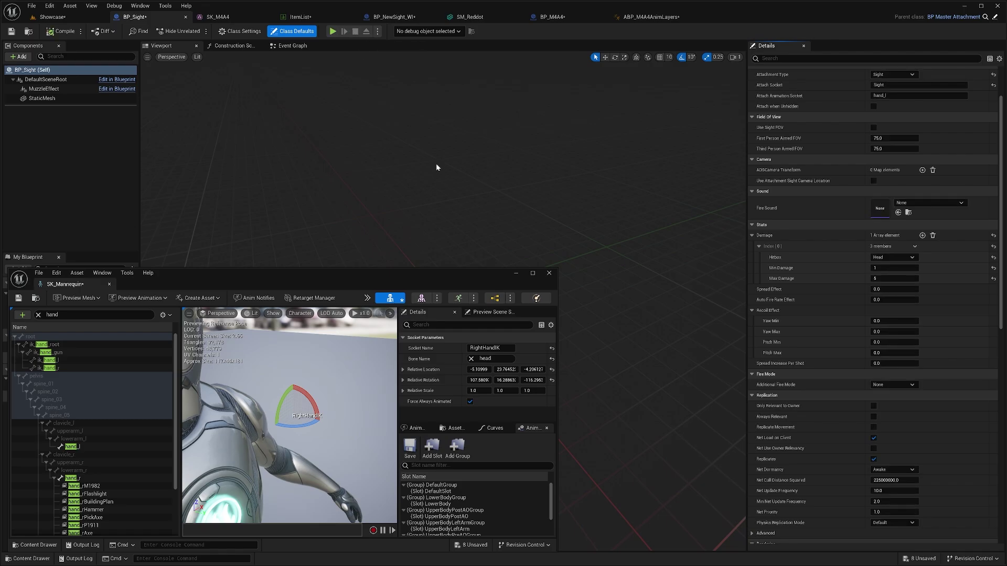
scroll(828, 194, "up", 2)
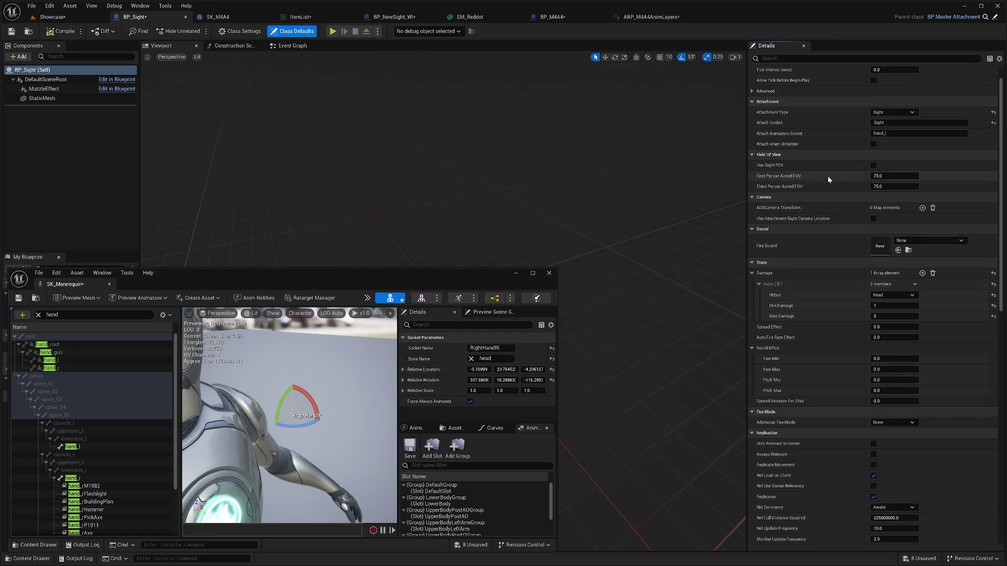
scroll(816, 376, "down", 1)
scroll(820, 319, "up", 1)
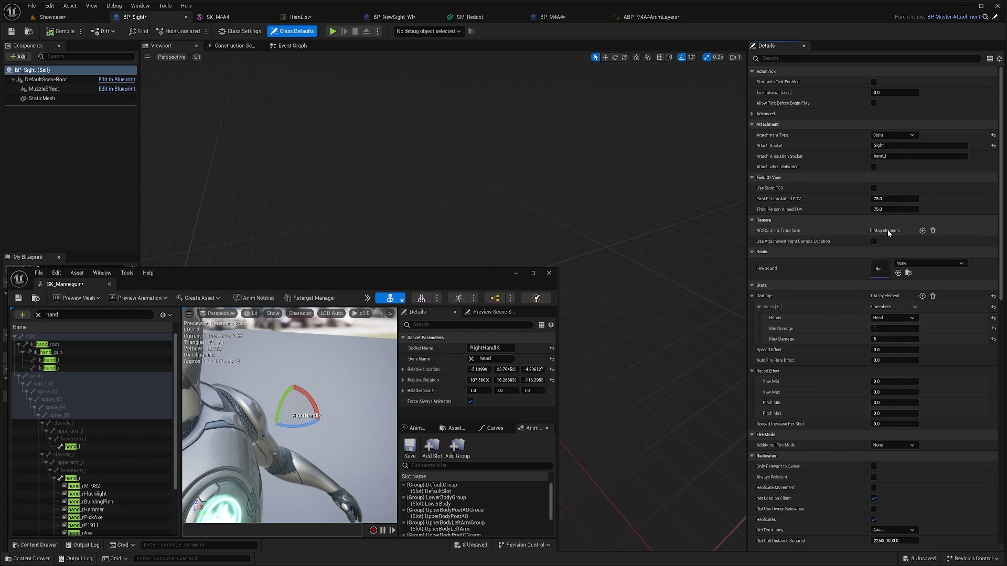
- Add an SK_M4A4 entry to ADSCamera Transform and expand its location, rotation and scale
left_click(922, 230)
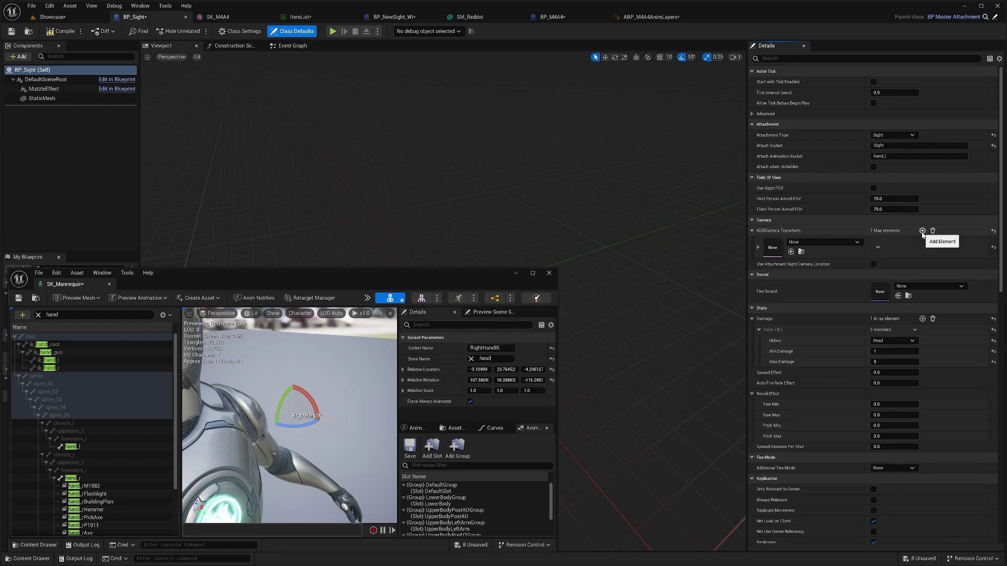
left_click(824, 242)
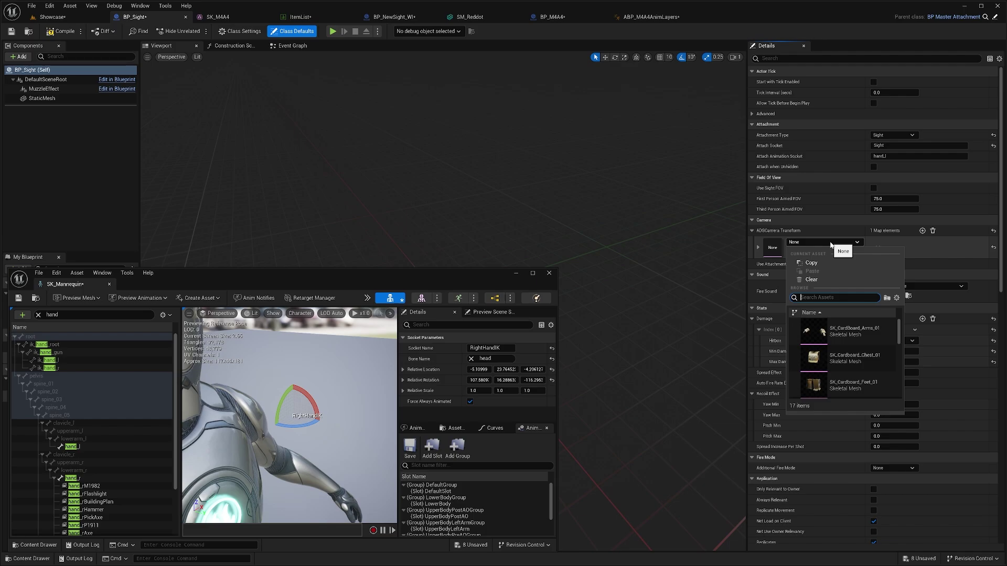
type("m4a4")
left_click(830, 332)
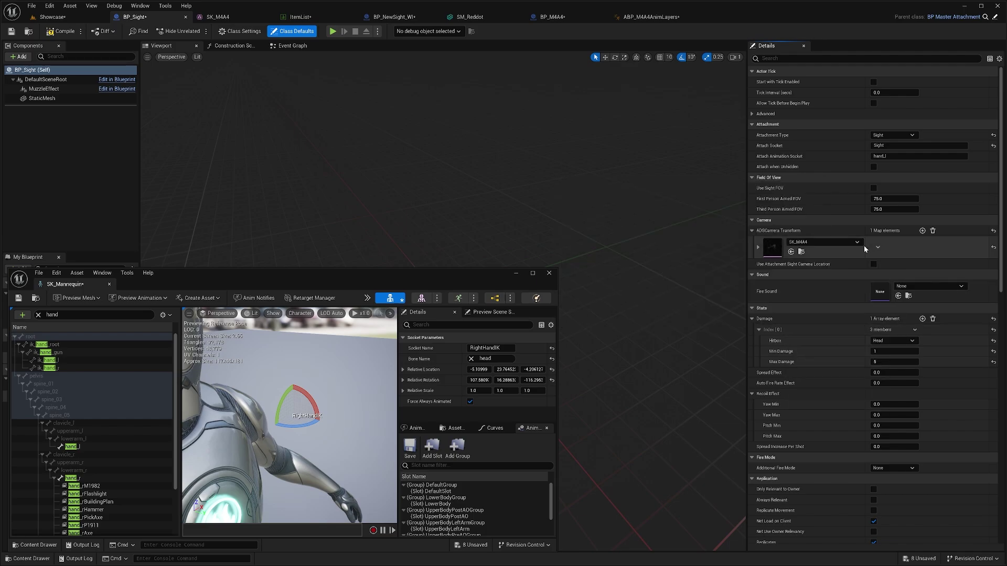
left_click(757, 247)
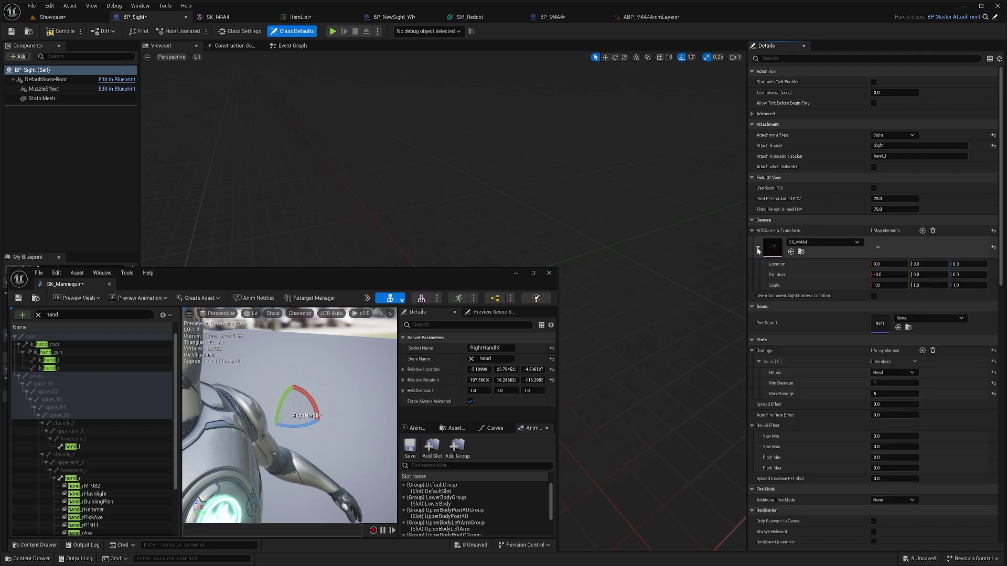
- Paste the socket's location and rotation into the SK_M4A4 ADS camera and enable Use Attachment Sight Camera Location
right_click(778, 265)
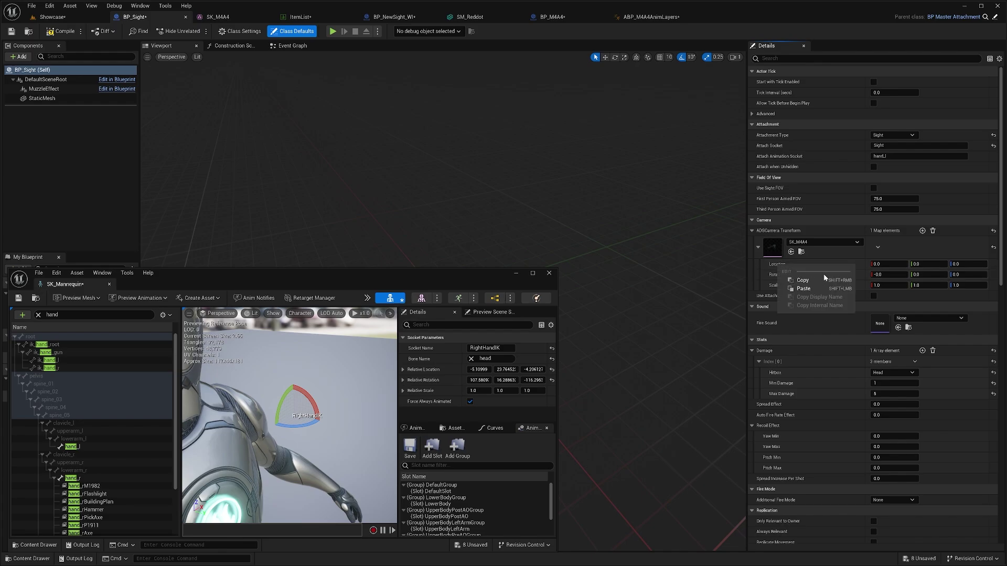
left_click(803, 288)
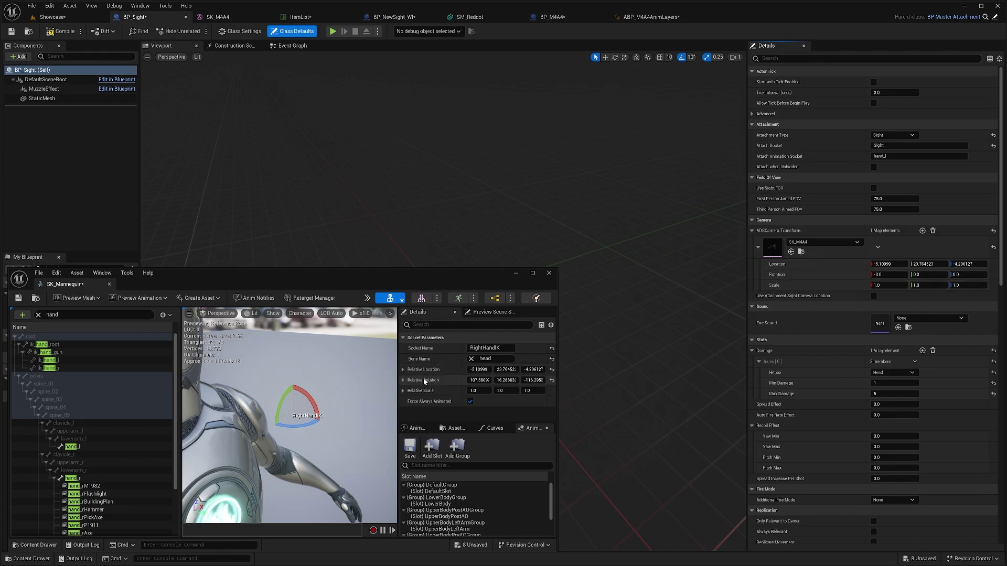
right_click(425, 382)
left_click(437, 397)
right_click(786, 278)
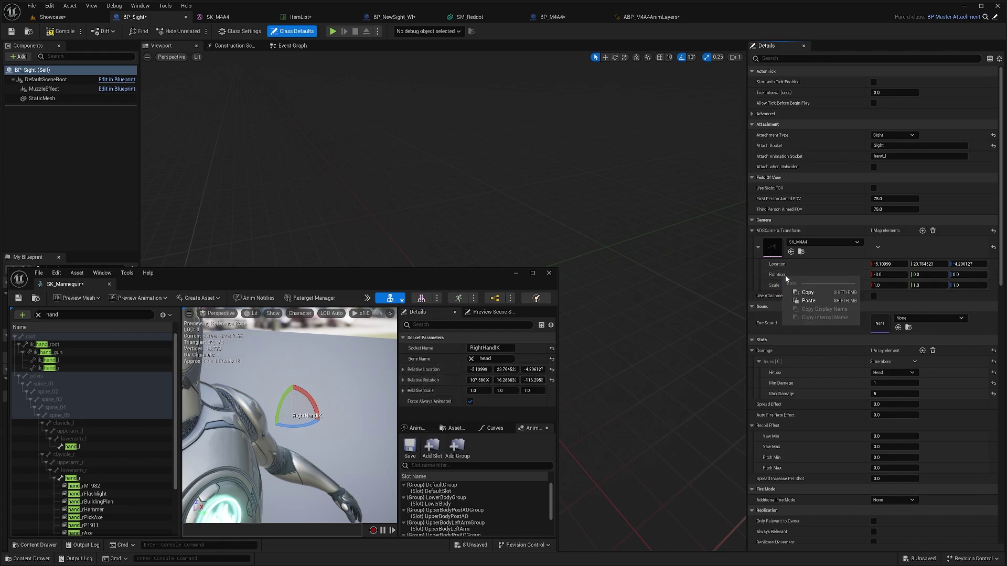
left_click(818, 301)
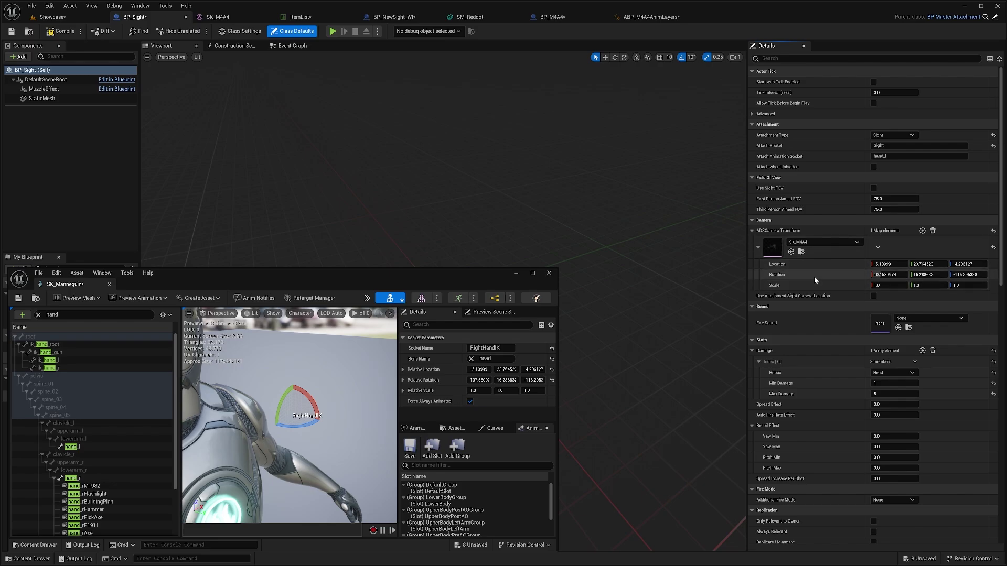
left_click(873, 297)
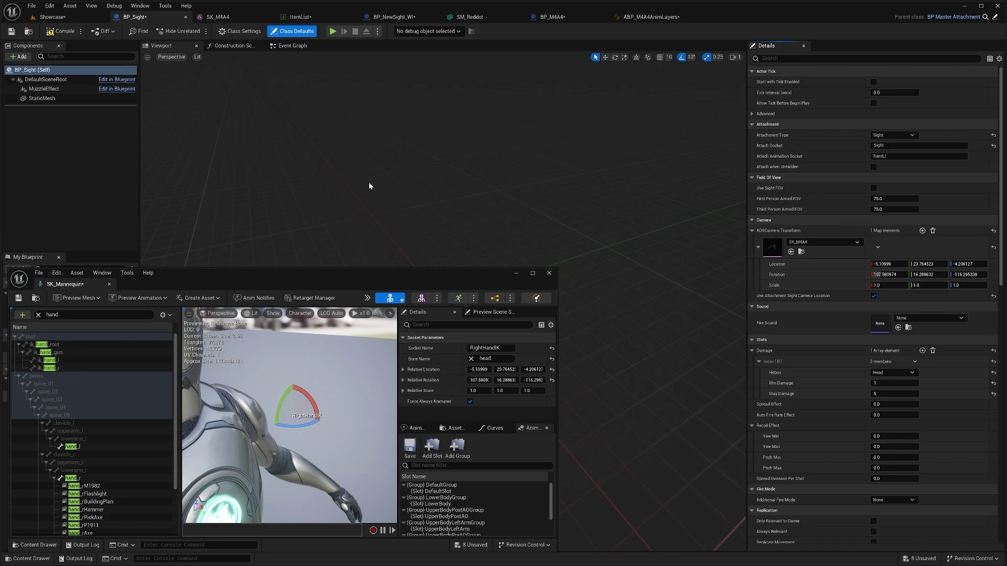
- Uncheck Adjust Right Hand IK in ABP_M4A4AnimLayers and go back to the Showcase level
left_click(638, 20)
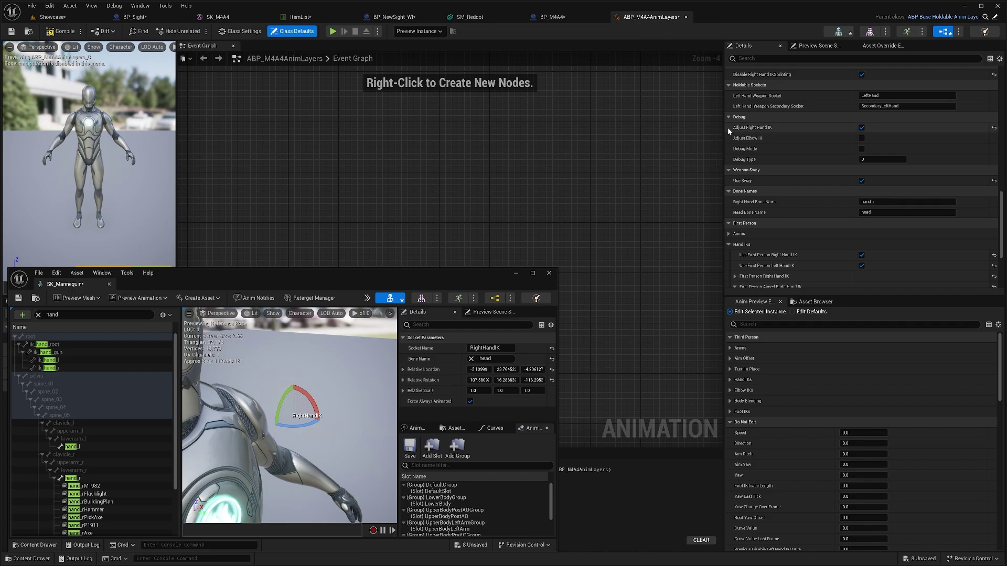
left_click(861, 127)
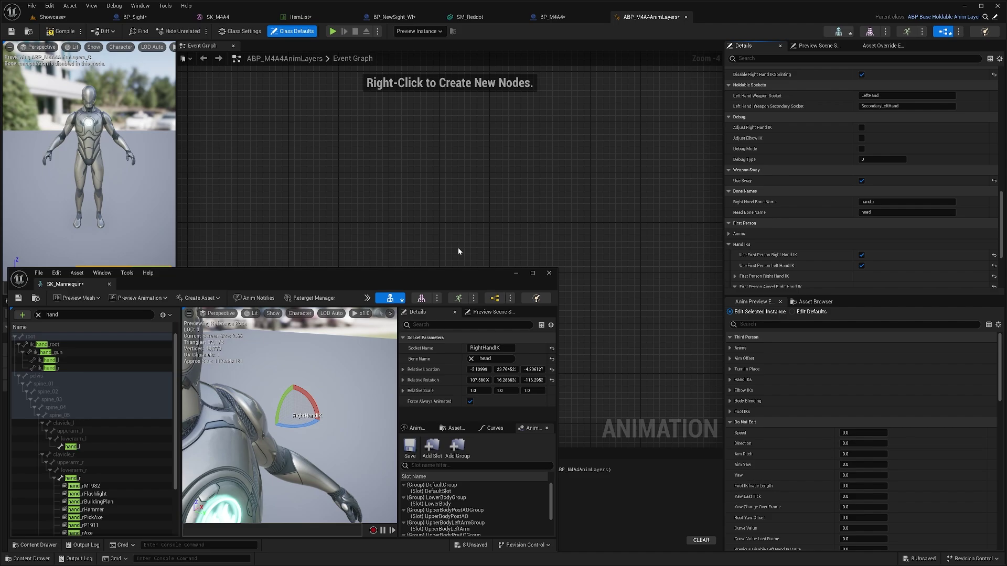
left_click(53, 17)
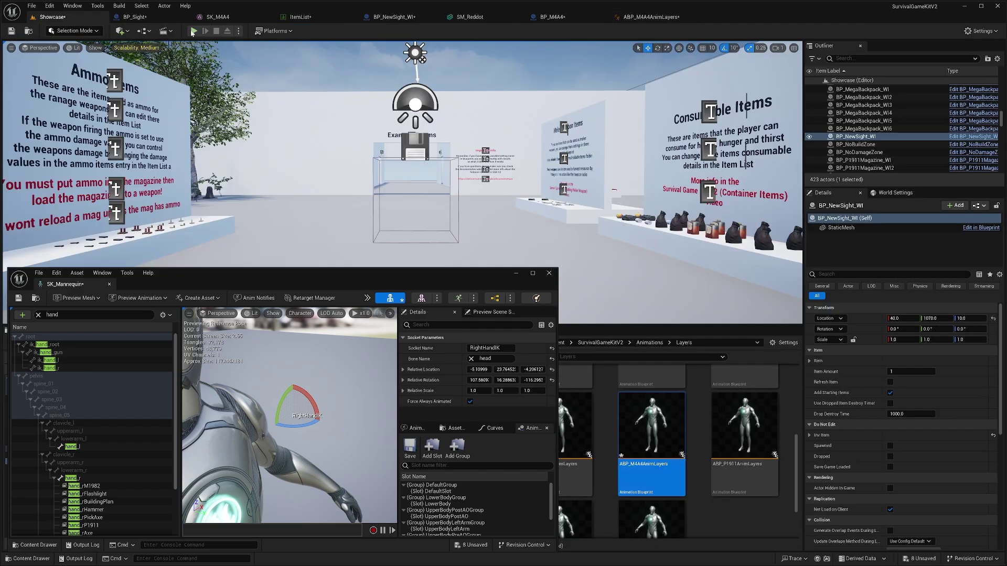
- Start play, walk to the equipment table and aim down the red-dot sight at Ammo Items
key("alt+p")
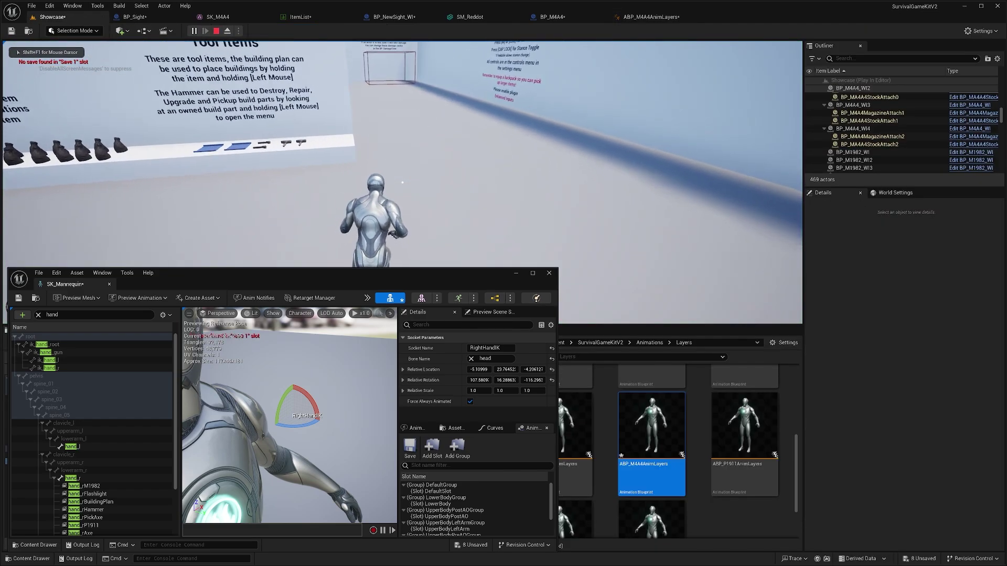
key("w")
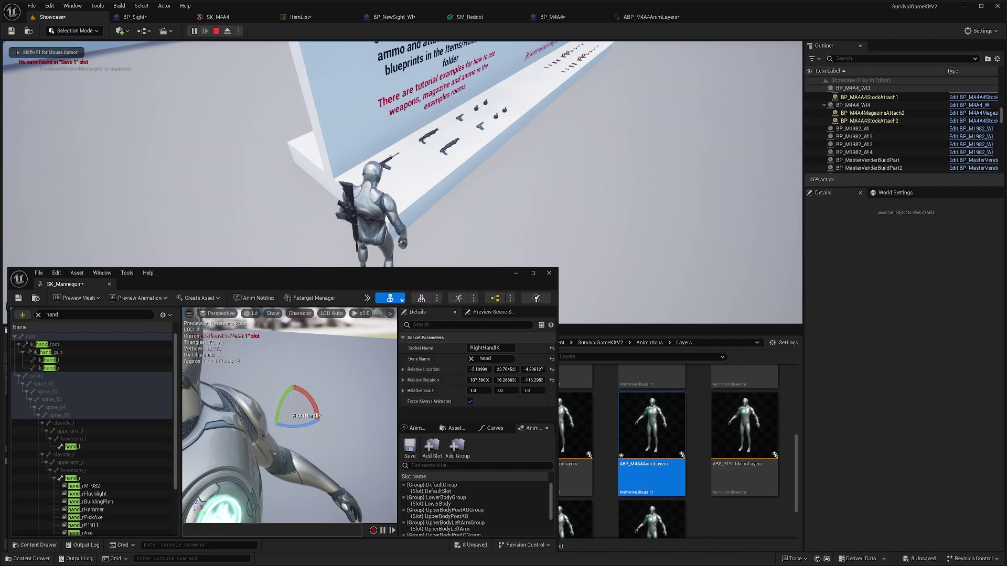
key("w")
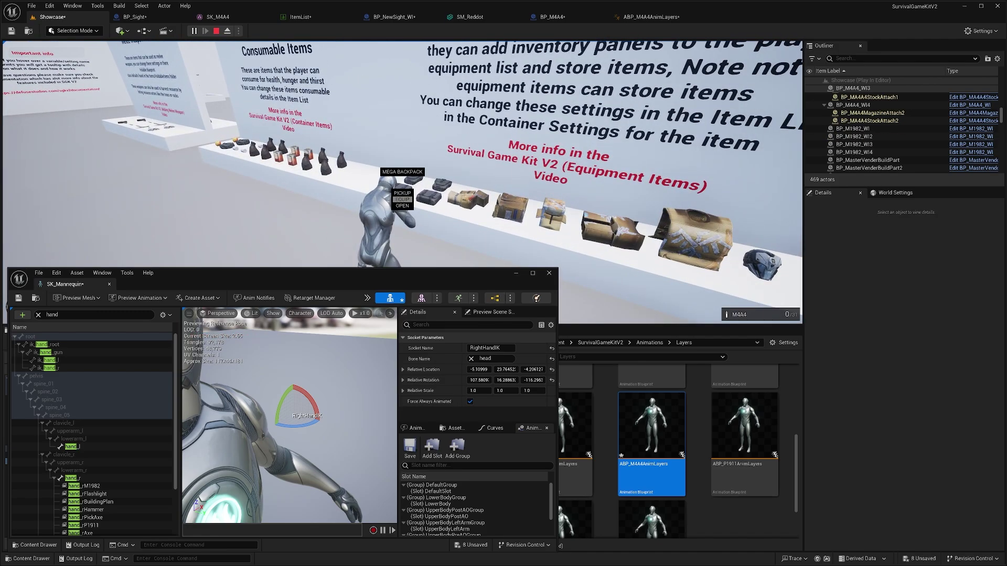
key("Tab")
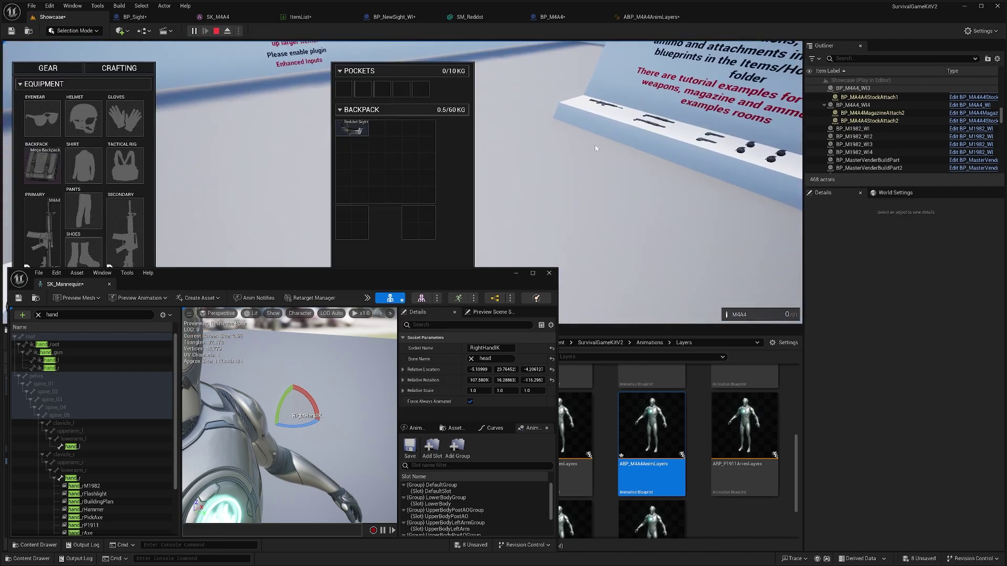
key("Tab")
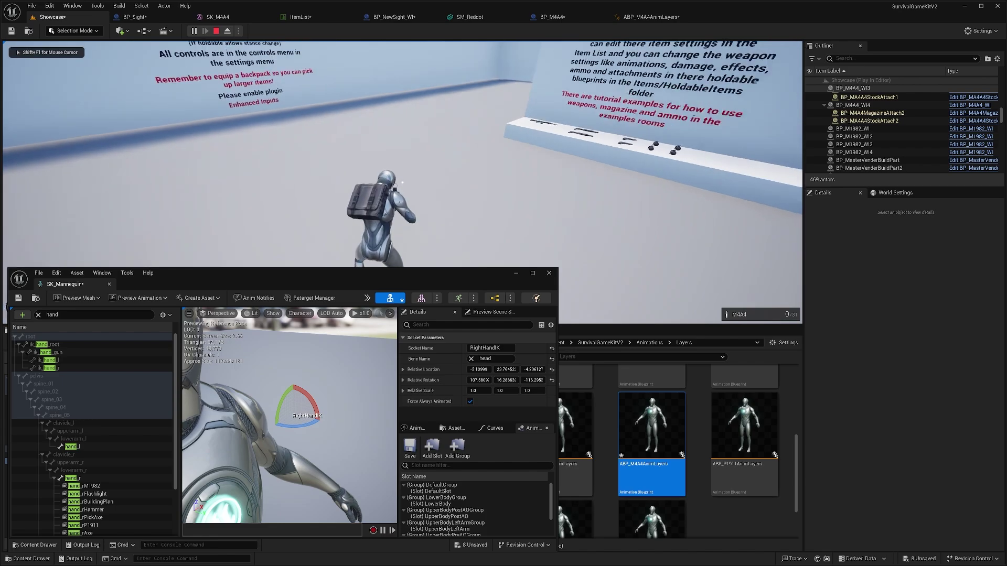
right_click_drag(402, 182, 402, 182)
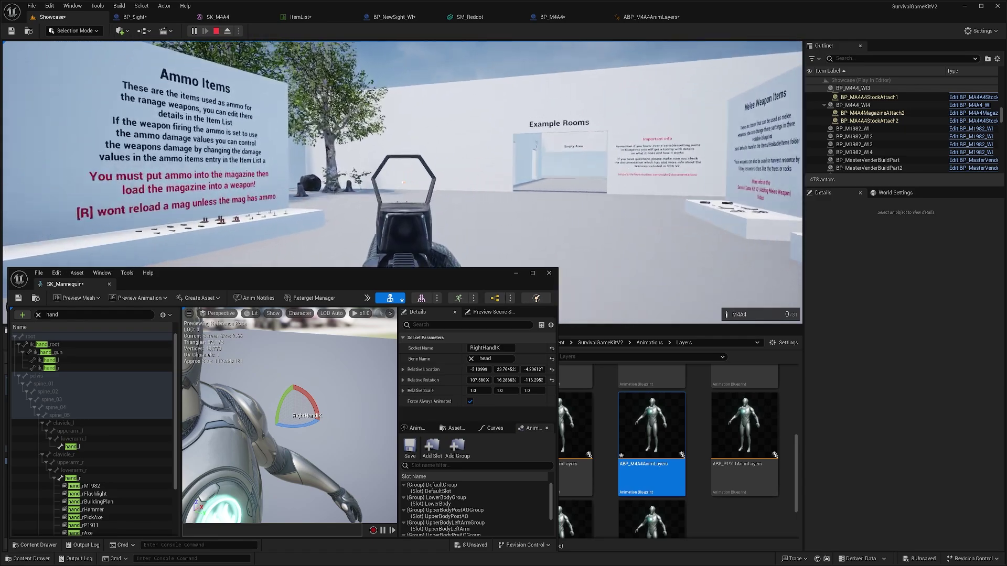
- Move the Reddot Sight from the M4A4's attachment slot into the backpack
key("Tab")
left_click(44, 226)
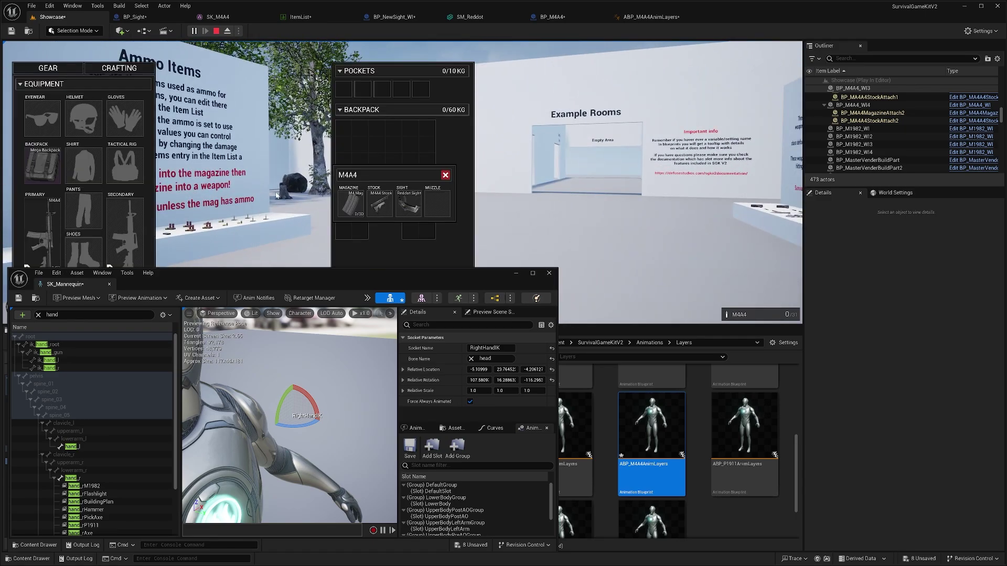
left_click_drag(411, 203, 388, 144)
key("Tab")
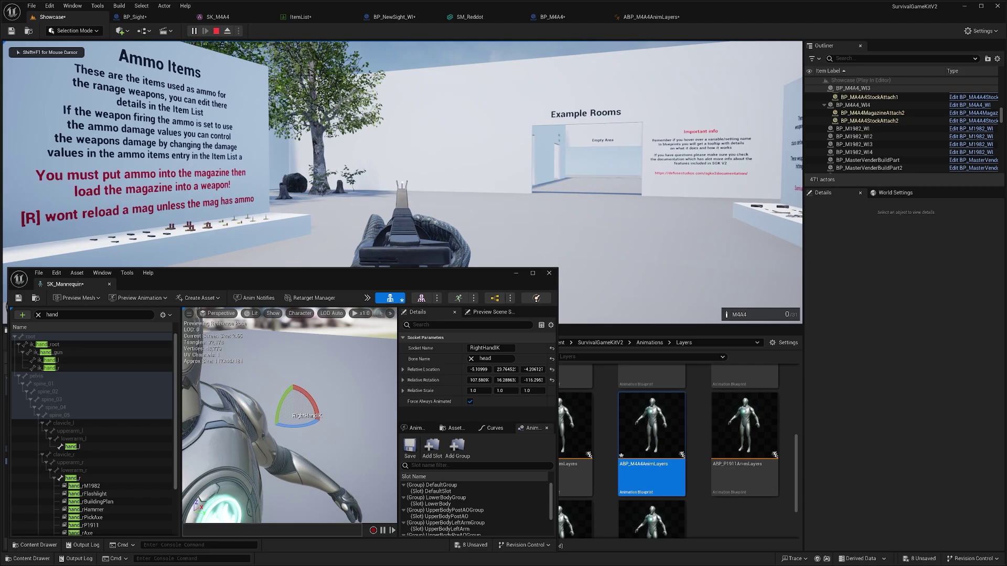
key("w")
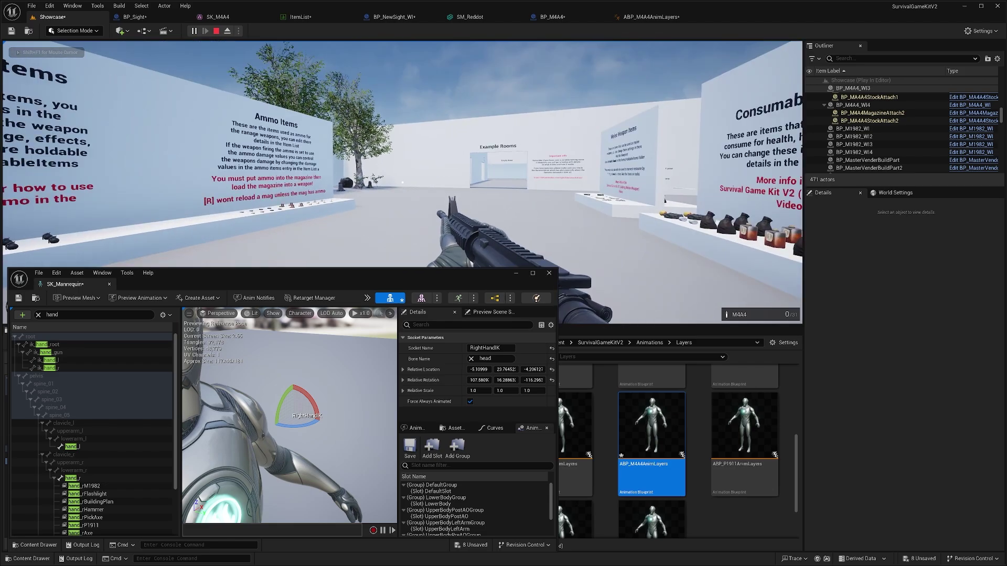
- Aim down the iron sights without the red dot, then end the play session
right_click(402, 182)
right_click(403, 182)
key("s")
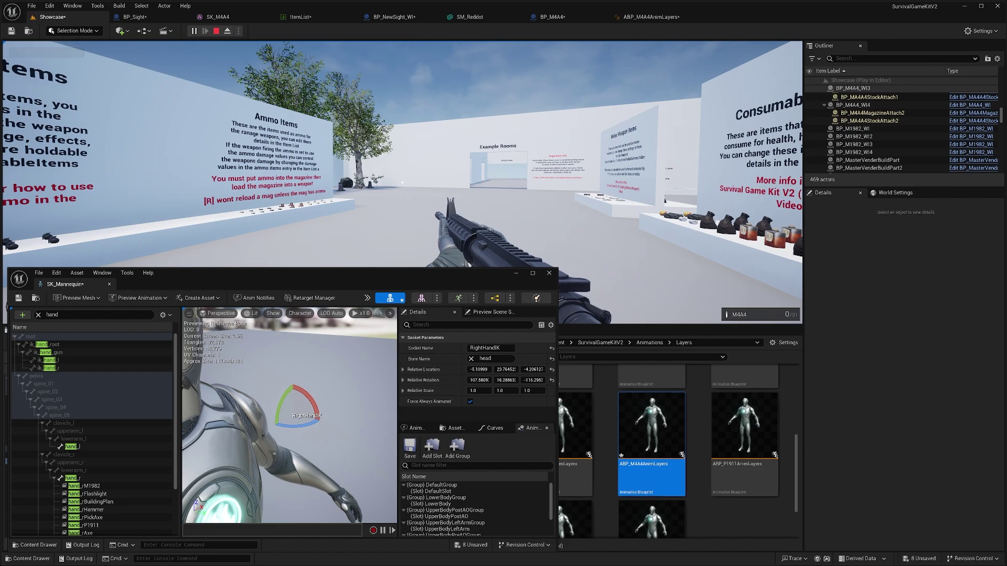
key("a")
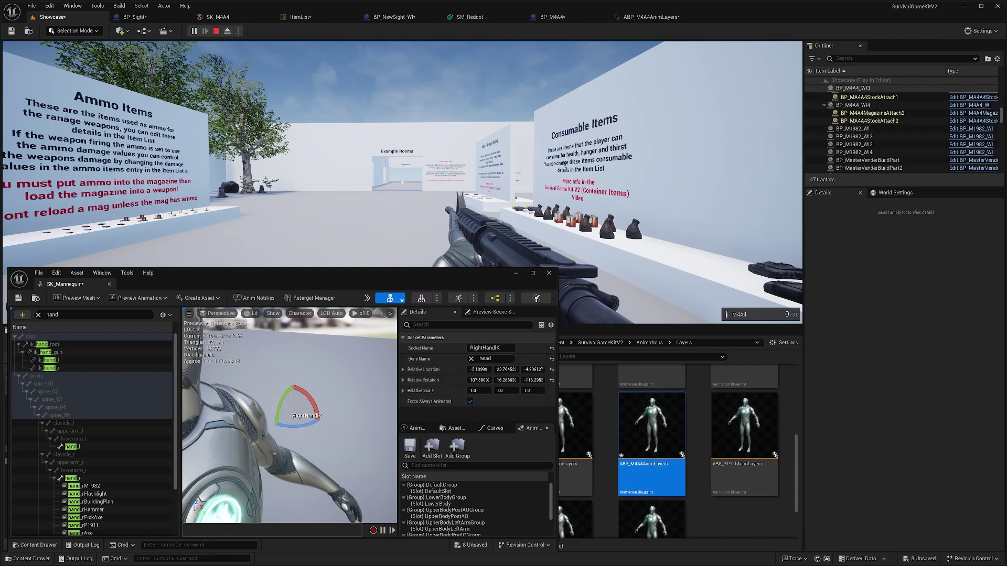
key("shift+F1")
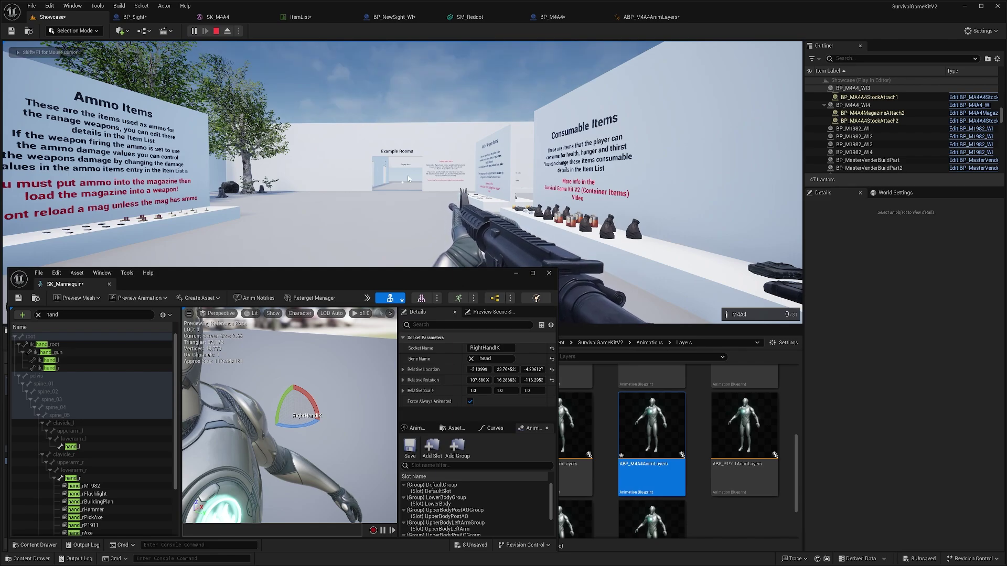
key("Escape")
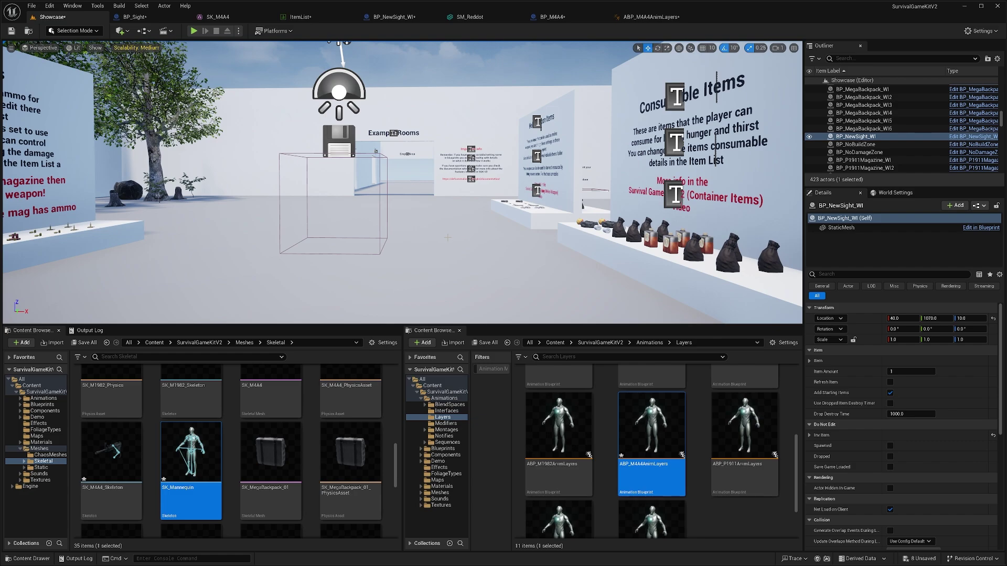
- Filter the ItemList data table by 'magazine' and select the Magazine_M4A4 row
left_click(304, 18)
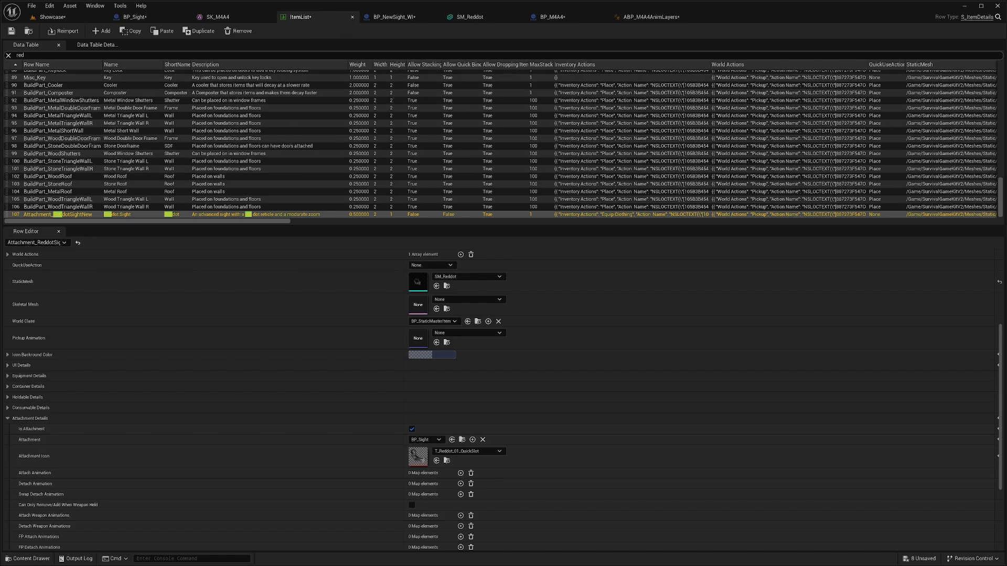
scroll(204, 333, "down", 2)
scroll(104, 346, "down", 4)
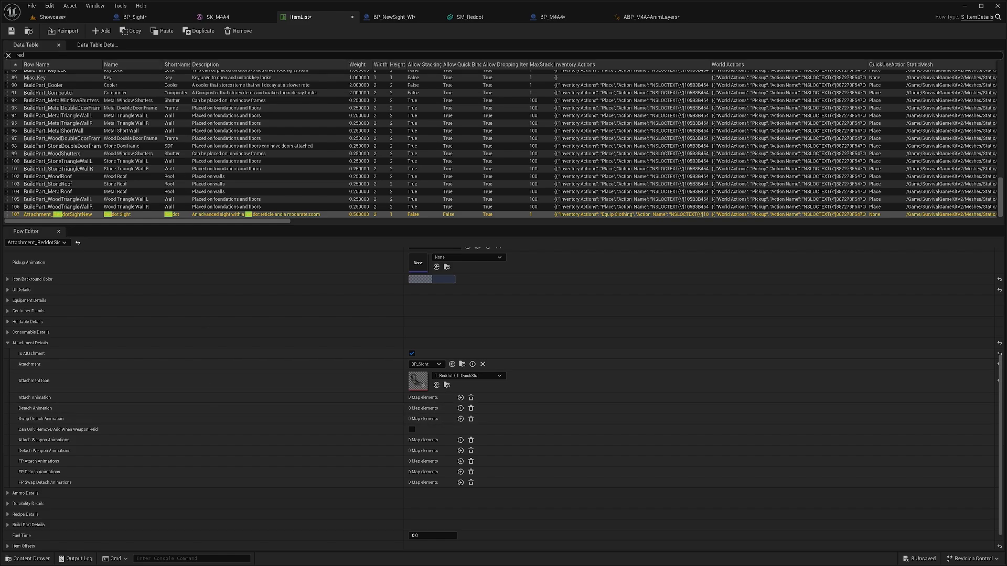
left_click(32, 55)
type("magazine")
left_click(80, 74)
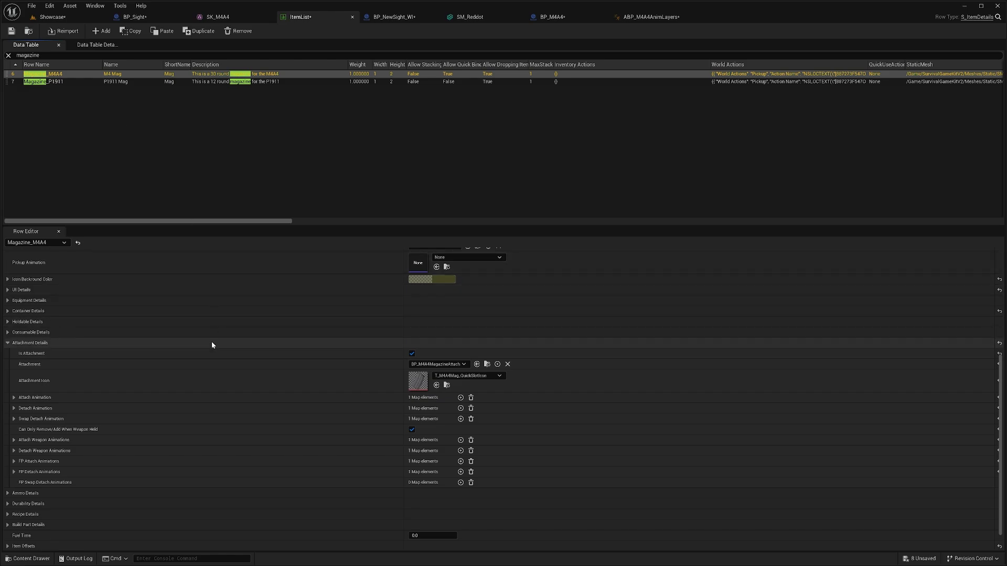
- Expand the row's Attach, Detach and Swap Detach Animation mappings
scroll(199, 357, "down", 1)
left_click(169, 375)
left_click(164, 407)
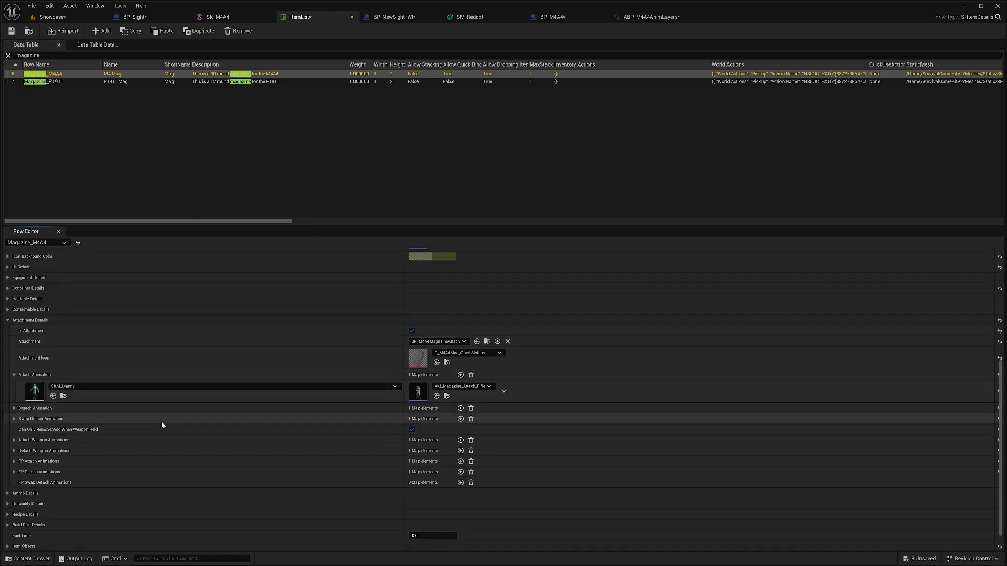
left_click(159, 440)
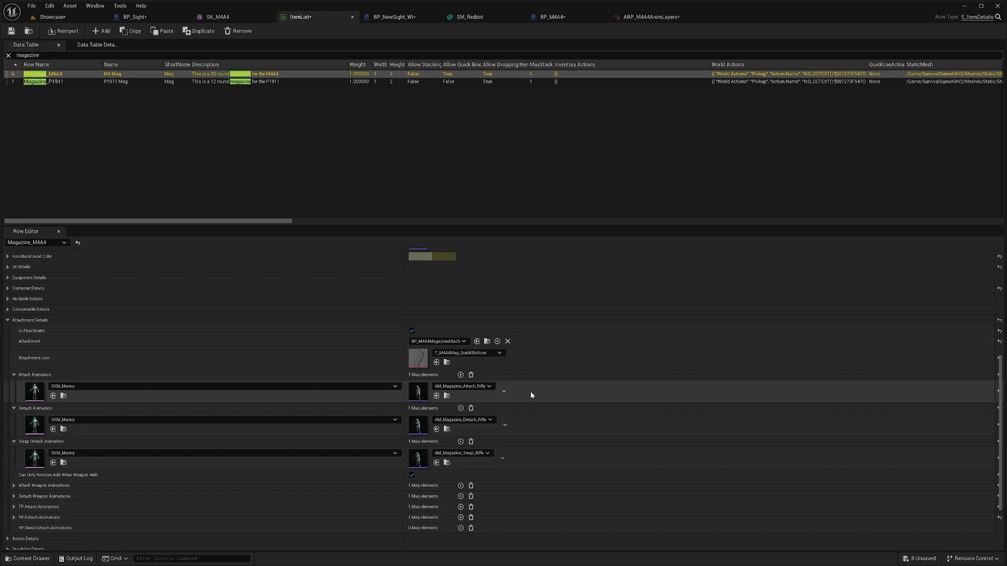
- Open the AM_Magazine_Attach_Rifle montage and inspect its slot track and animation segment
double_click(418, 391)
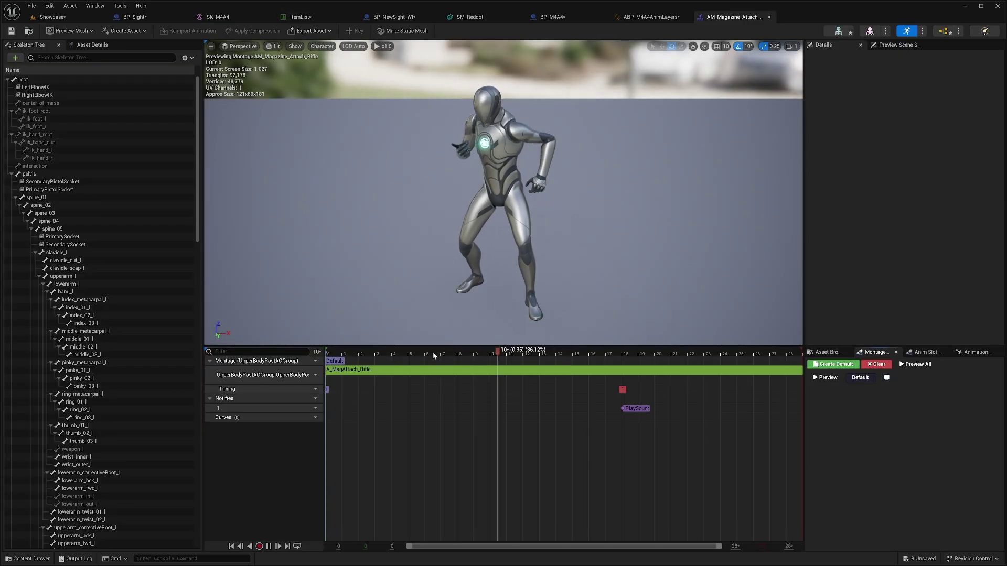
left_click(327, 377)
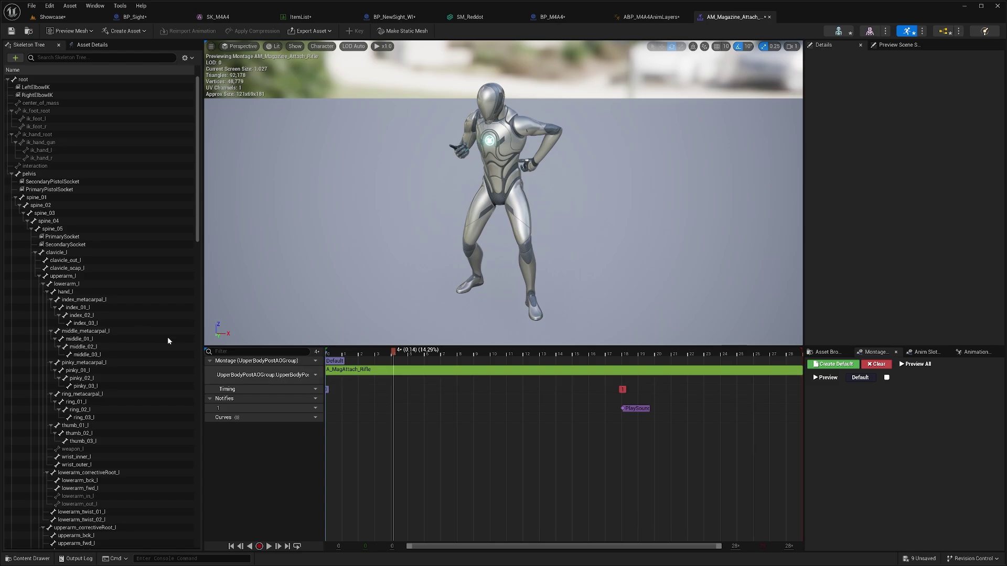
left_click(315, 375)
mouse_move(351, 395)
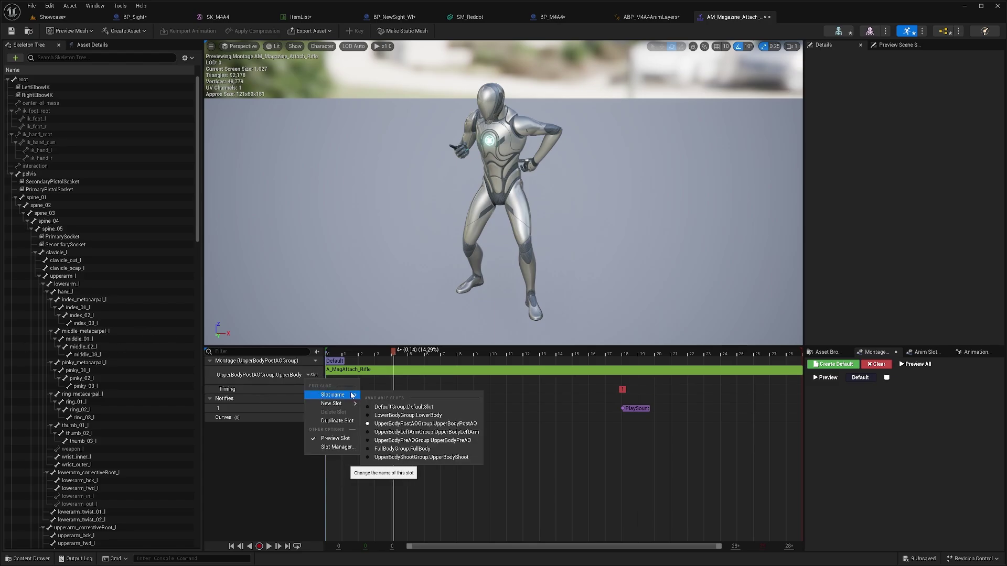
left_click(471, 385)
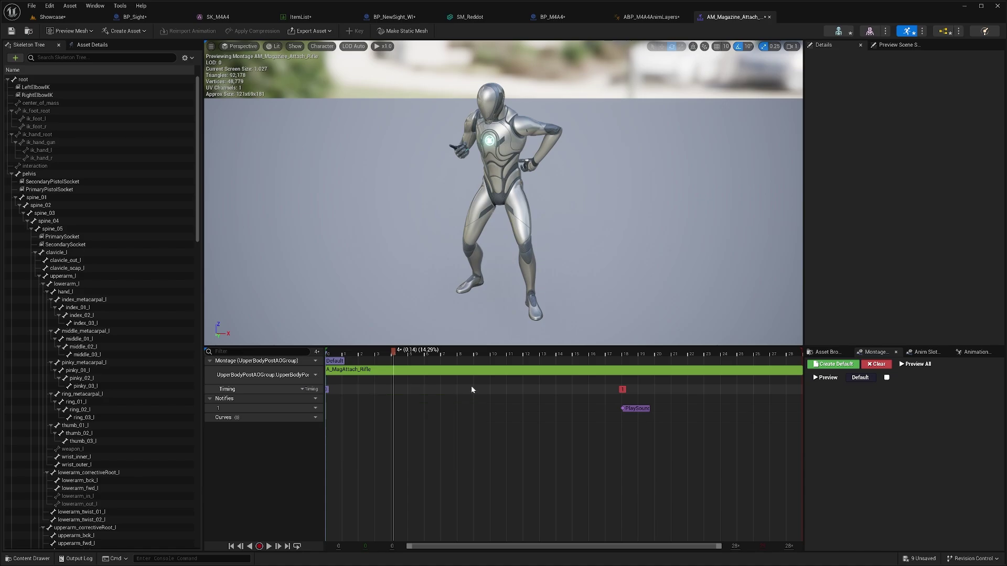
left_click(439, 375)
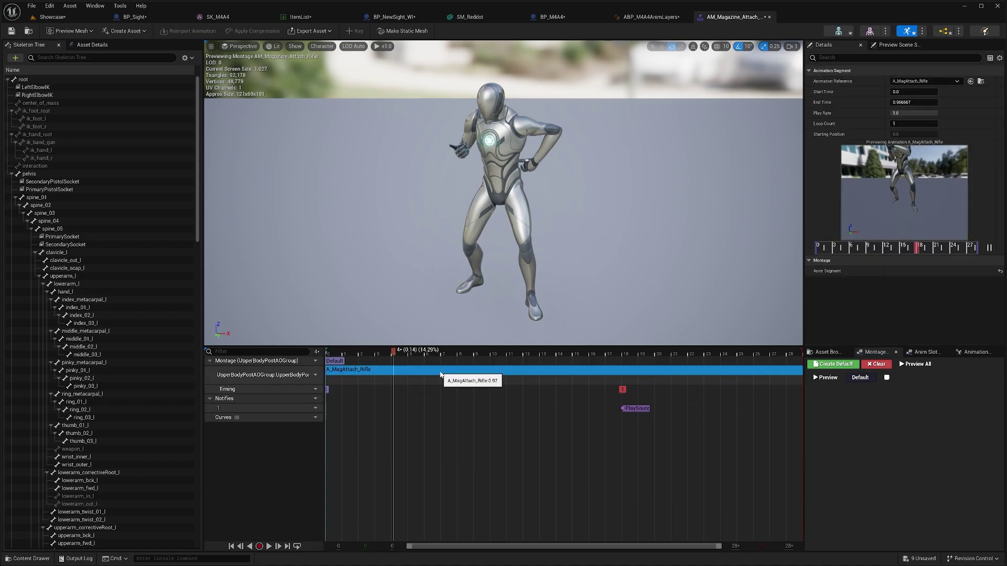
- Open the source animation A_MagAttach_Rifle, scrub frames 3 to 17, then return to ItemList
left_click(978, 82)
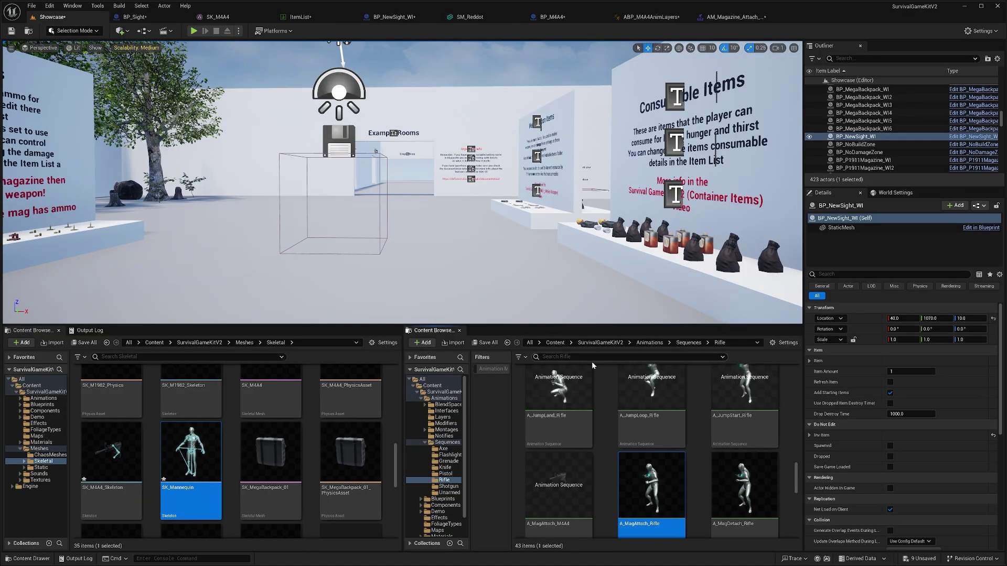
double_click(649, 481)
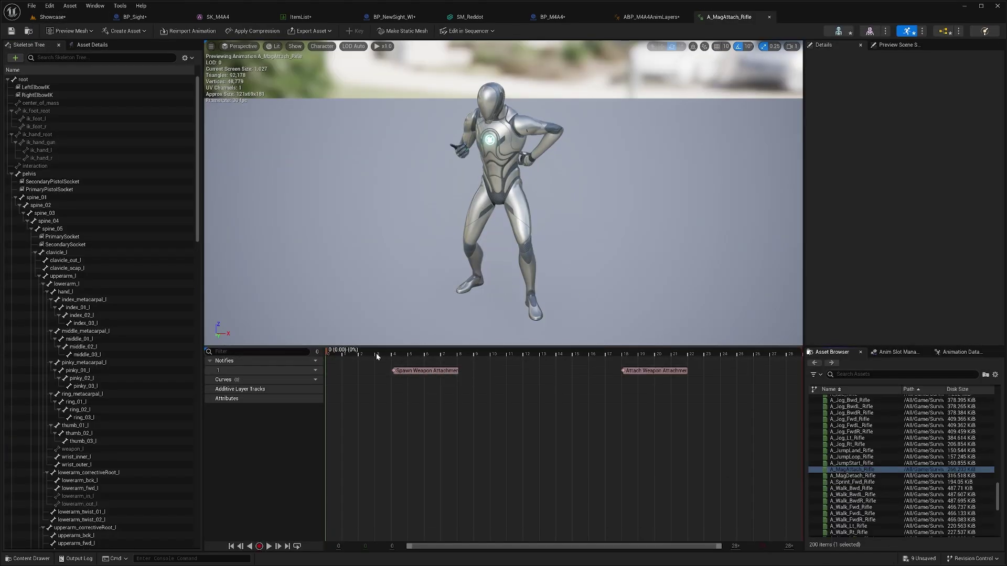
left_click(392, 354)
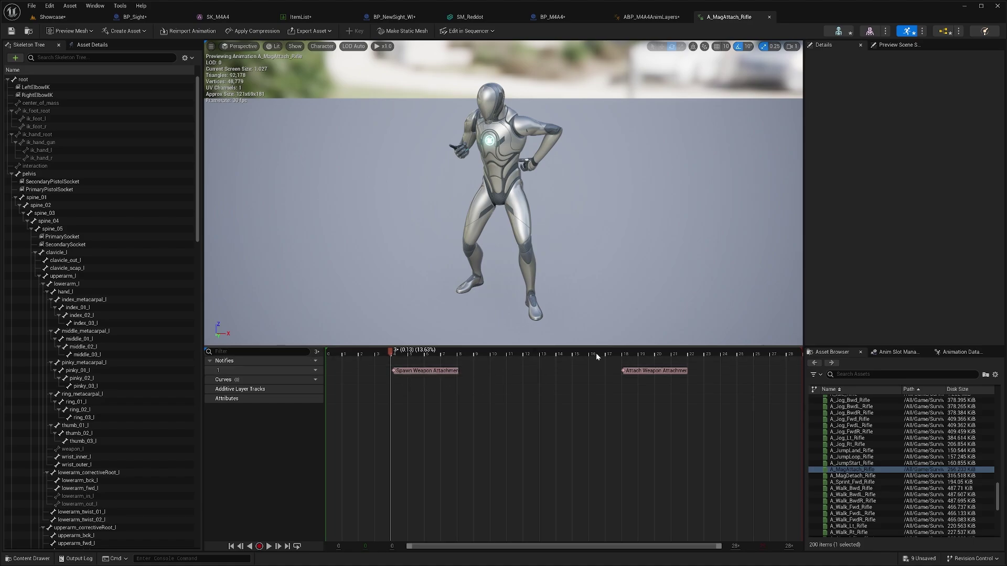
mouse_move(597, 357)
left_mouse_down()
mouse_move(626, 355)
mouse_move(617, 355)
left_mouse_up()
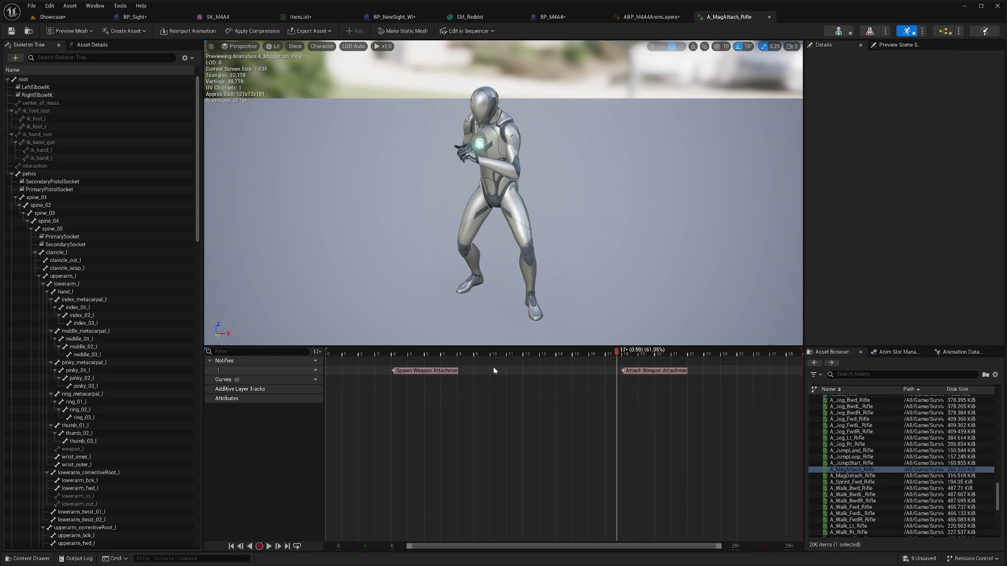
left_click(318, 16)
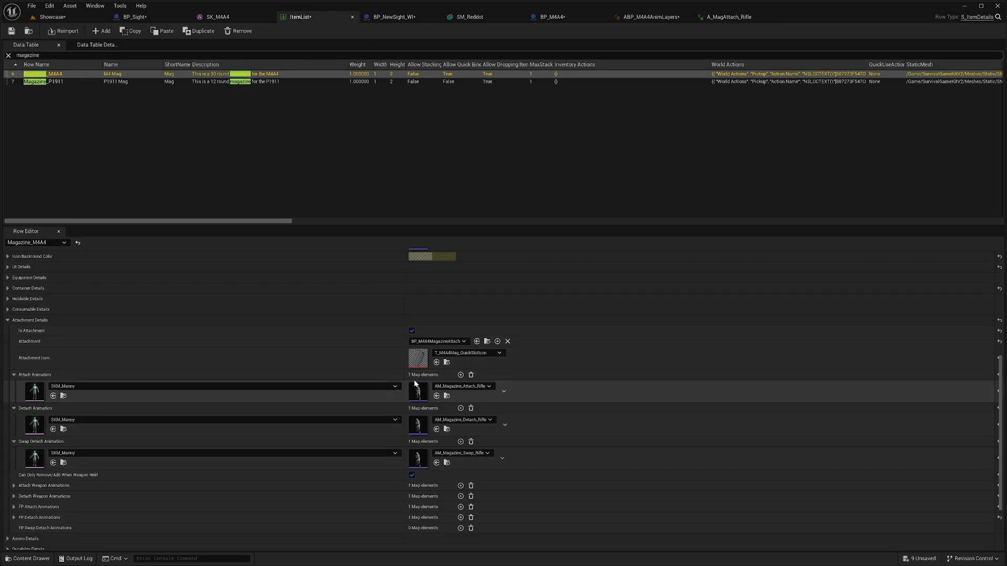
double_click(419, 422)
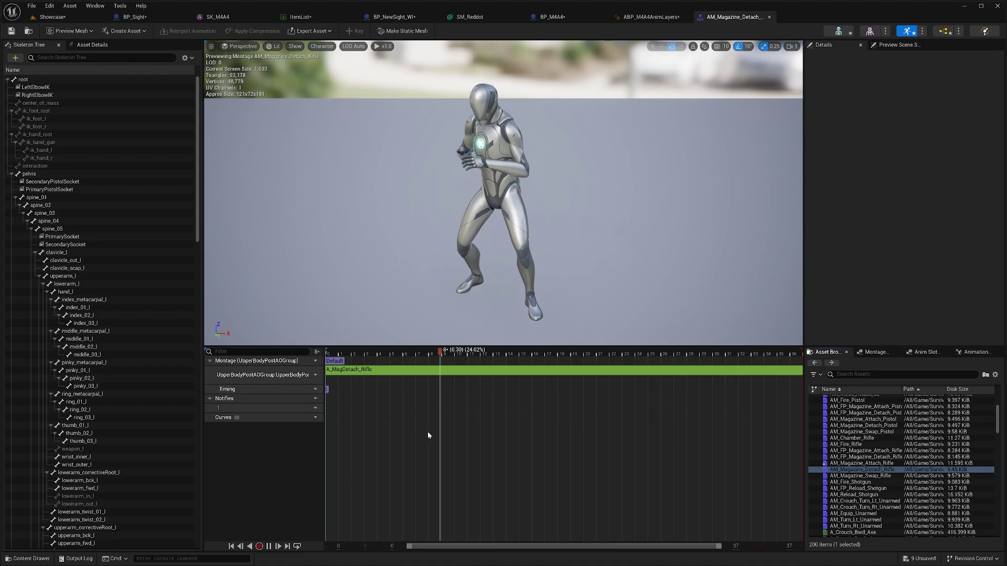
left_click(408, 373)
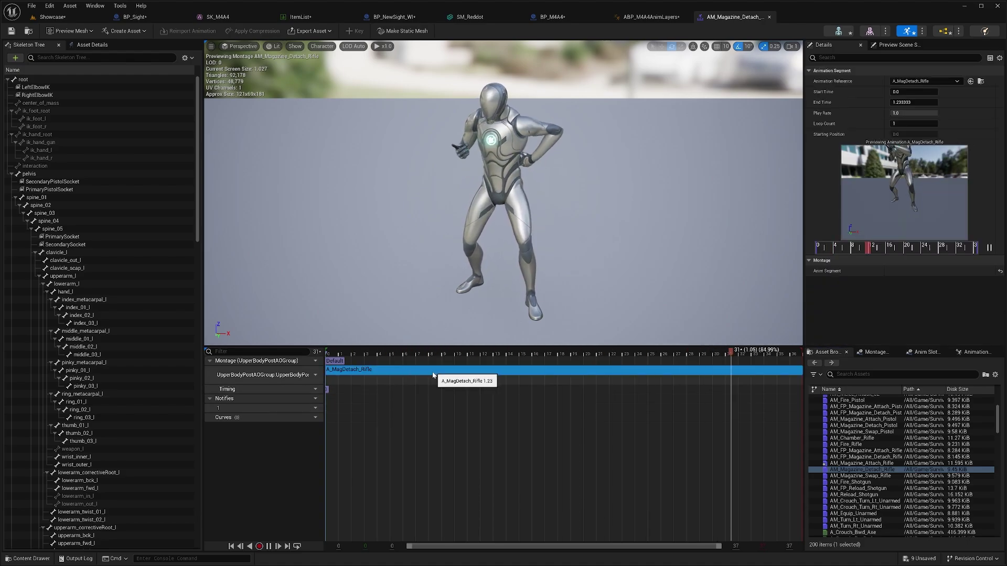
left_click(982, 85)
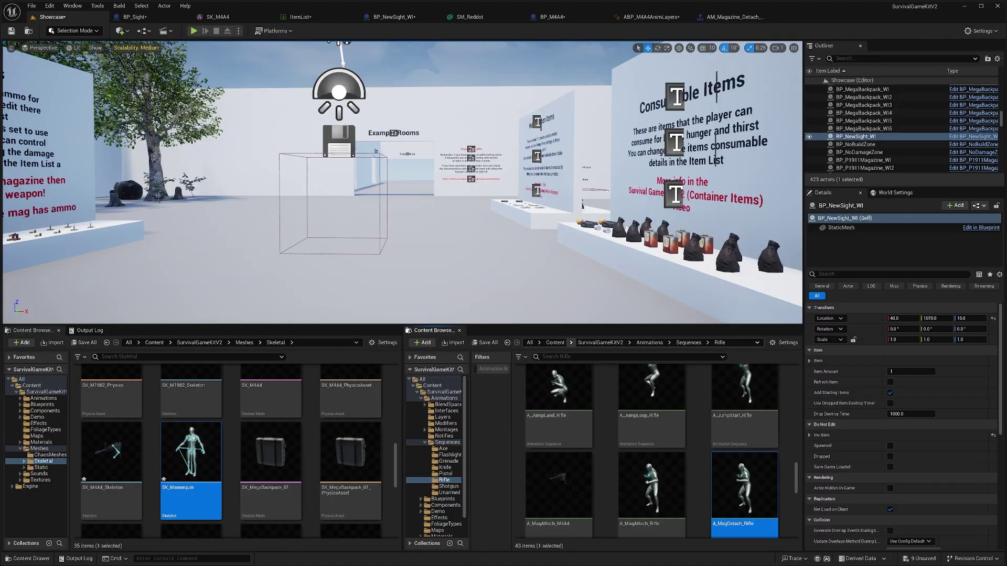
double_click(765, 491)
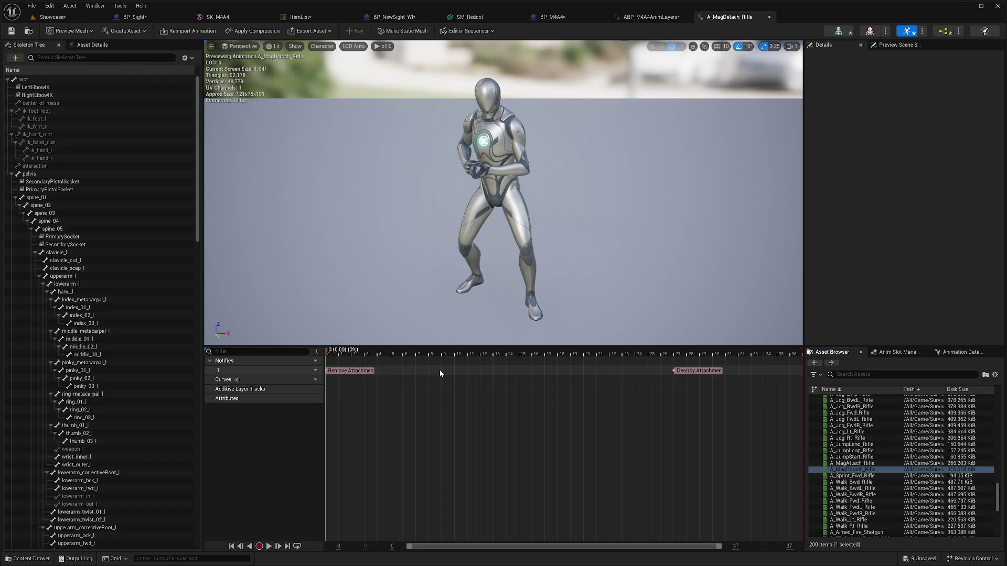
left_click(310, 19)
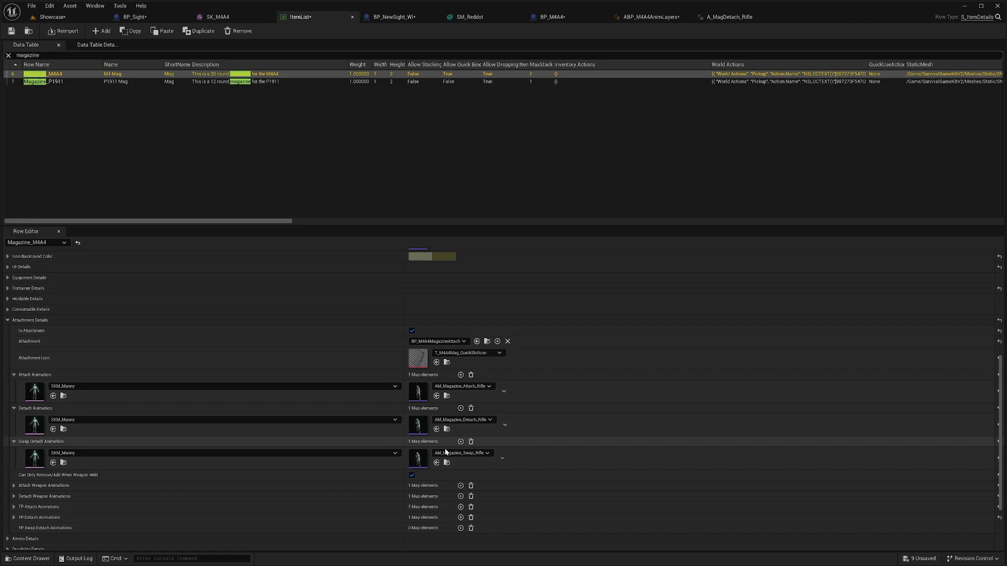
double_click(417, 458)
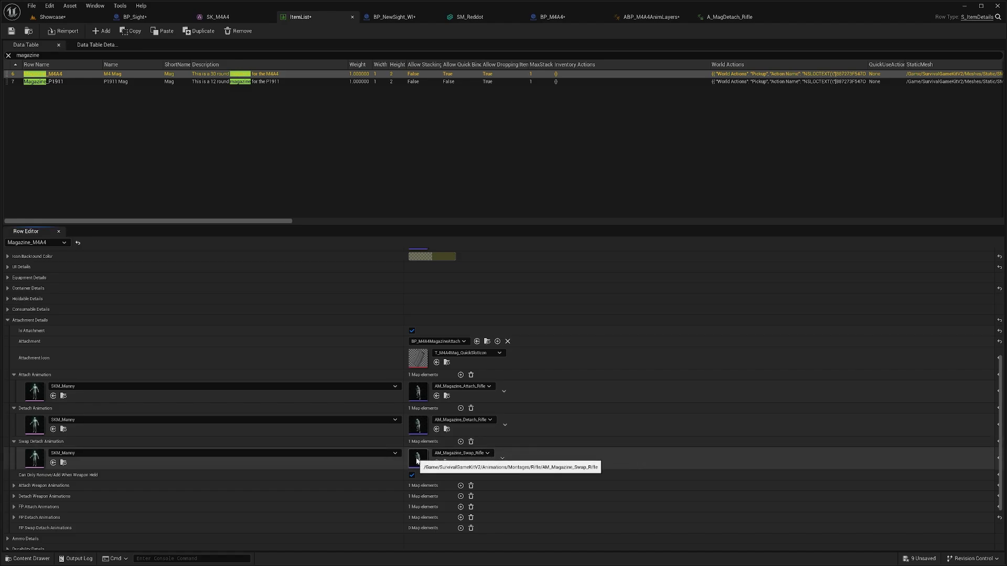
left_click(377, 355)
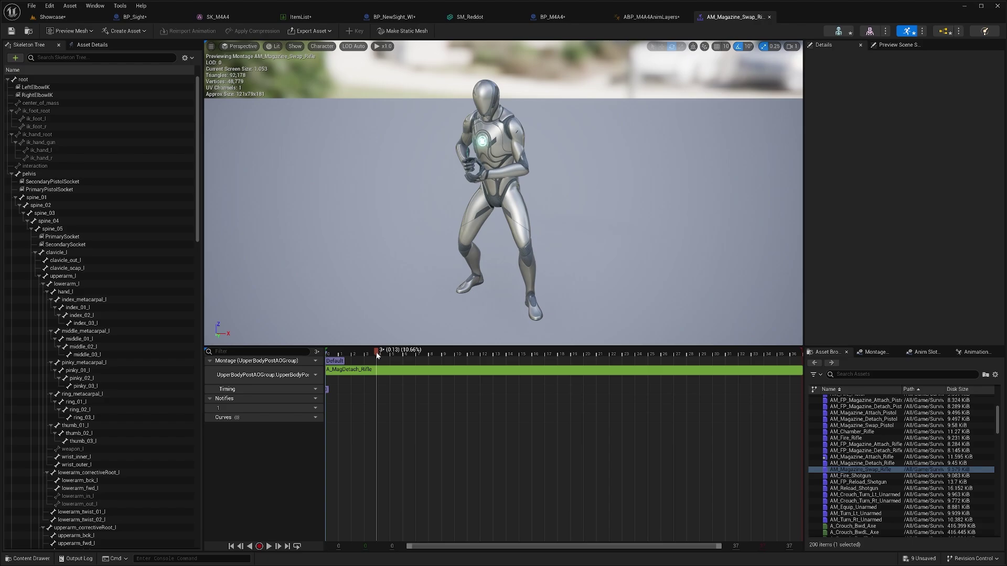
left_click(91, 44)
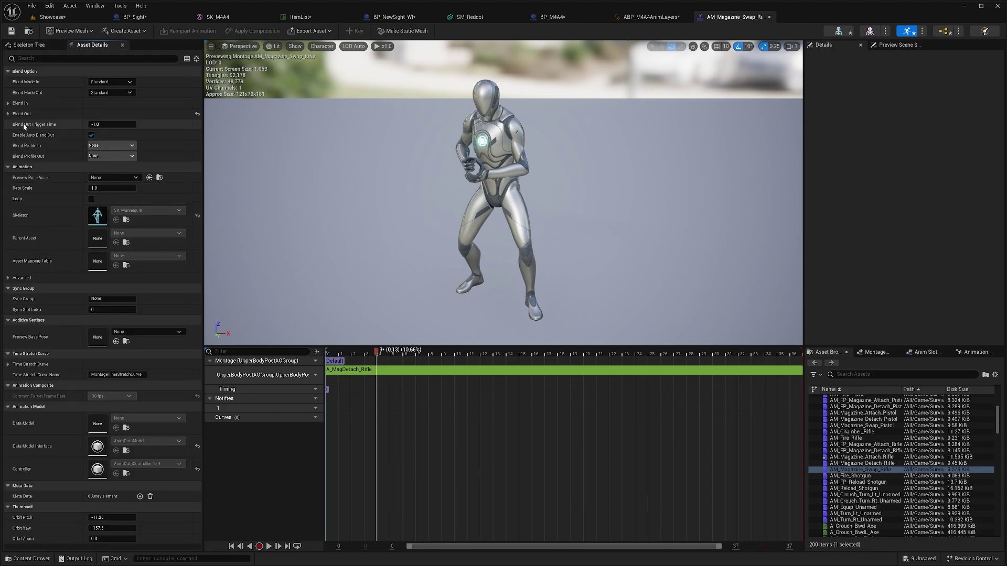
left_click(8, 114)
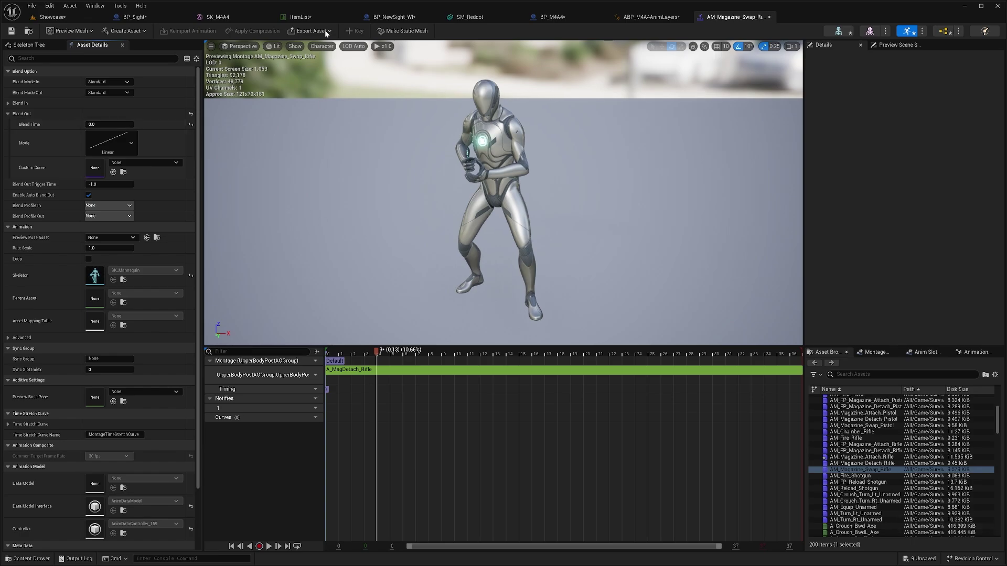
left_click(300, 17)
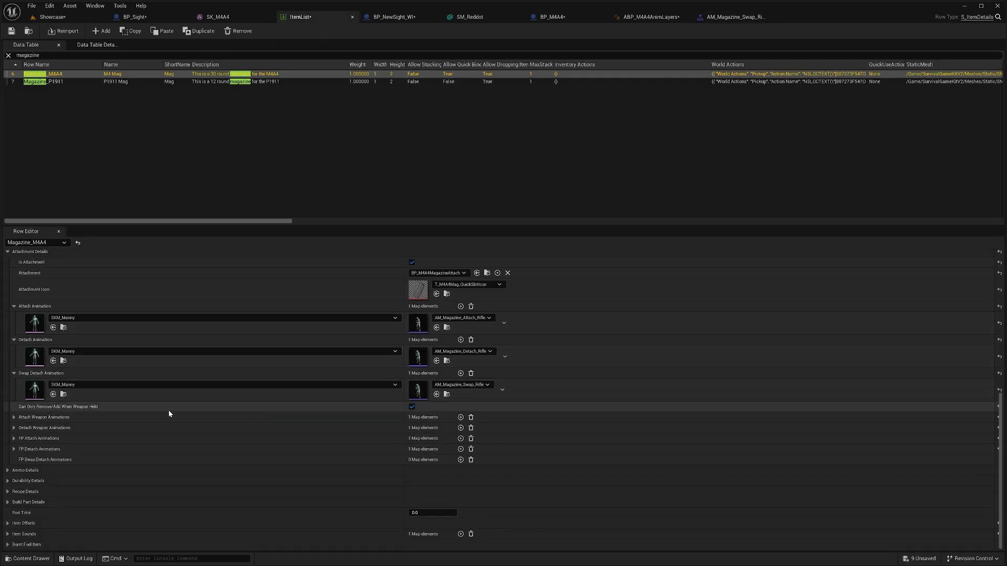
- Expand Attach and Detach Weapon Animations, adding then removing an SK_P1911 element
left_click(47, 417)
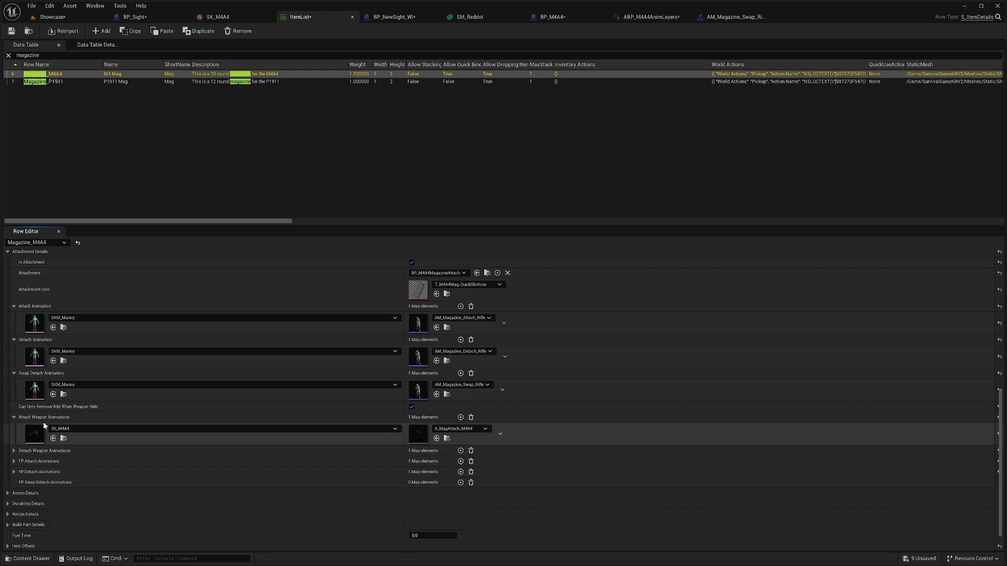
left_click(74, 450)
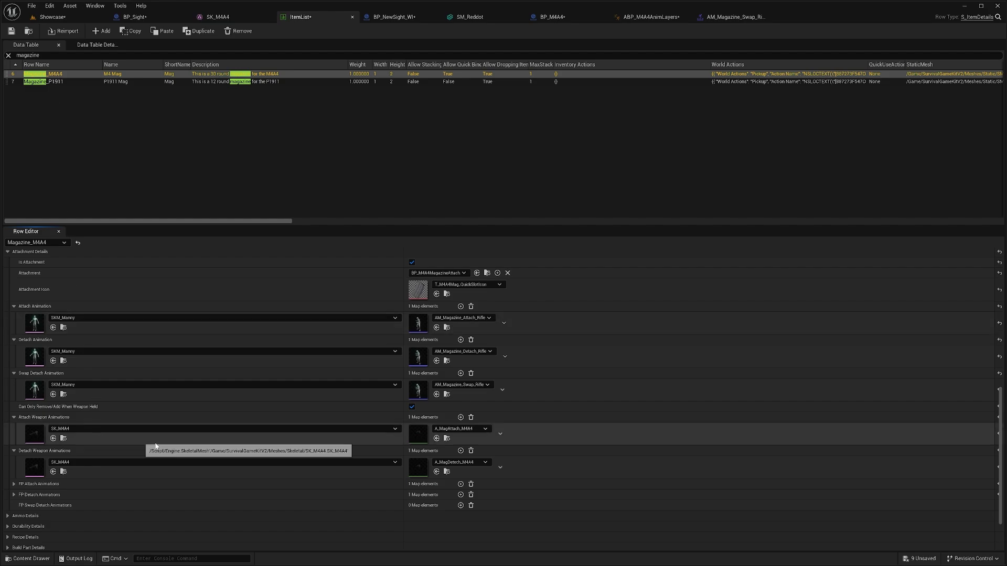
left_click(460, 416)
left_click(190, 452)
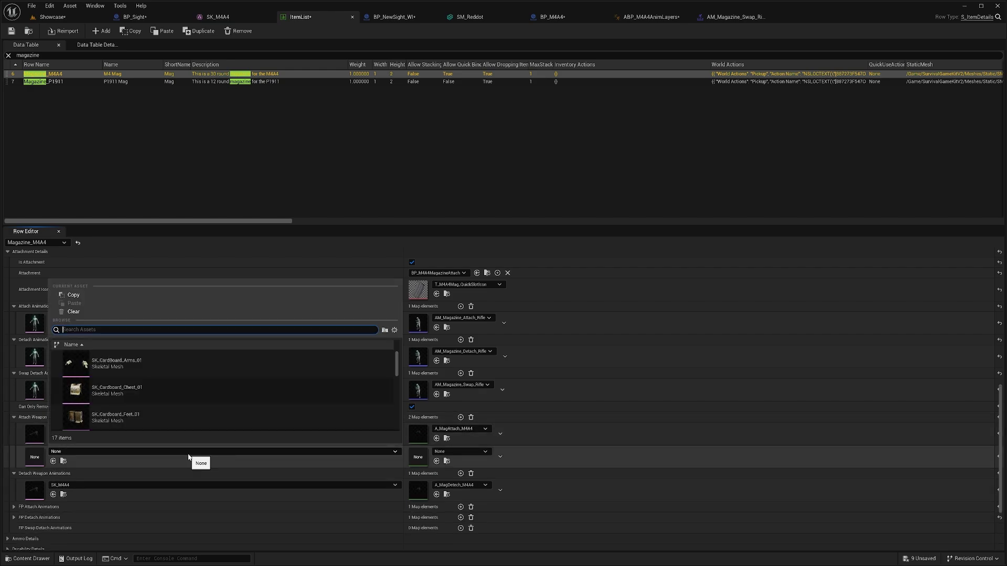
type("p1911")
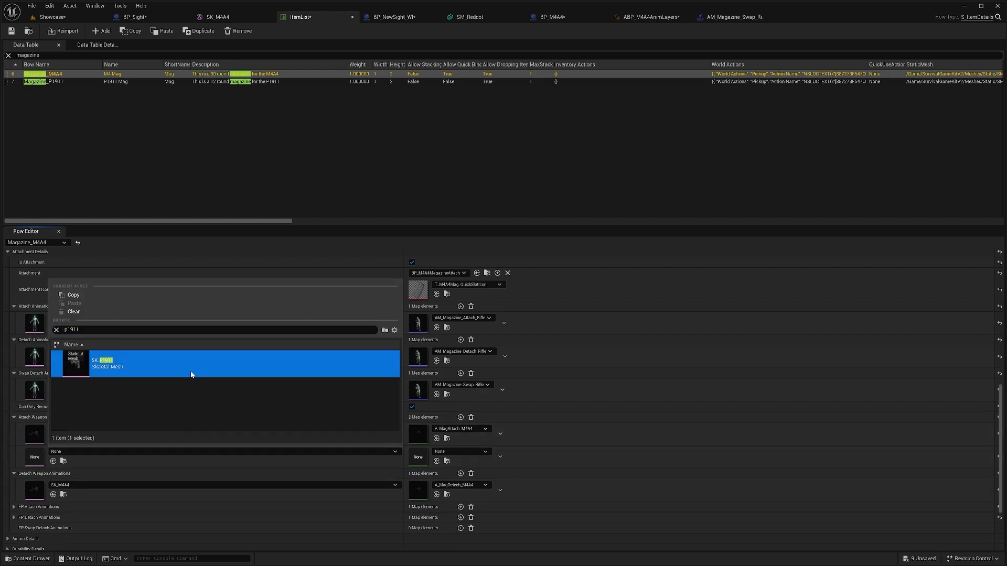
left_click(191, 374)
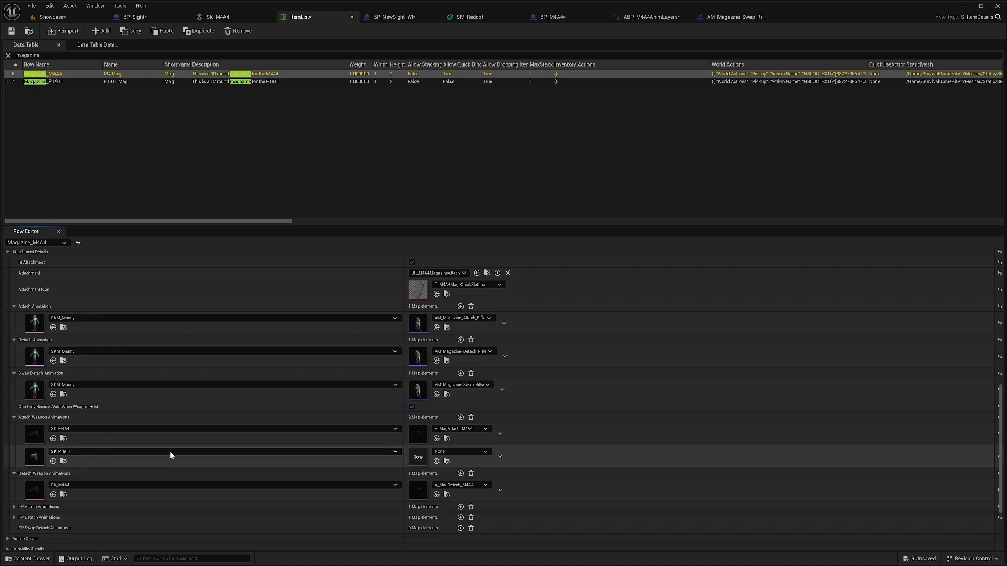
left_click(499, 457)
left_click(504, 470)
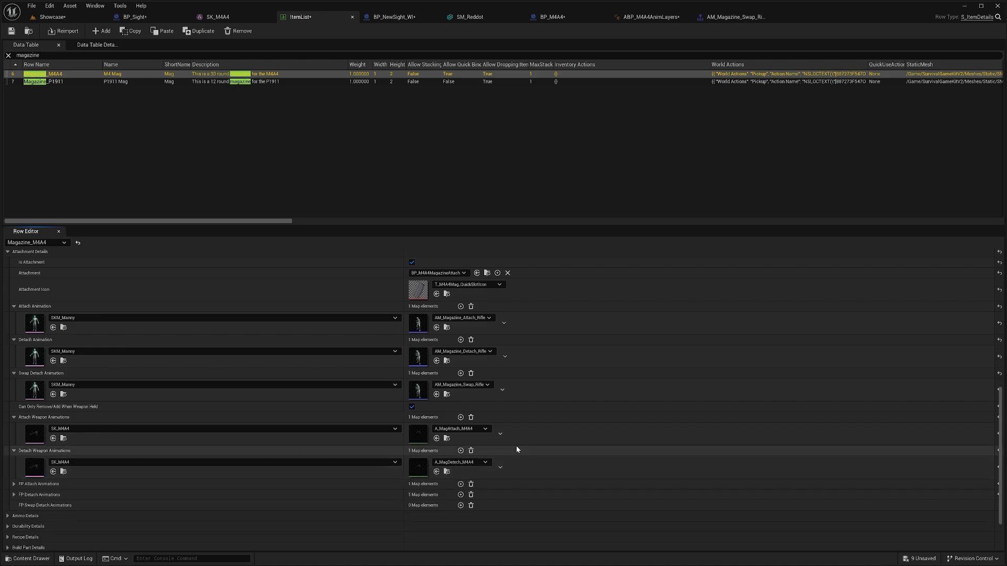
- Expand the FP Attach and FP Detach Animations entries, then switch to BP_Sight
left_click(200, 486)
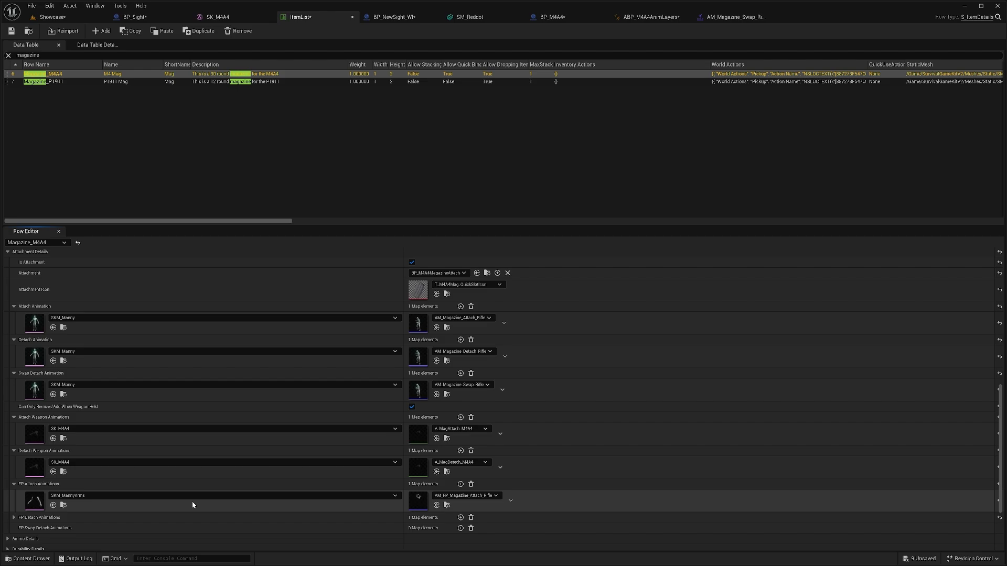
scroll(204, 499, "down", 2)
left_click(350, 481)
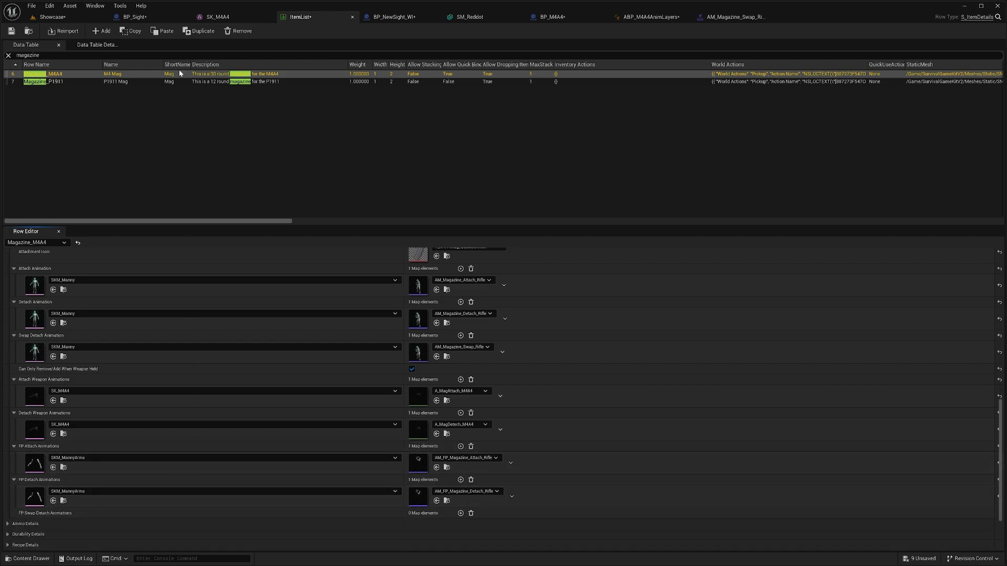
left_click(139, 17)
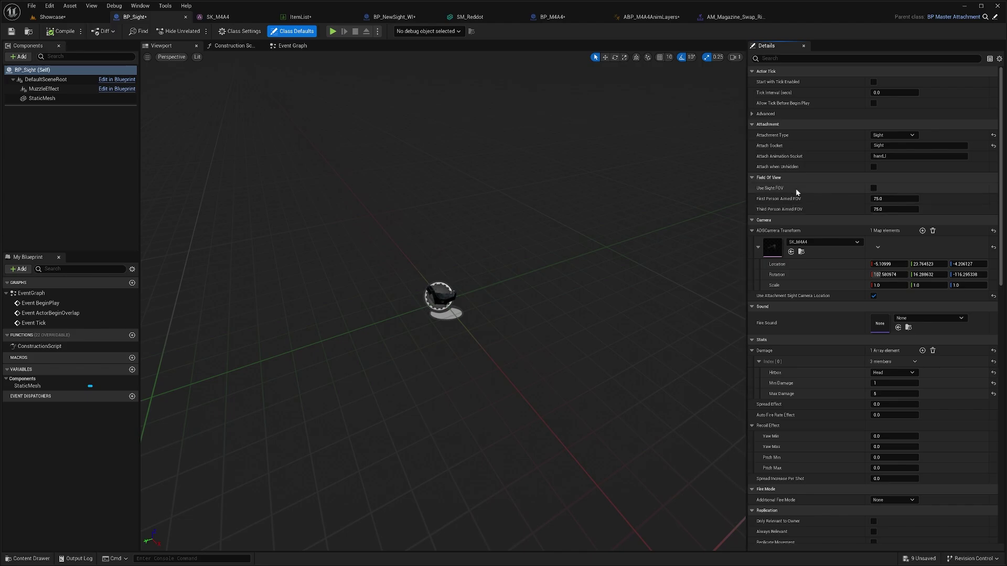
- Tick Use Sight FOV under Field Of View in BP_Sight's class defaults
left_click(873, 188)
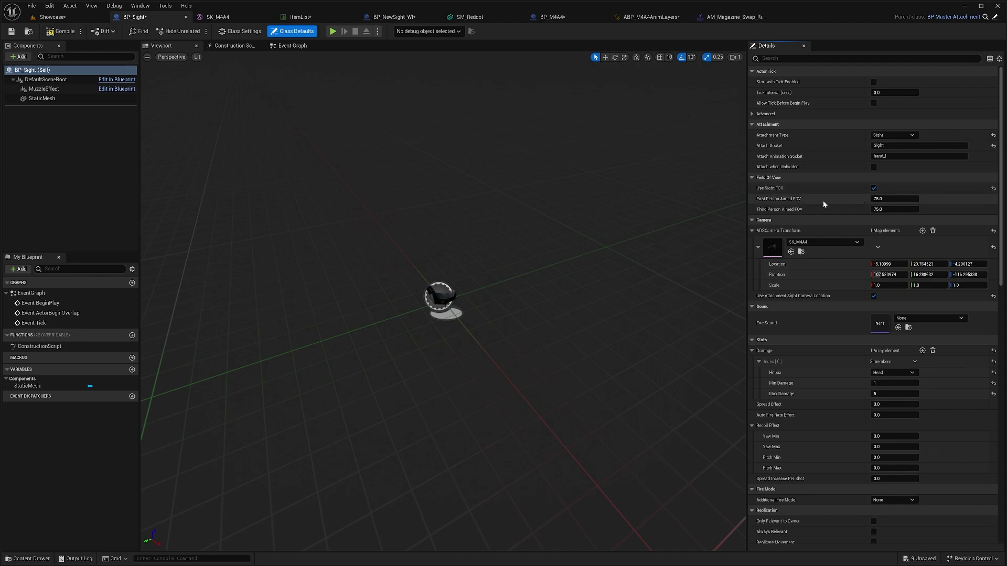